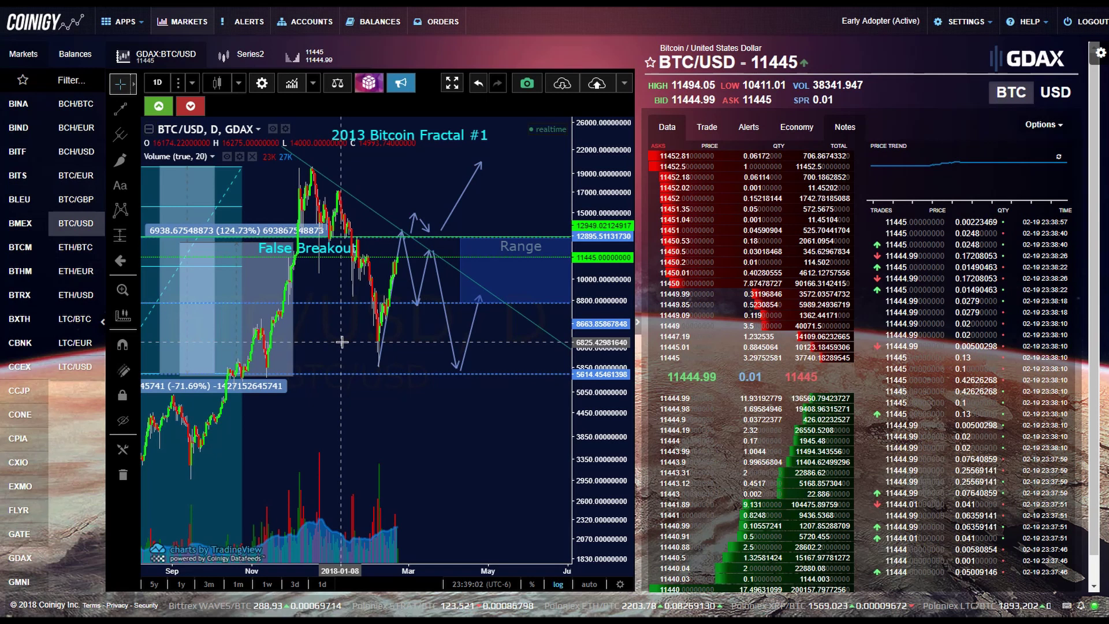
Pan the BTC/USD chart slightly down and to the left
mouse_move(429, 424)
mouse_down()
mouse_move(399, 426)
mouse_move(409, 429)
mouse_up()
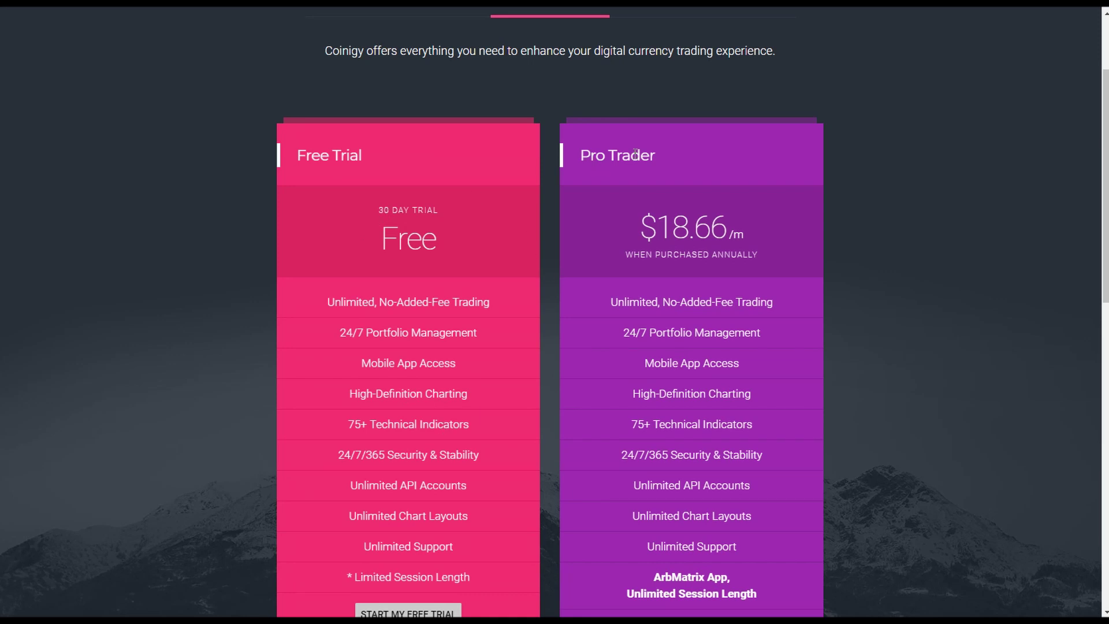
double_click(672, 227)
click(795, 289)
scroll(347, 356, down, 4)
scroll(350, 357, up, 2)
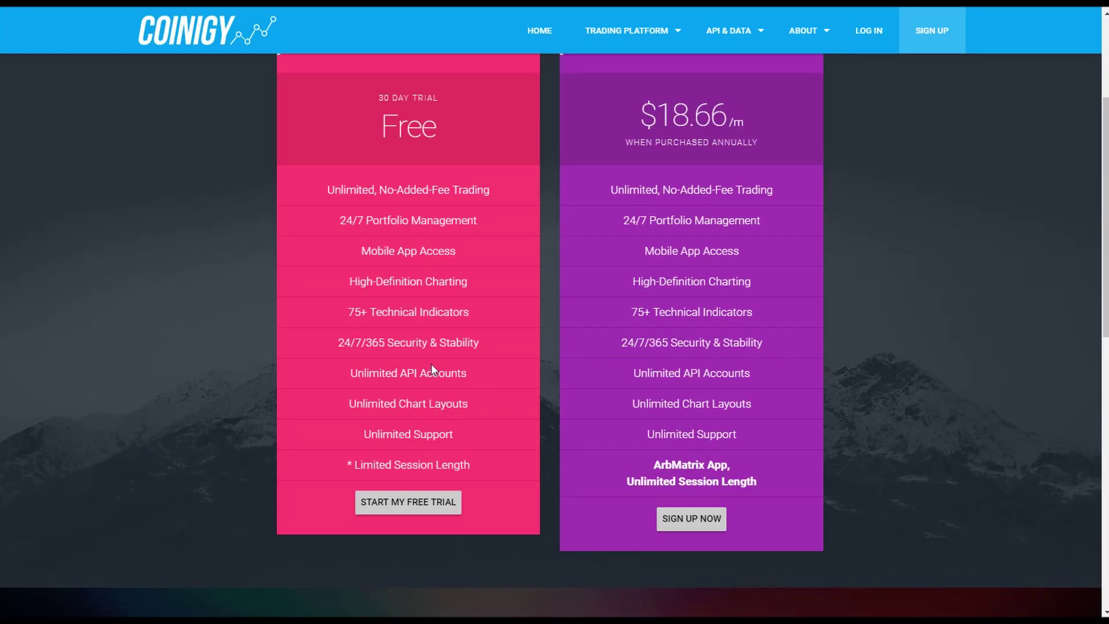
scroll(324, 360, up, 2)
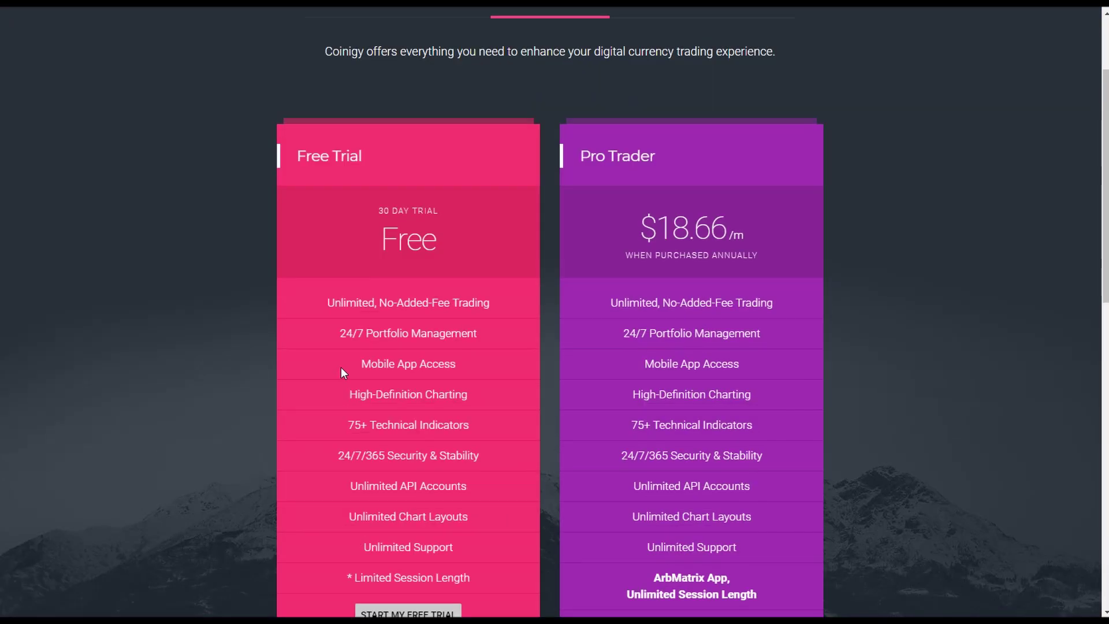
drag(453, 246, 359, 181)
click(359, 228)
scroll(359, 227, down, 3)
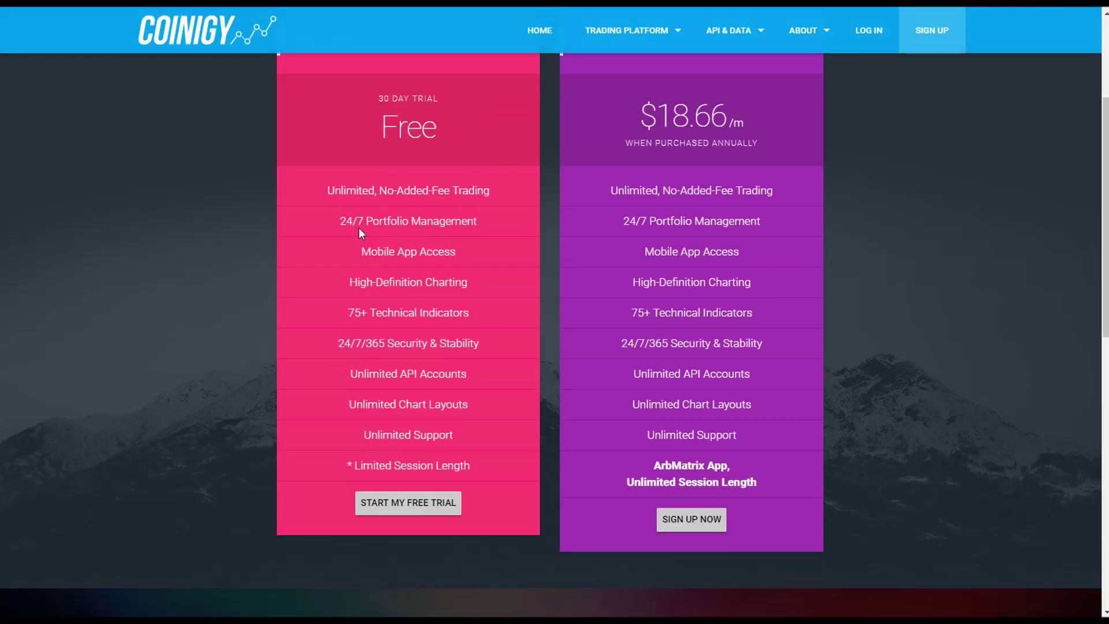
scroll(359, 228, up, 3)
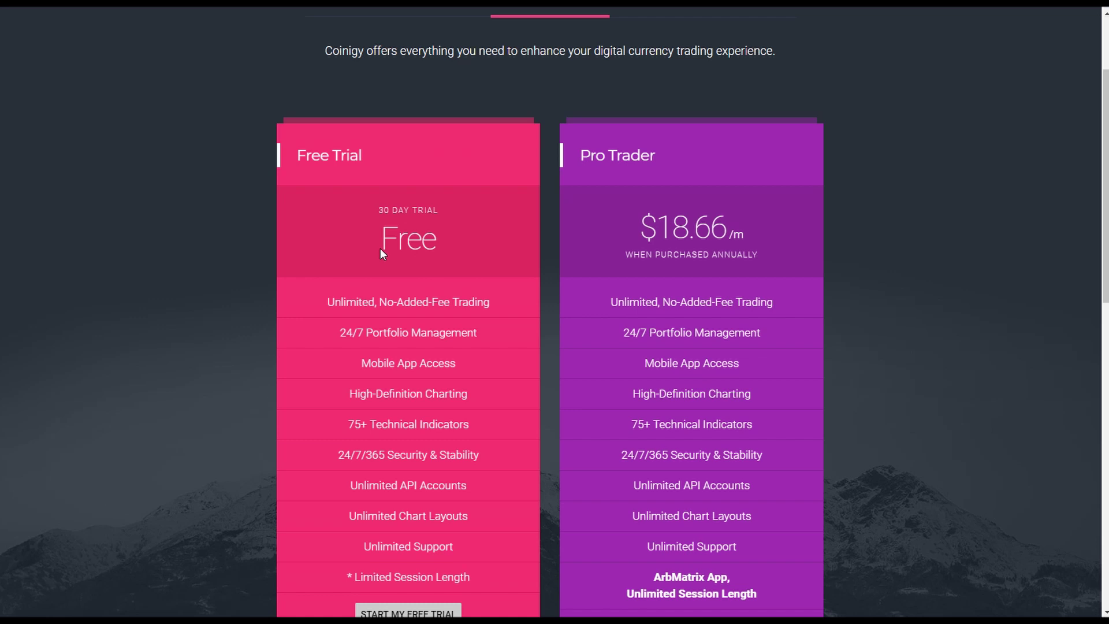
scroll(380, 248, down, 2)
scroll(549, 317, up, 3)
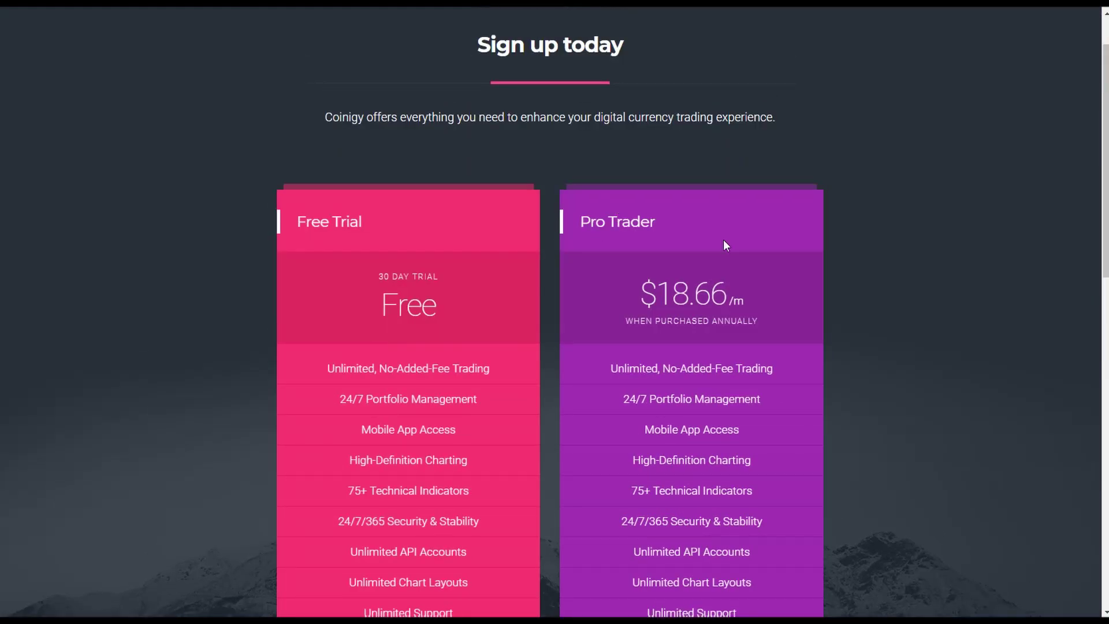
scroll(664, 243, down, 3)
scroll(578, 300, up, 3)
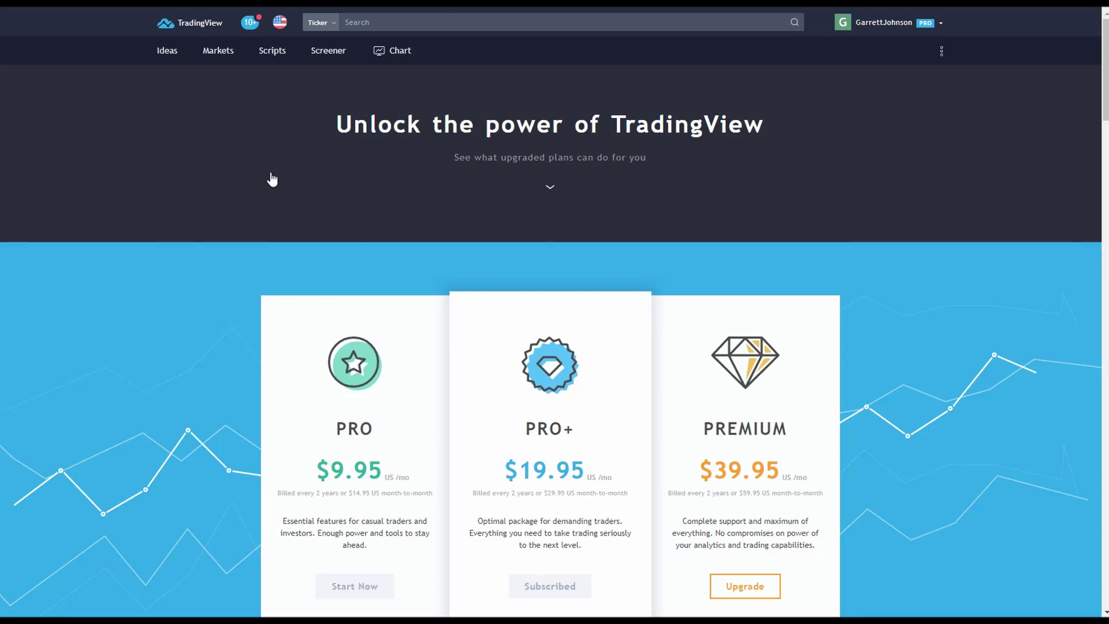
Scroll down through TradingView's Compare Plans table and back up a little
scroll(278, 290, down, 5)
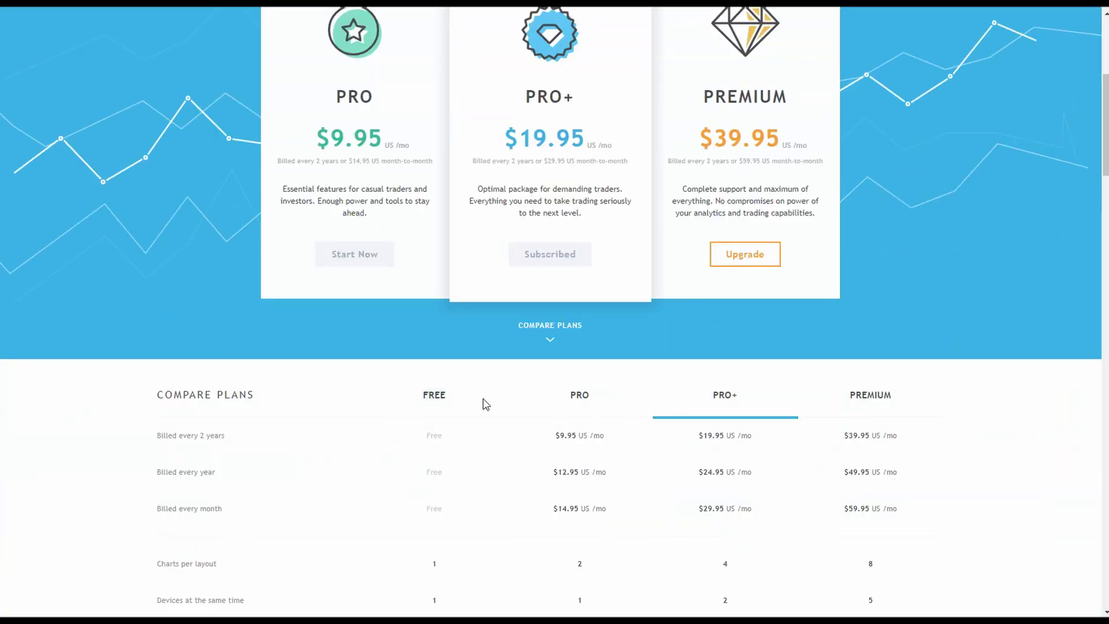
scroll(486, 404, down, 3)
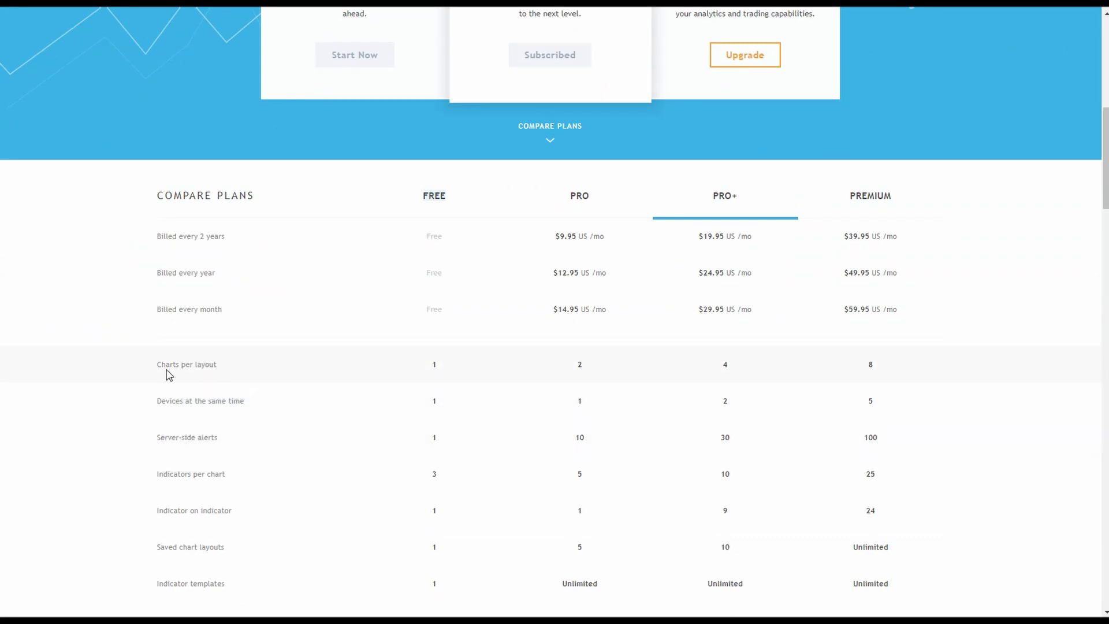
scroll(234, 376, down, 1)
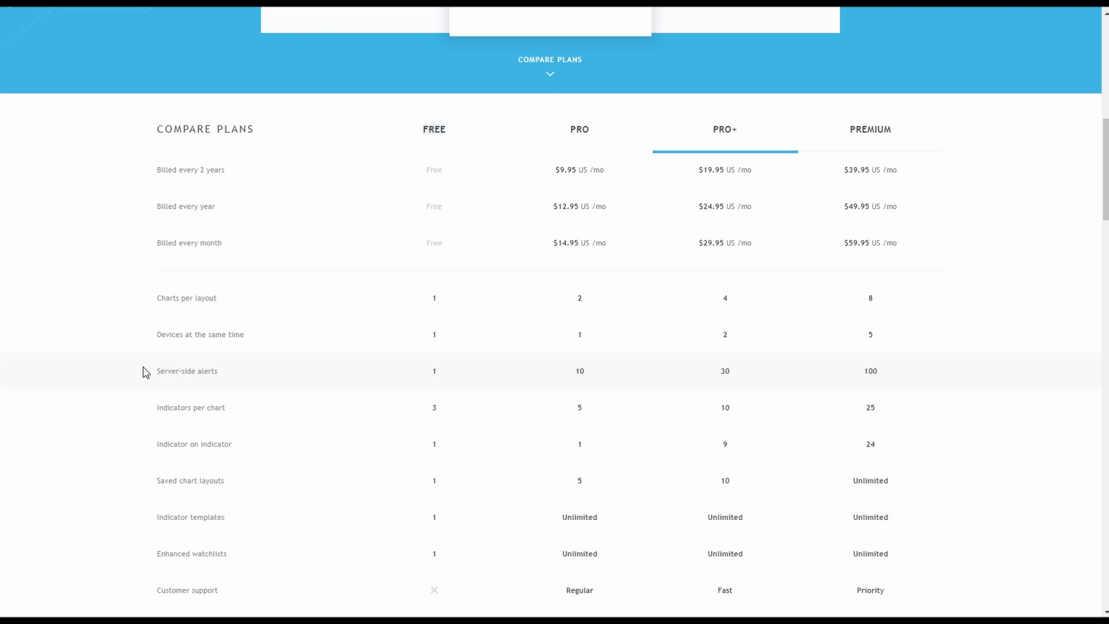
scroll(110, 347, down, 2)
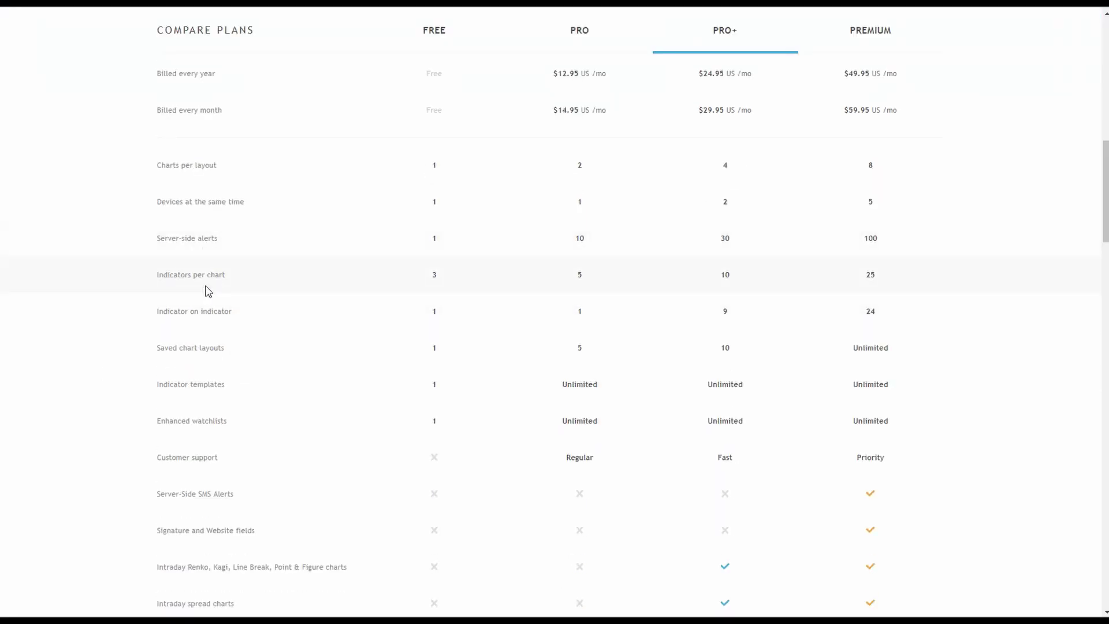
scroll(141, 329, up, 10)
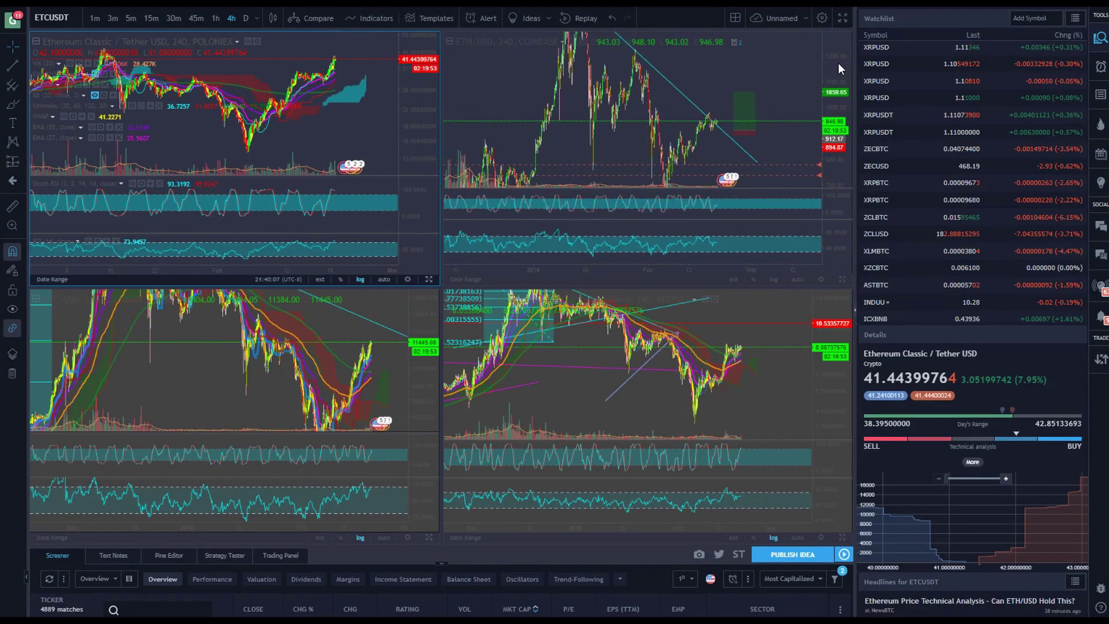
Make the ETH/USD Coinbase pane active, then switch back to Coinigy's BTC/USD page
click(845, 117)
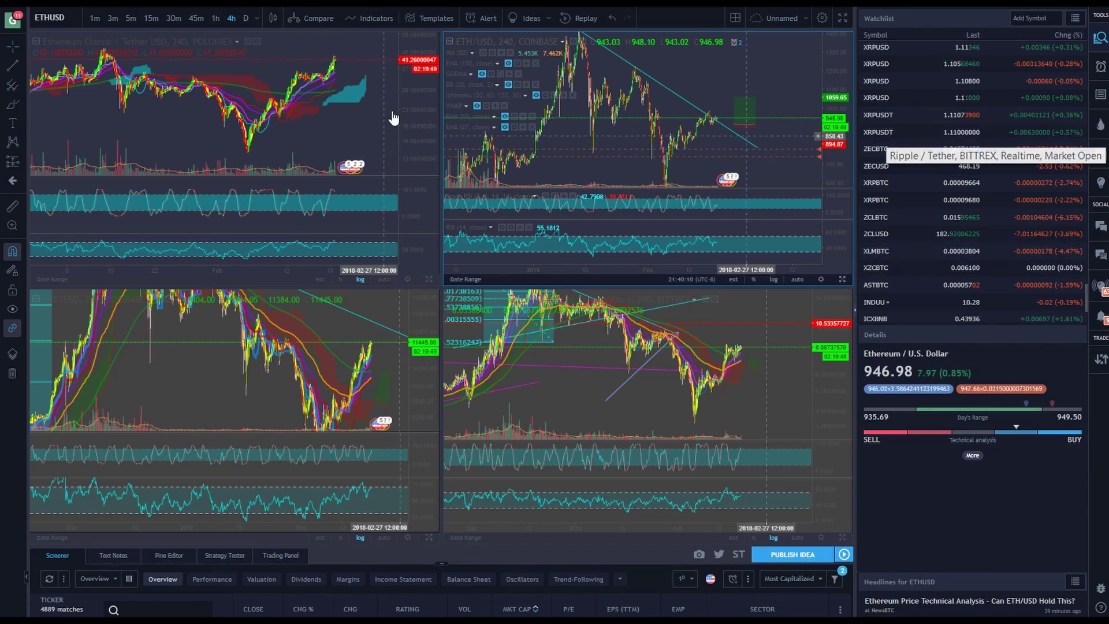
key(ctrl+Tab)
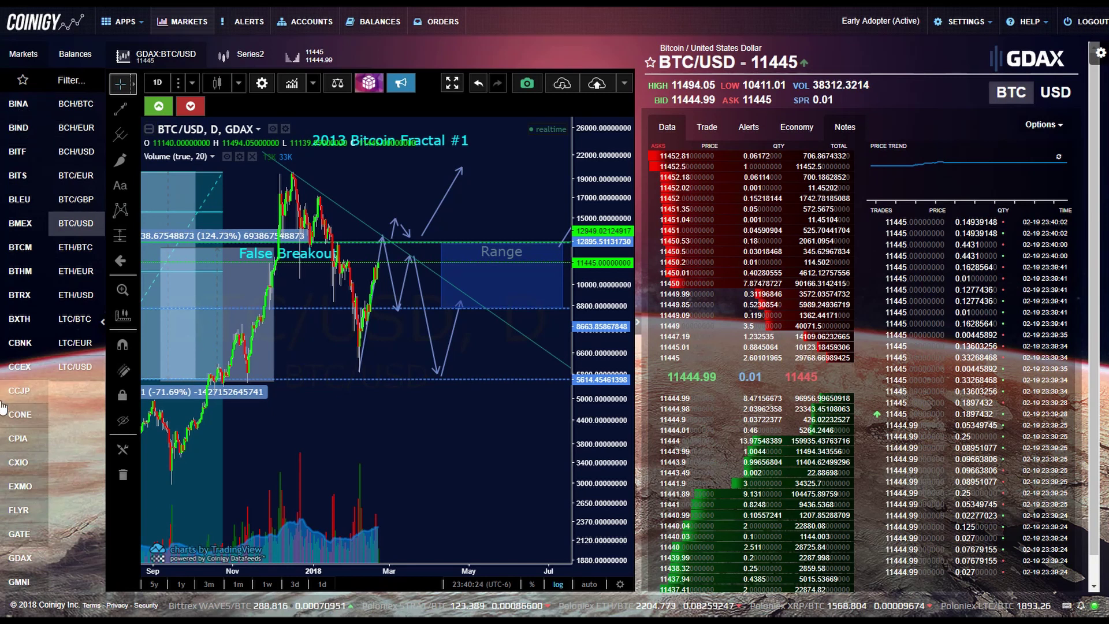
Scroll down through Coinigy's left-hand exchange list
scroll(20, 462, down, 2)
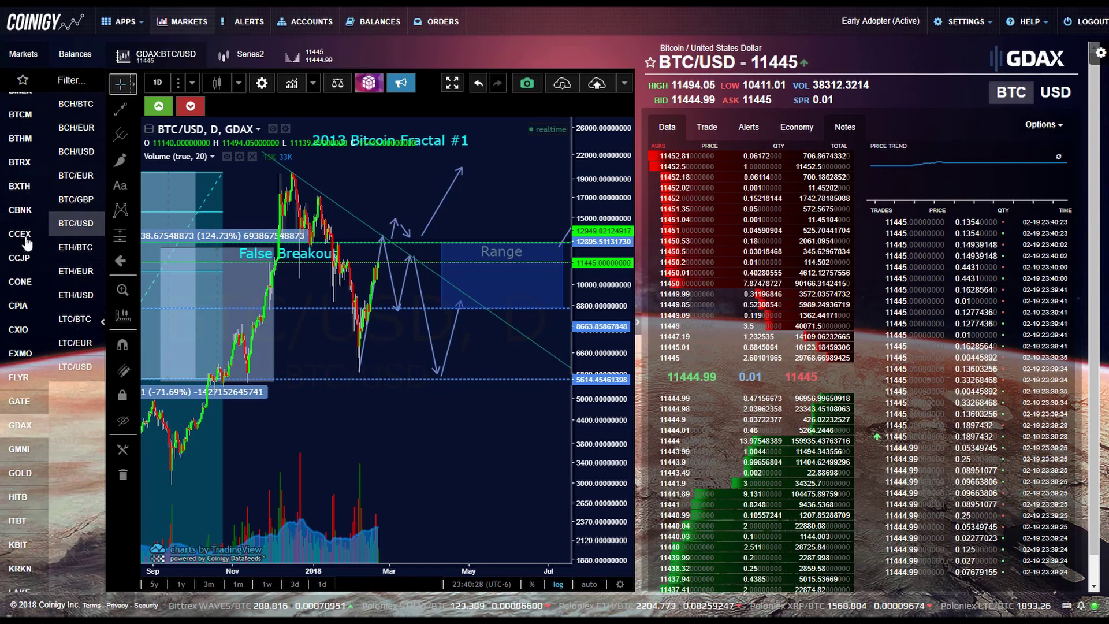
scroll(26, 243, down, 2)
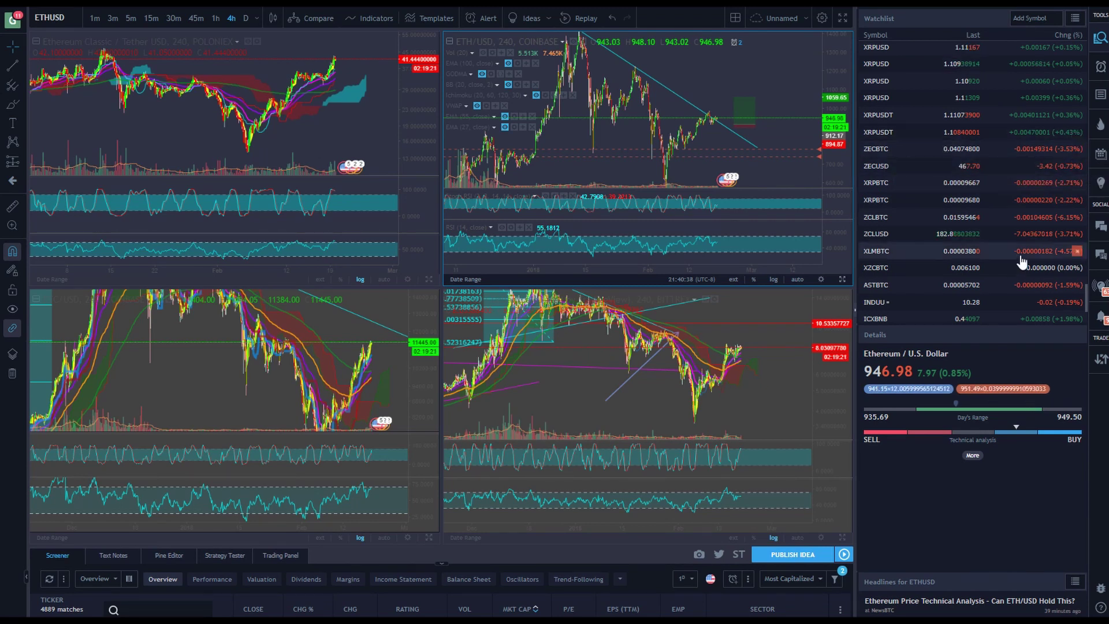
Zoom the Ethereum Classic/Tether chart, make it the active pane, and stretch its price axis
scroll(347, 152, up, 2)
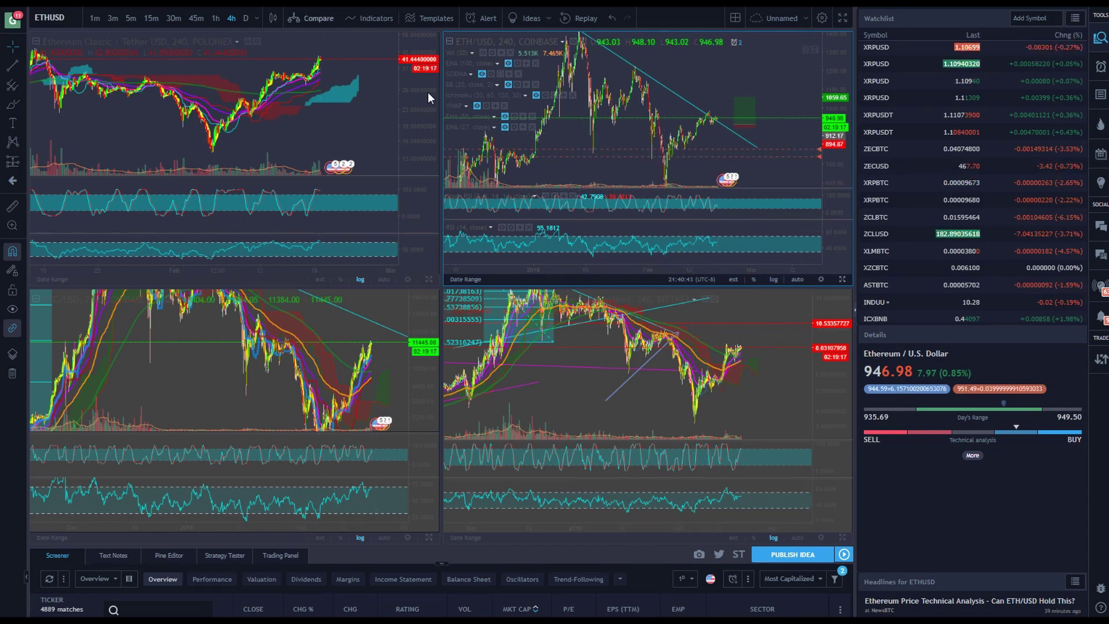
click(370, 125)
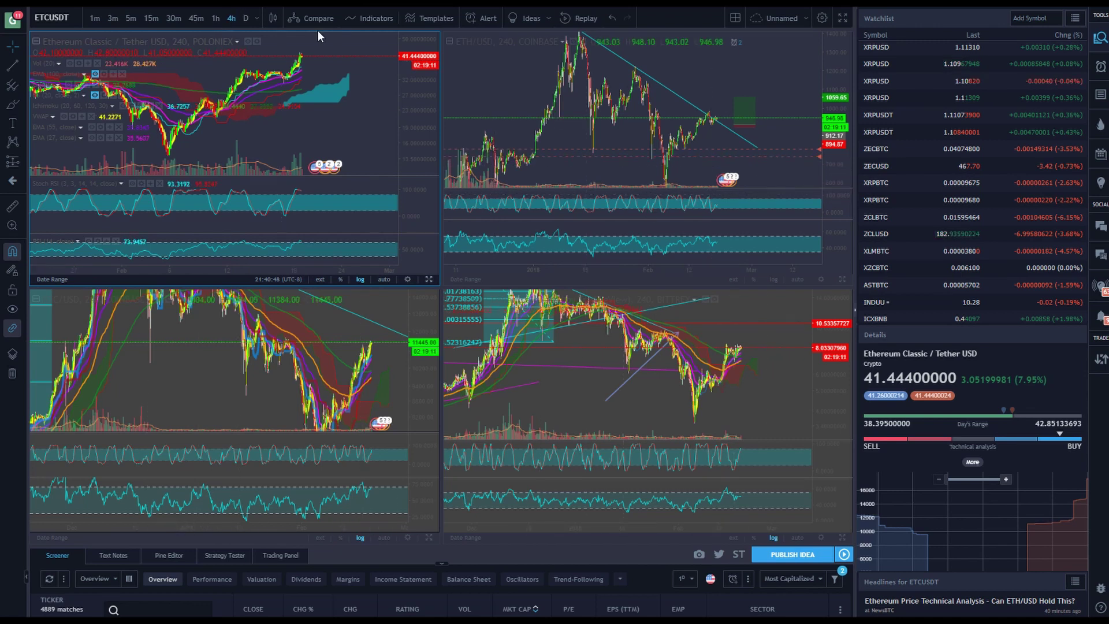
drag(421, 148, 415, 126)
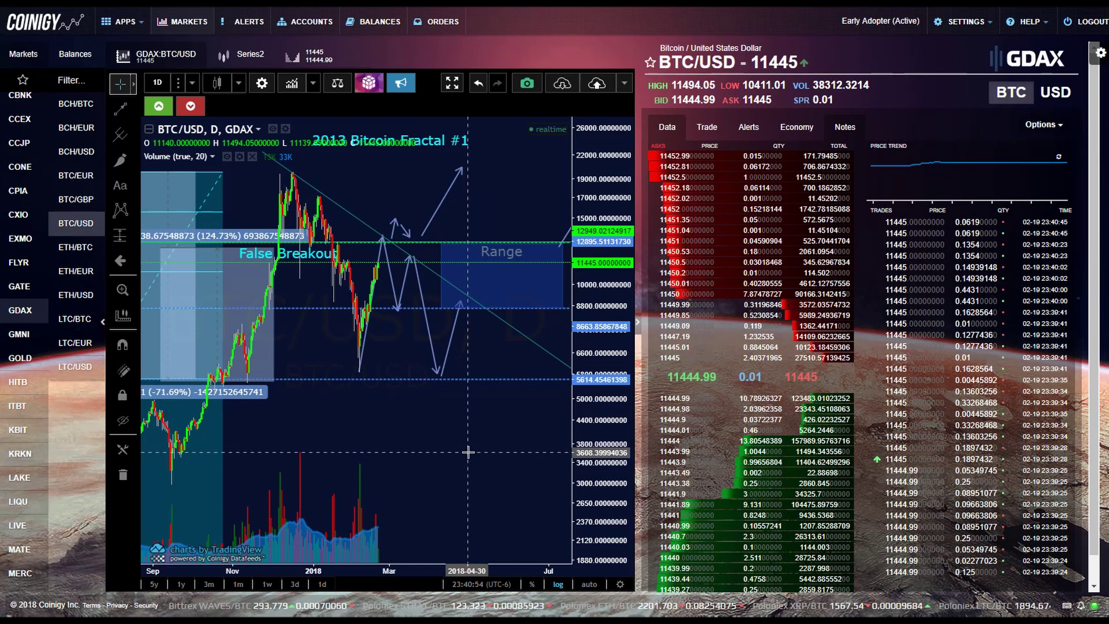
Zoom out the BTC/USD daily chart and compress its price scale to show up to 30000
scroll(456, 434, right, 3)
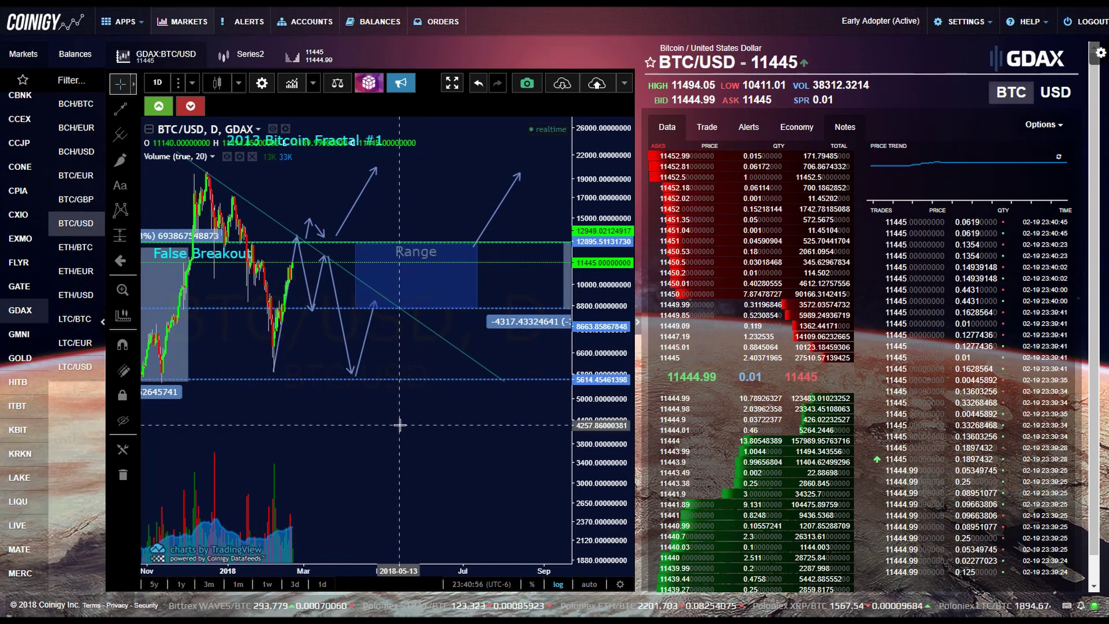
scroll(396, 426, down, 2)
scroll(483, 463, down, 1)
drag(585, 473, 589, 459)
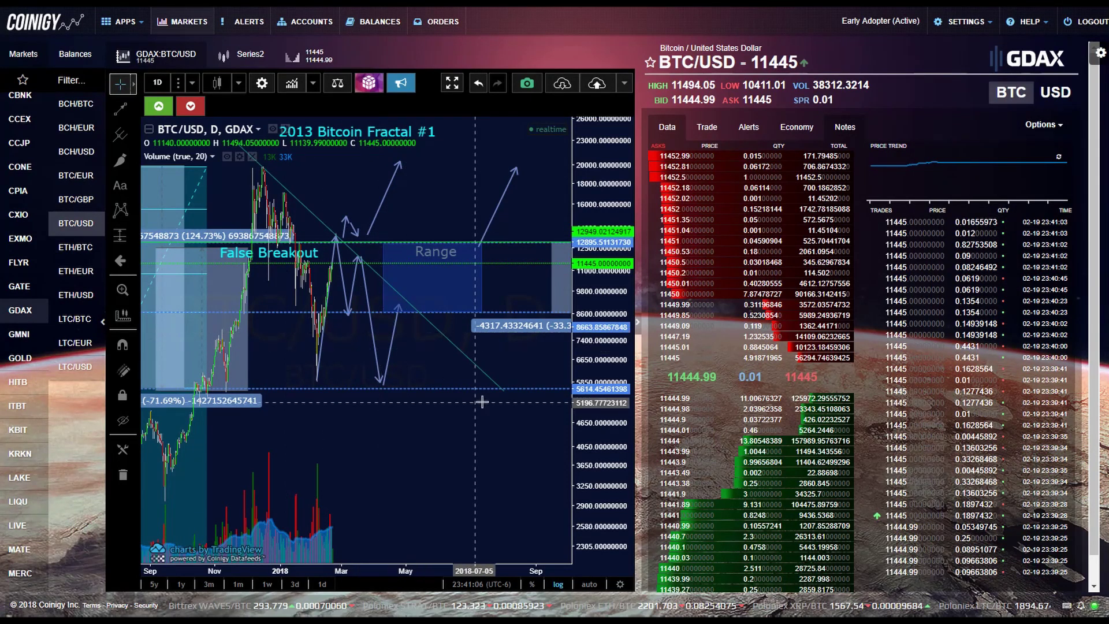
drag(432, 456, 433, 465)
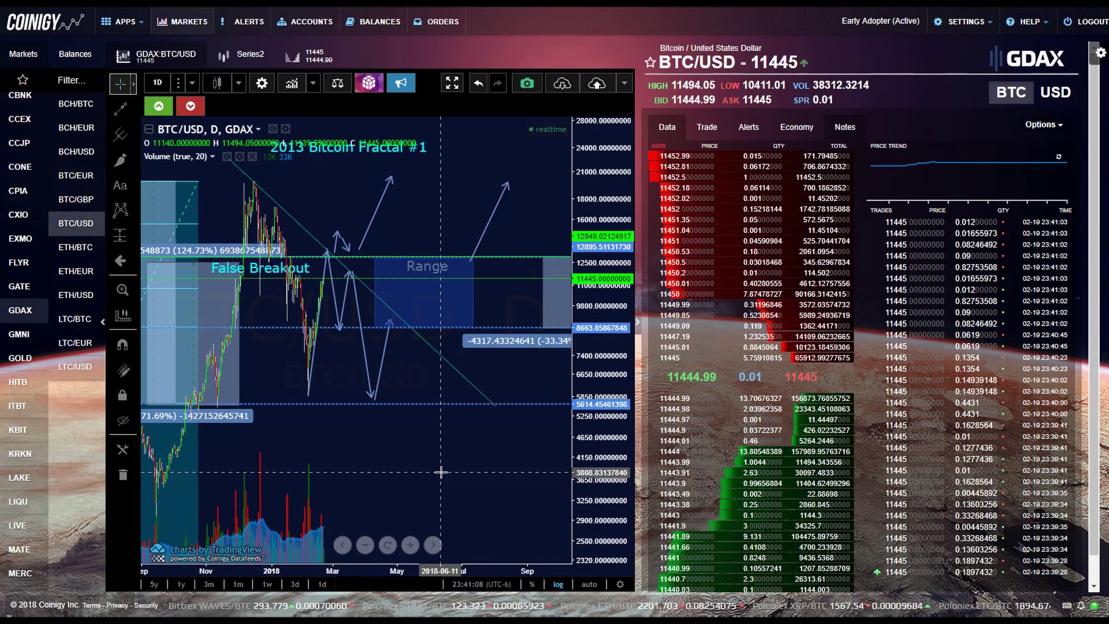
scroll(501, 465, down, 2)
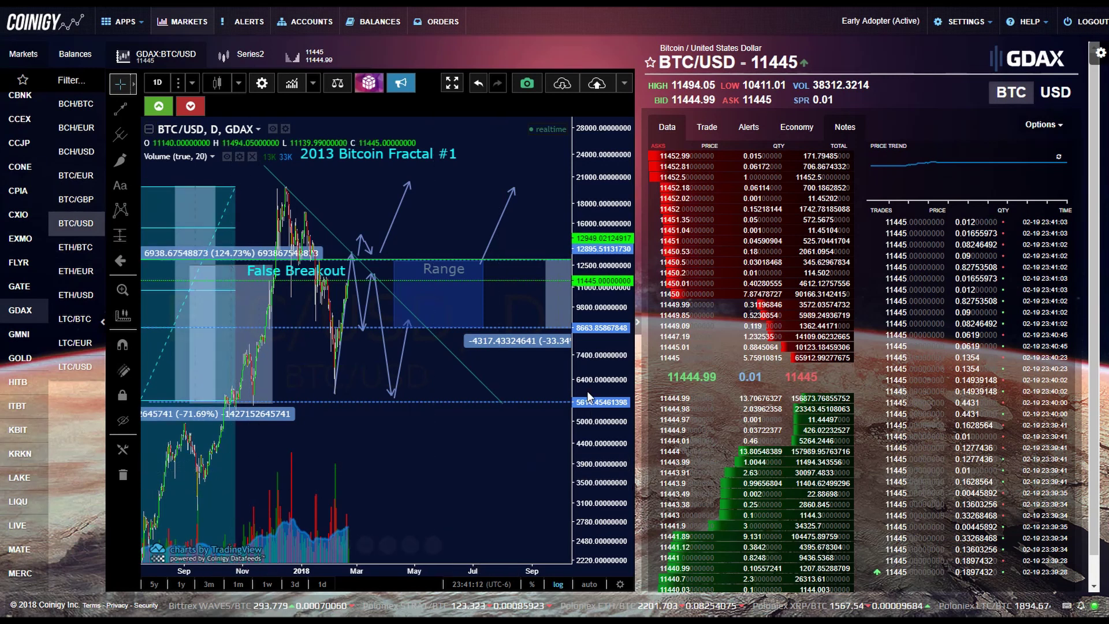
drag(618, 399, 621, 411)
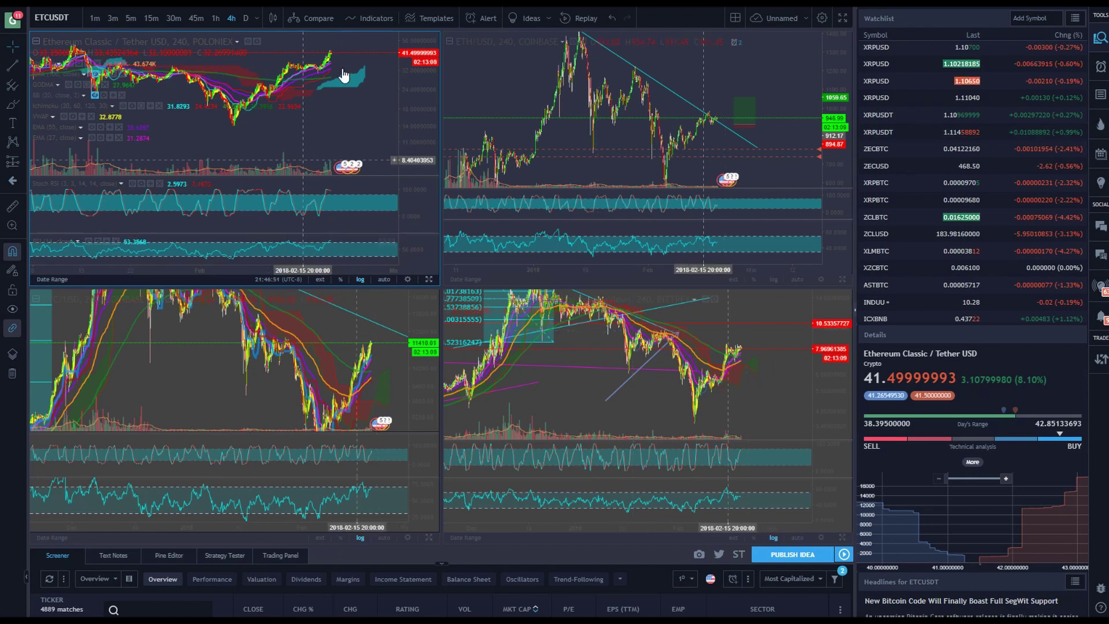
Return to the Coinigy BTC/USD chart window with Alt+Tab
key(alt+Tab)
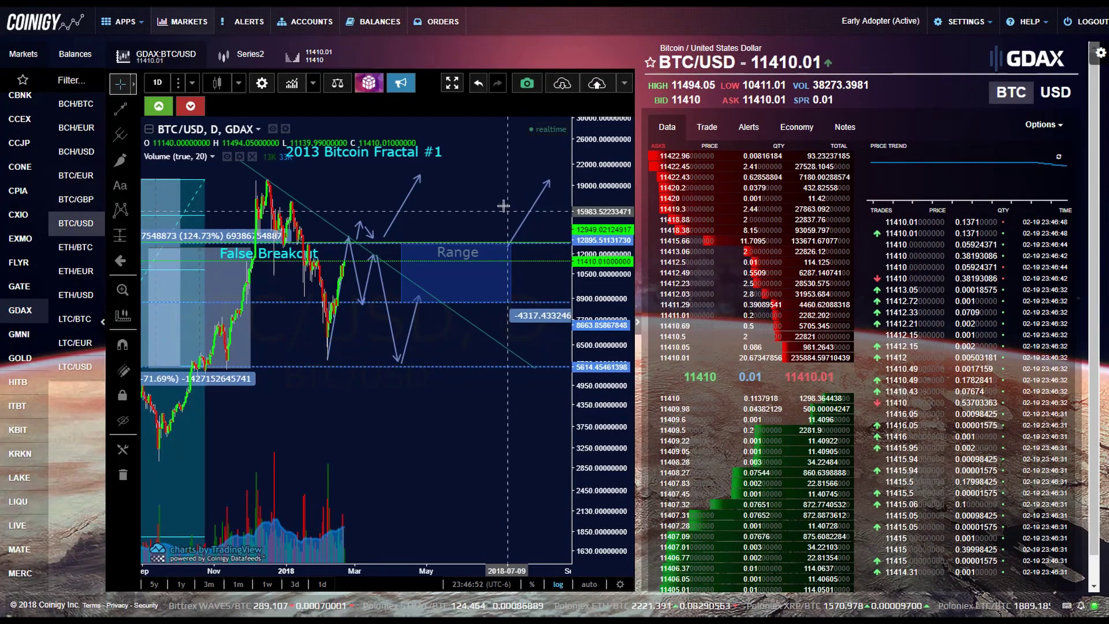
Pan and zoom out to fit the whole 2013 Bitcoin Fractal #1 drawing, then select a projection arrow
drag(496, 202, 447, 199)
scroll(447, 199, down, 3)
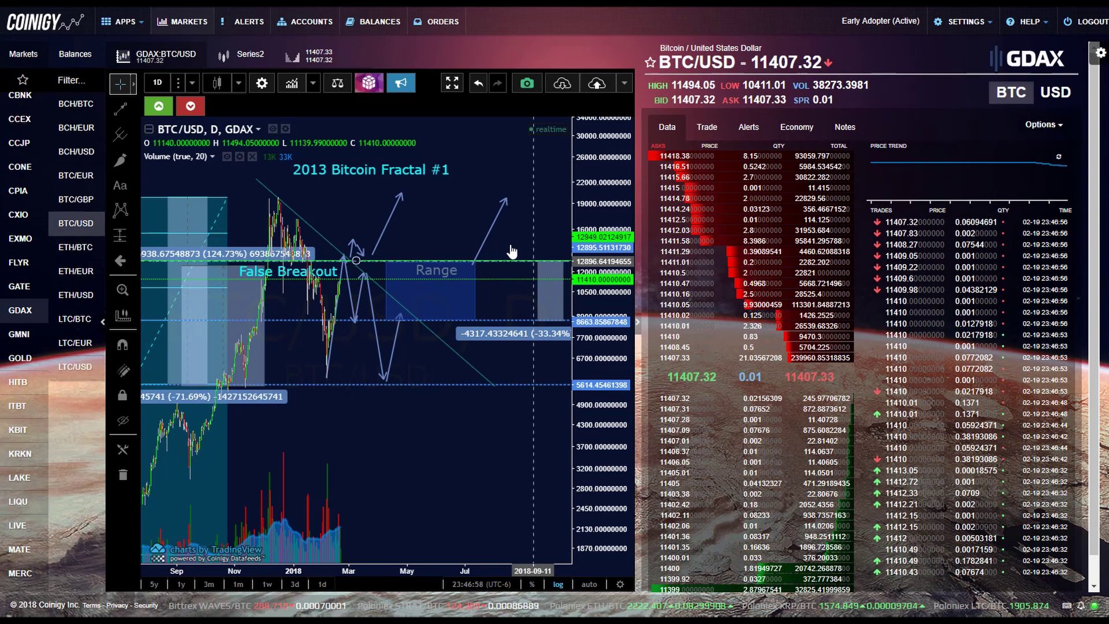
scroll(474, 383, down, 3)
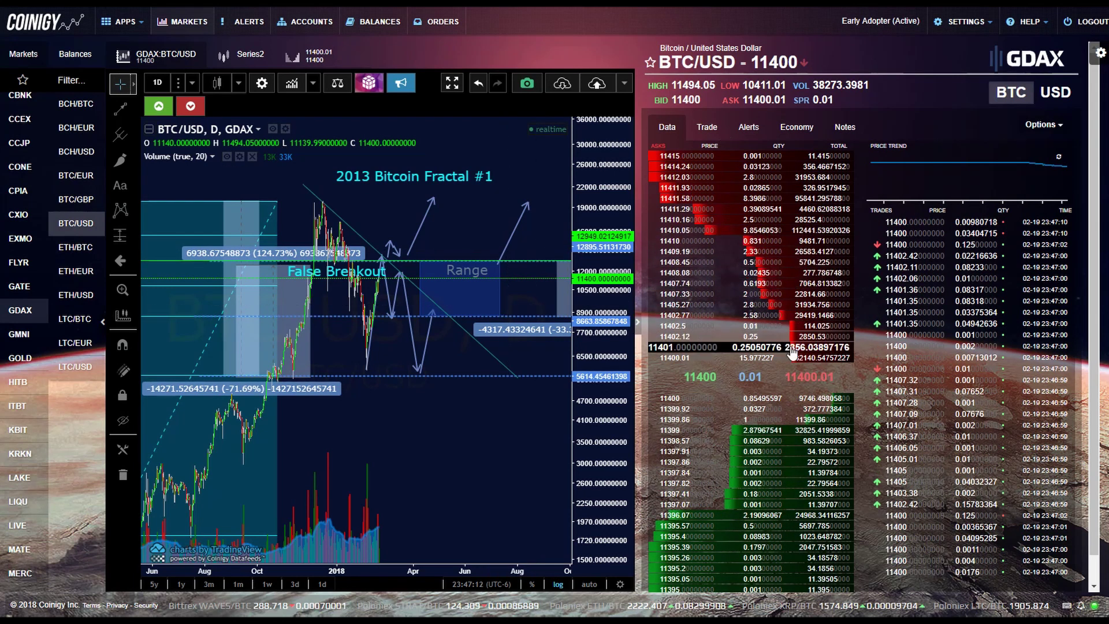
drag(457, 425, 401, 437)
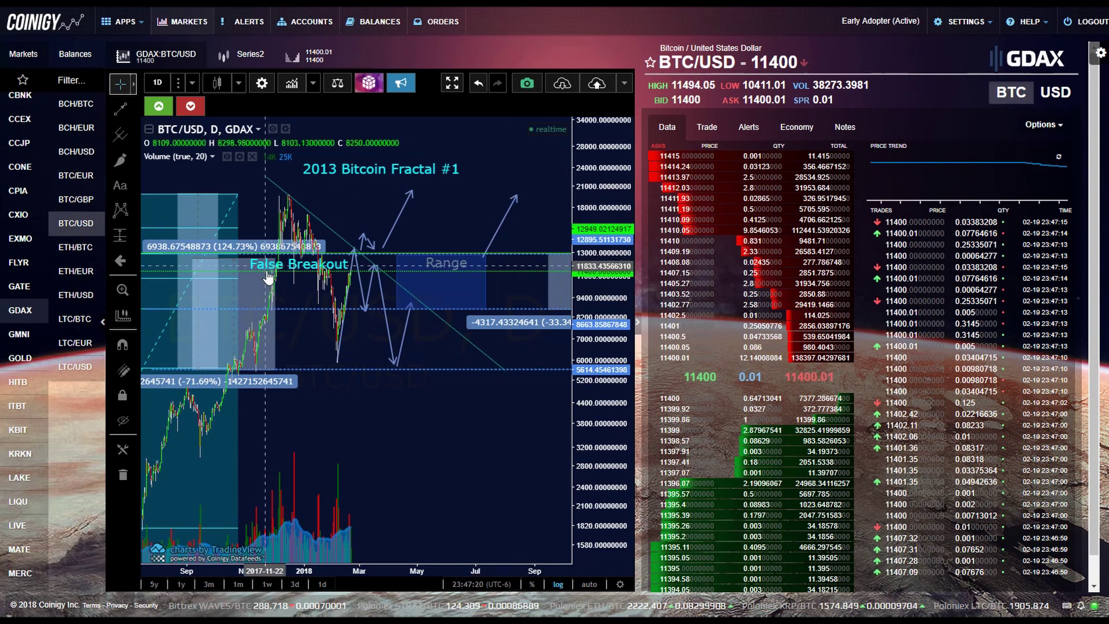
click(342, 328)
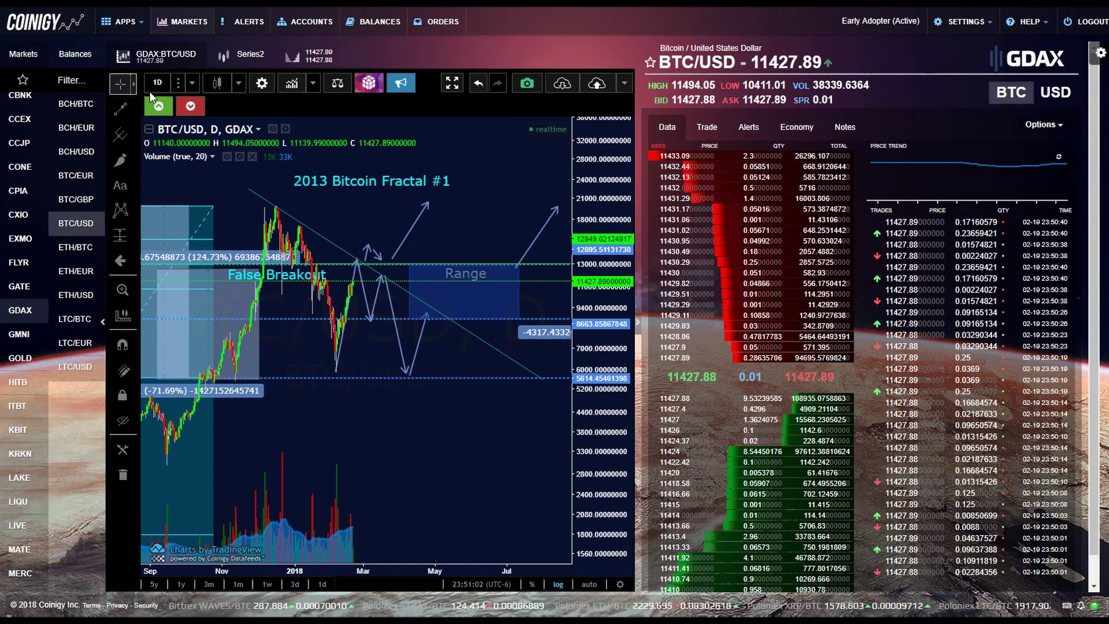
Try 15-minute, 30-minute and 1-hour candles before settling on the 4-hour interval
click(192, 82)
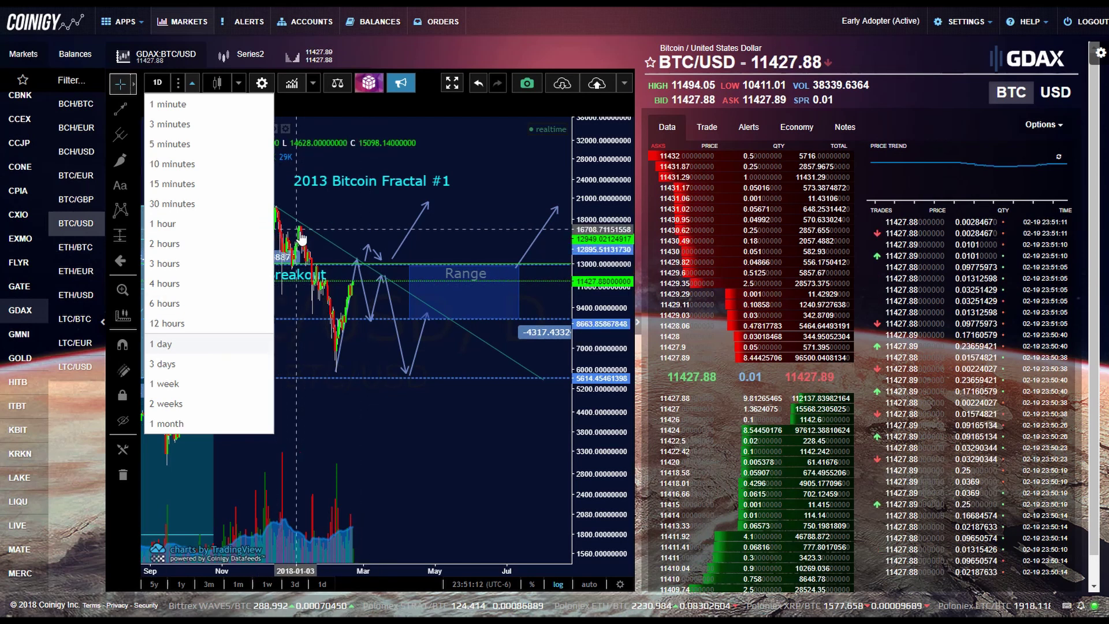
click(223, 184)
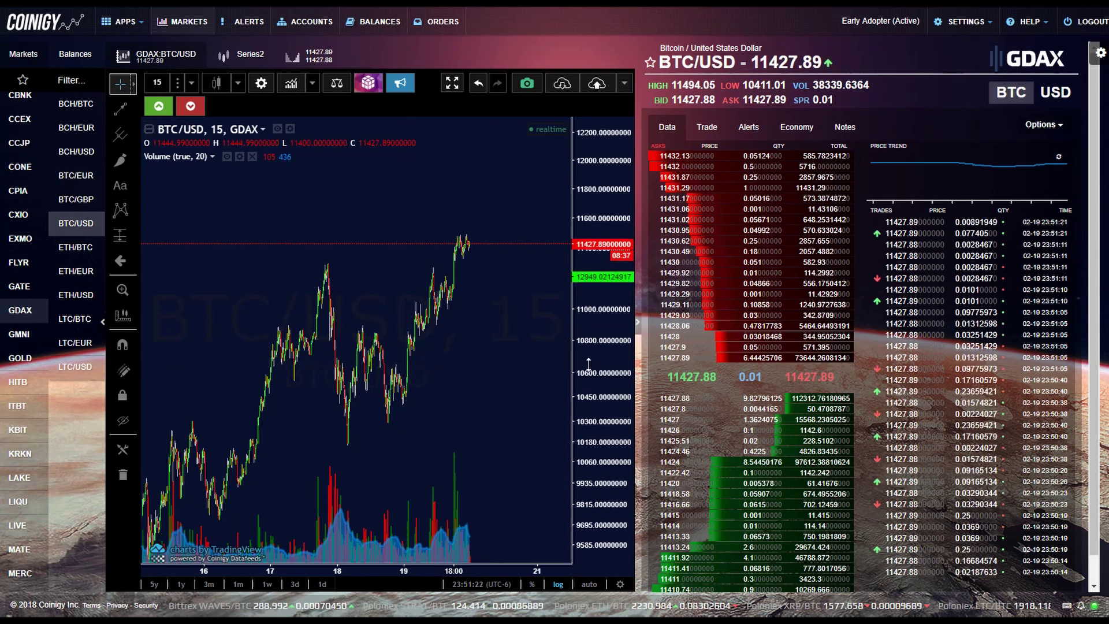
click(192, 83)
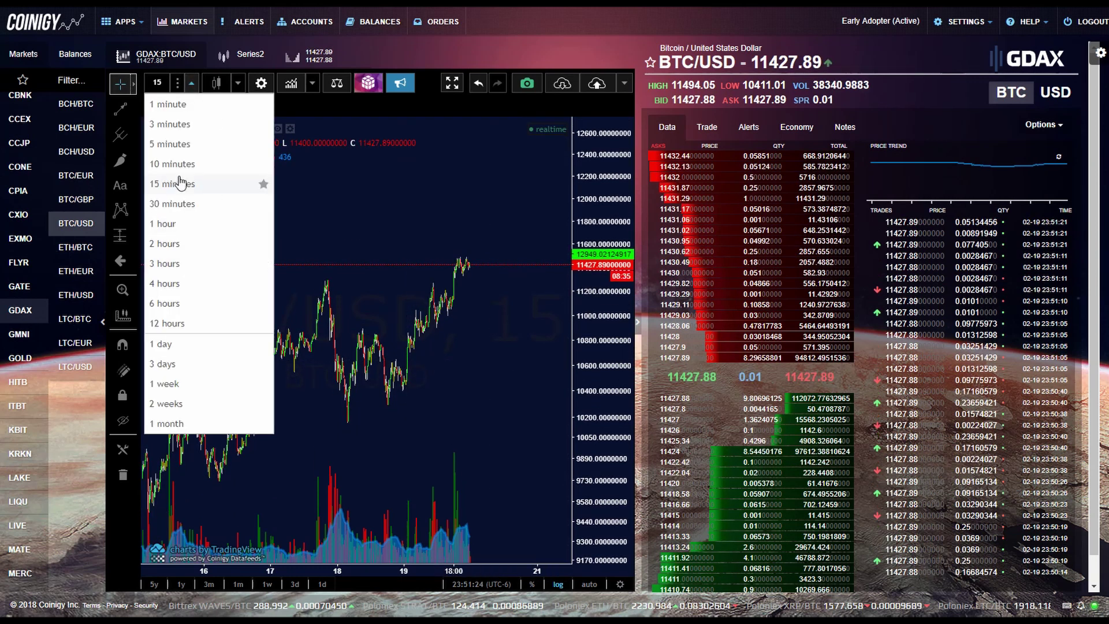
click(201, 208)
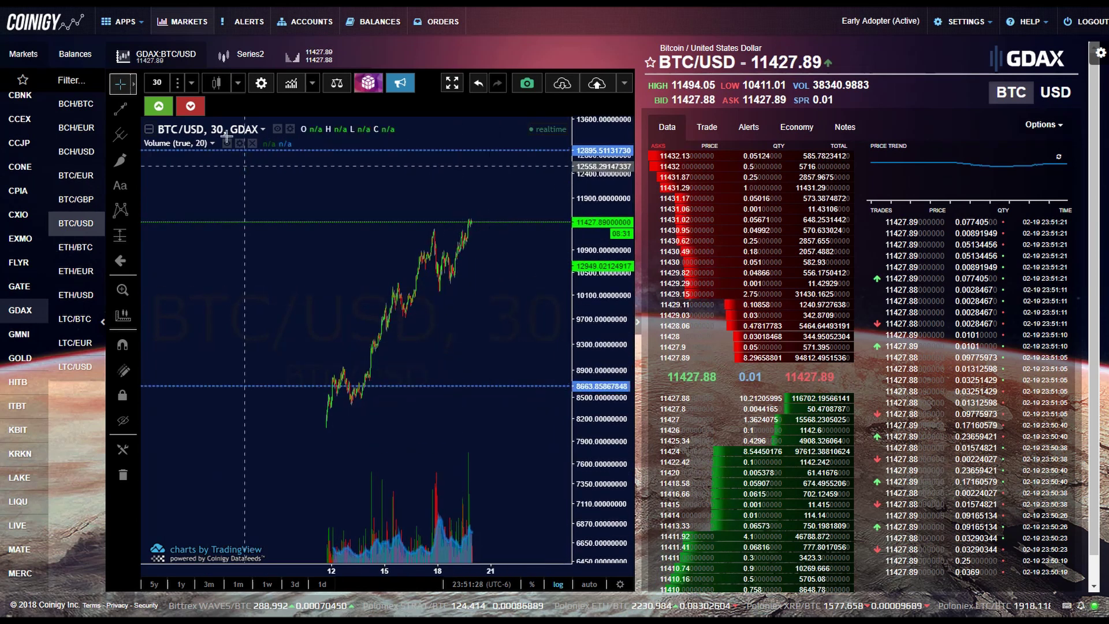
click(192, 84)
click(186, 229)
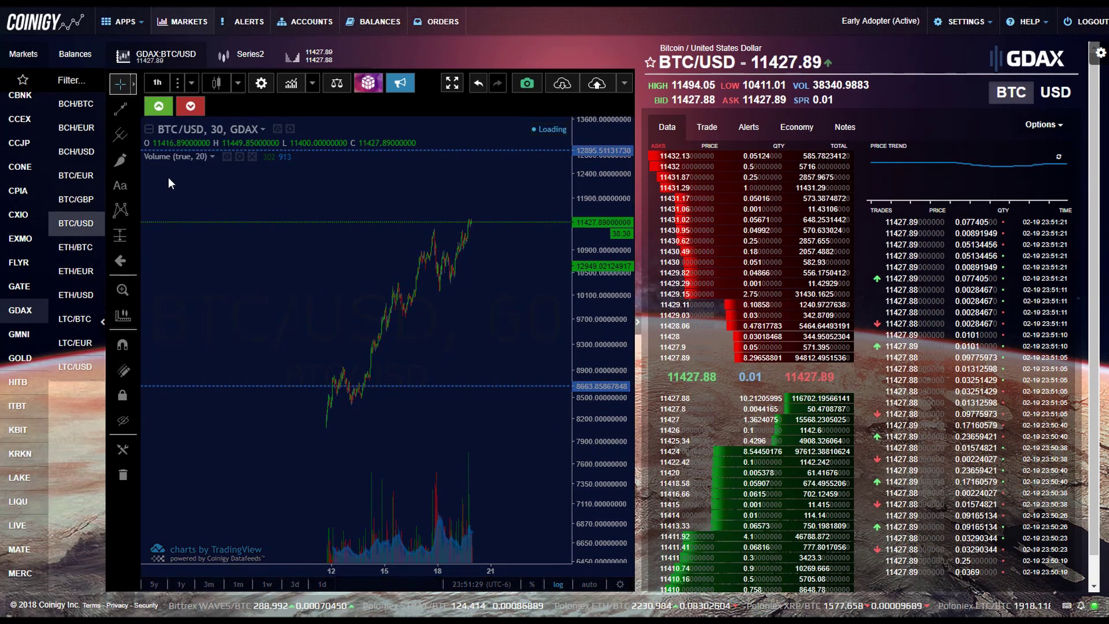
click(193, 83)
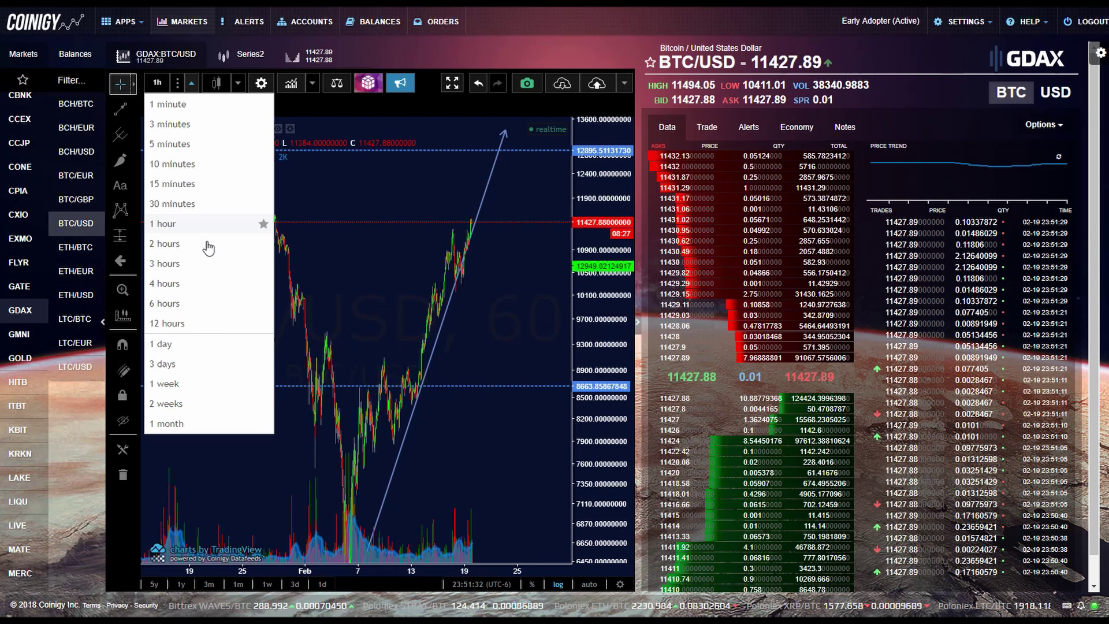
click(186, 286)
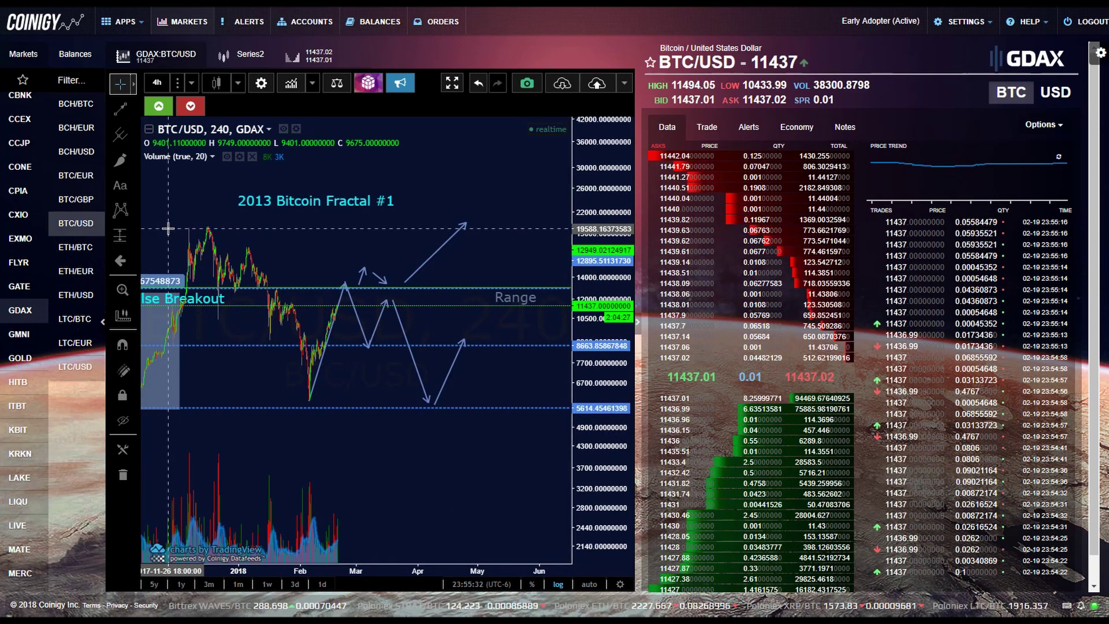
drag(168, 228, 242, 231)
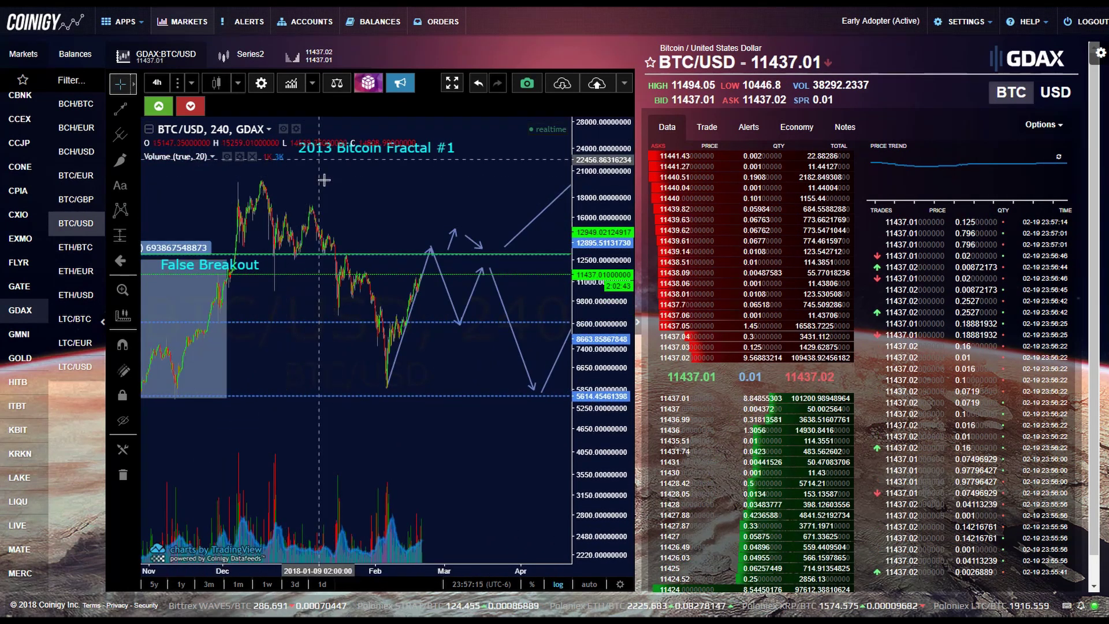
click(238, 84)
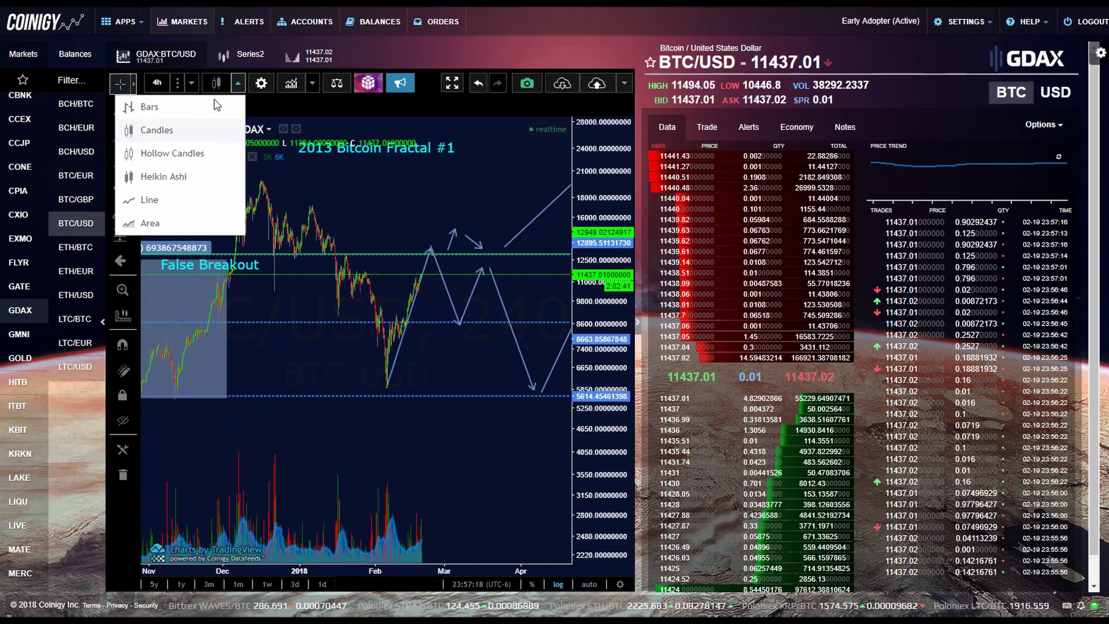
click(151, 107)
scroll(376, 297, up, 4)
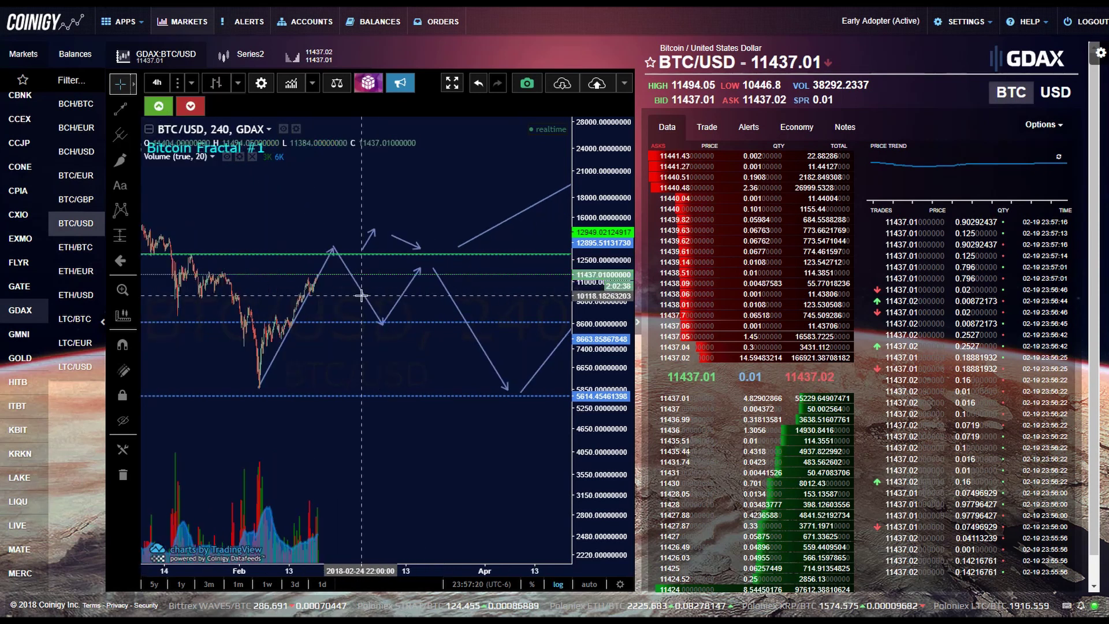
click(238, 85)
click(205, 157)
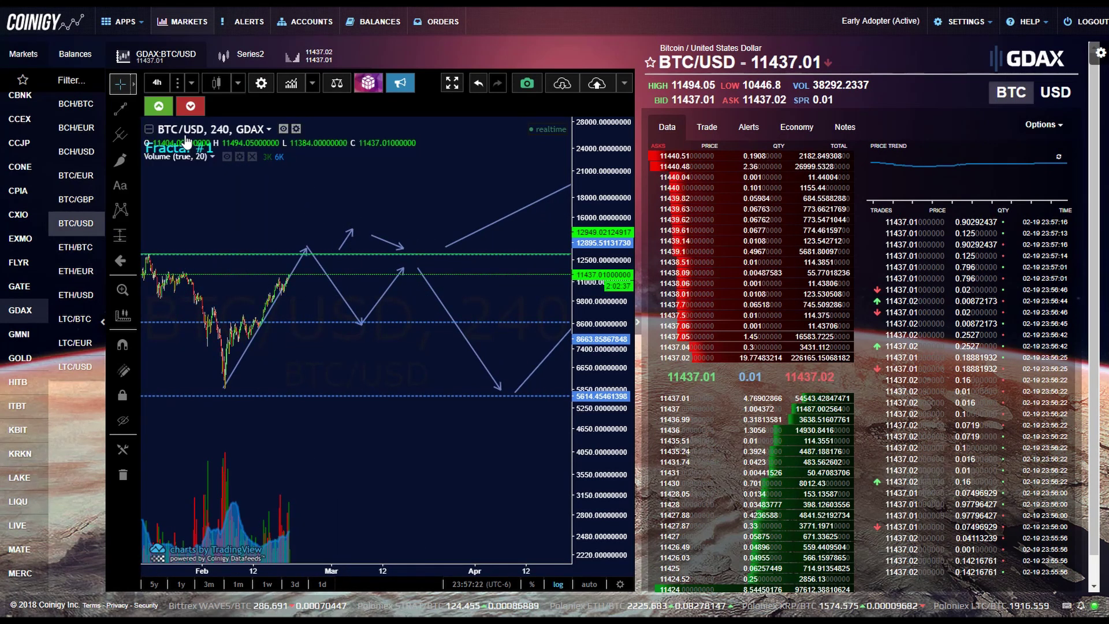
click(239, 84)
click(165, 177)
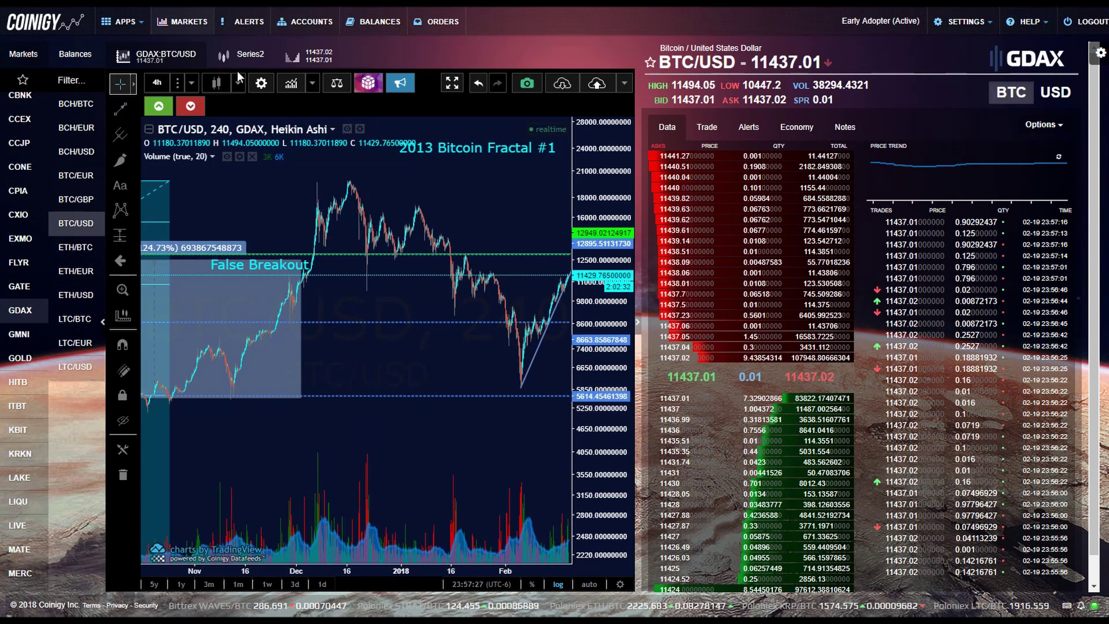
drag(404, 435, 487, 396)
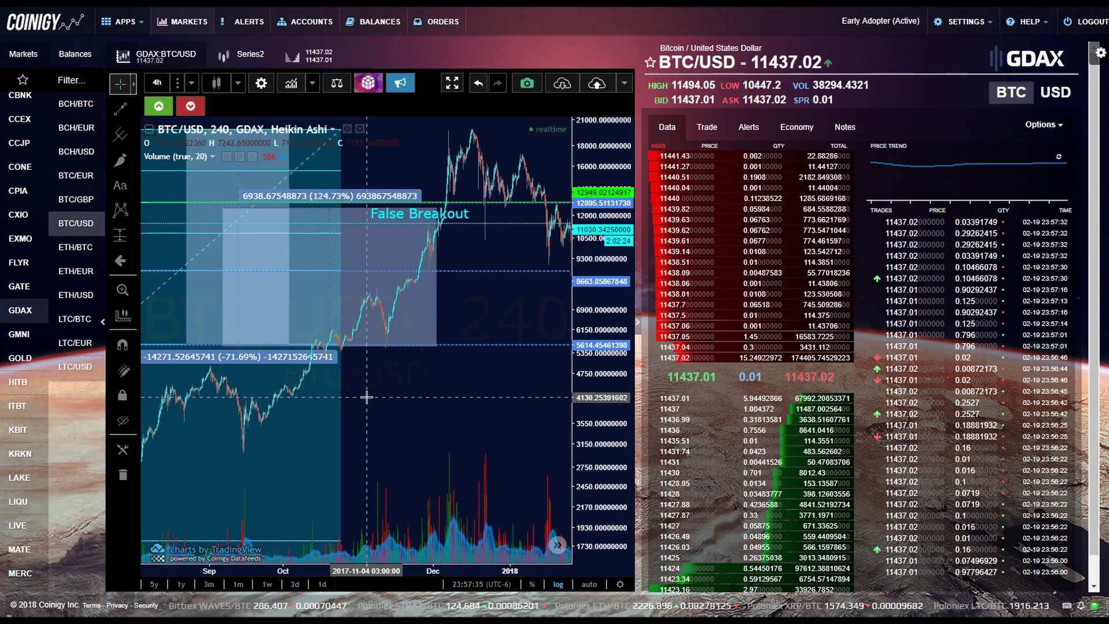
scroll(494, 430, right, 3)
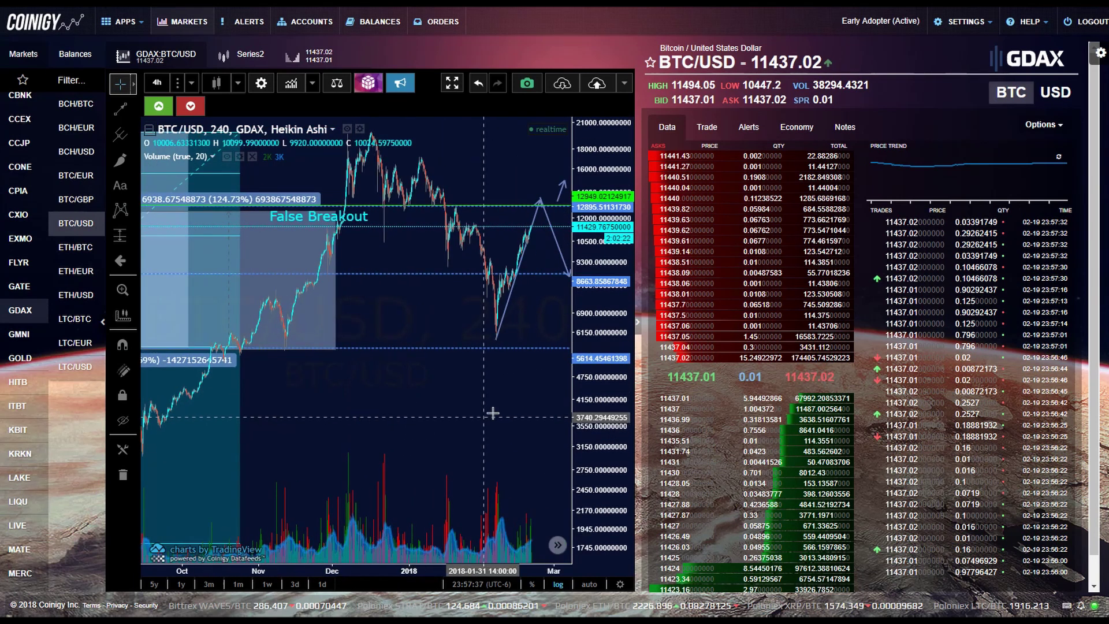
drag(493, 413, 366, 349)
drag(404, 314, 379, 324)
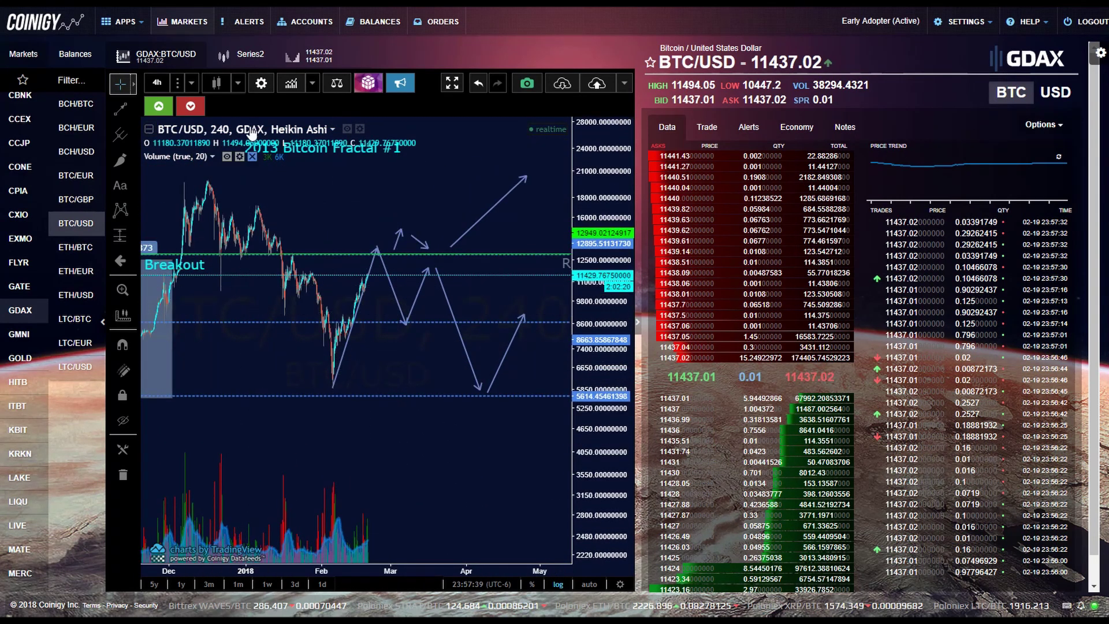
click(237, 82)
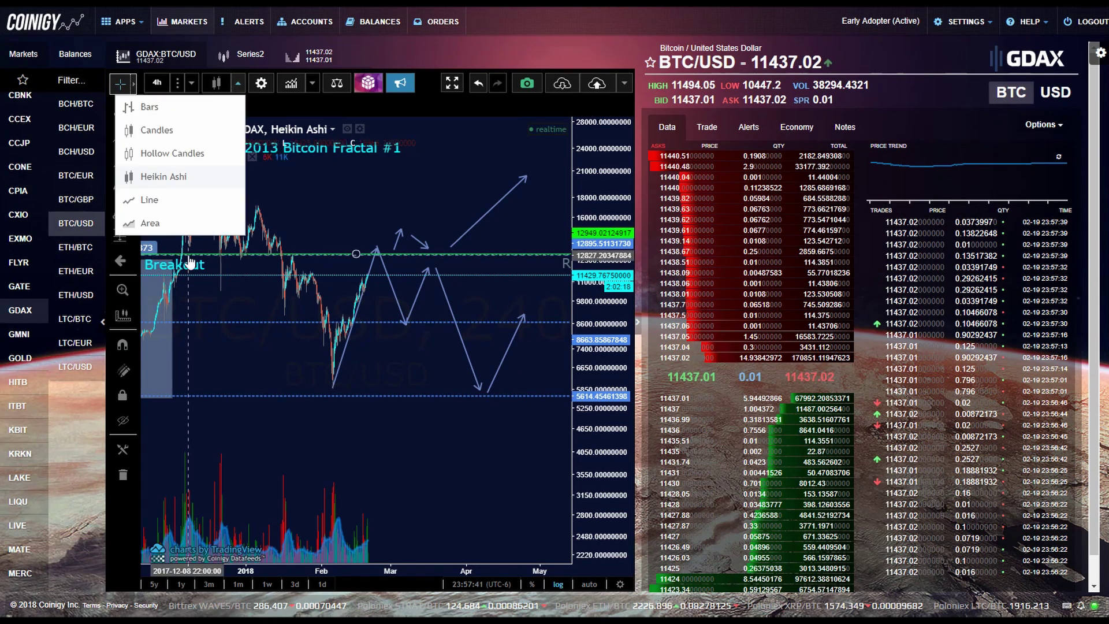
click(182, 200)
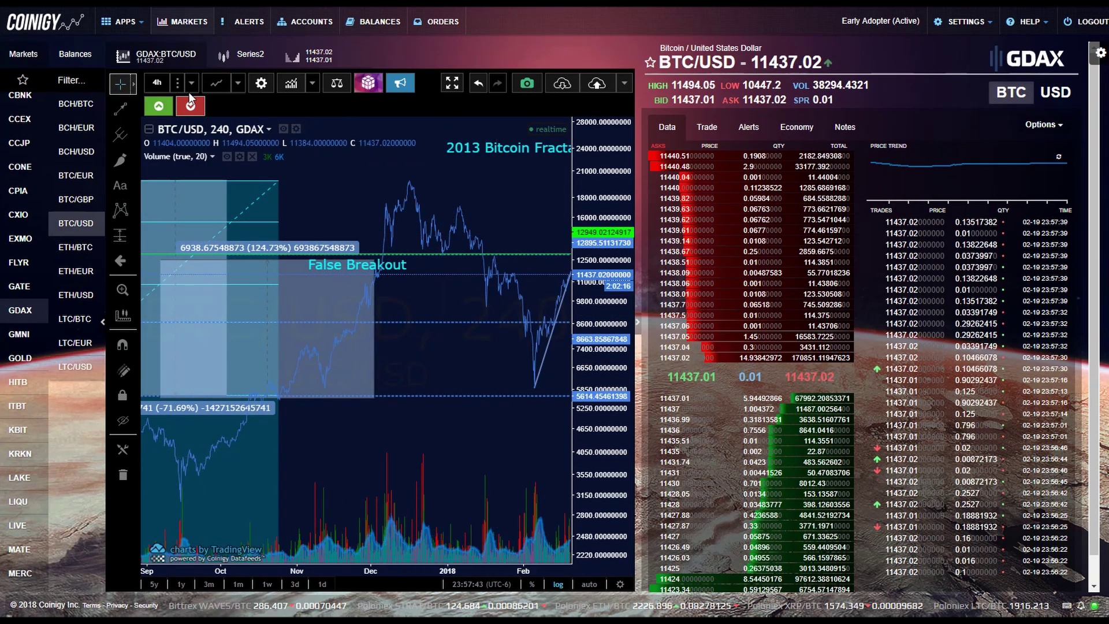
click(238, 83)
click(238, 82)
click(237, 83)
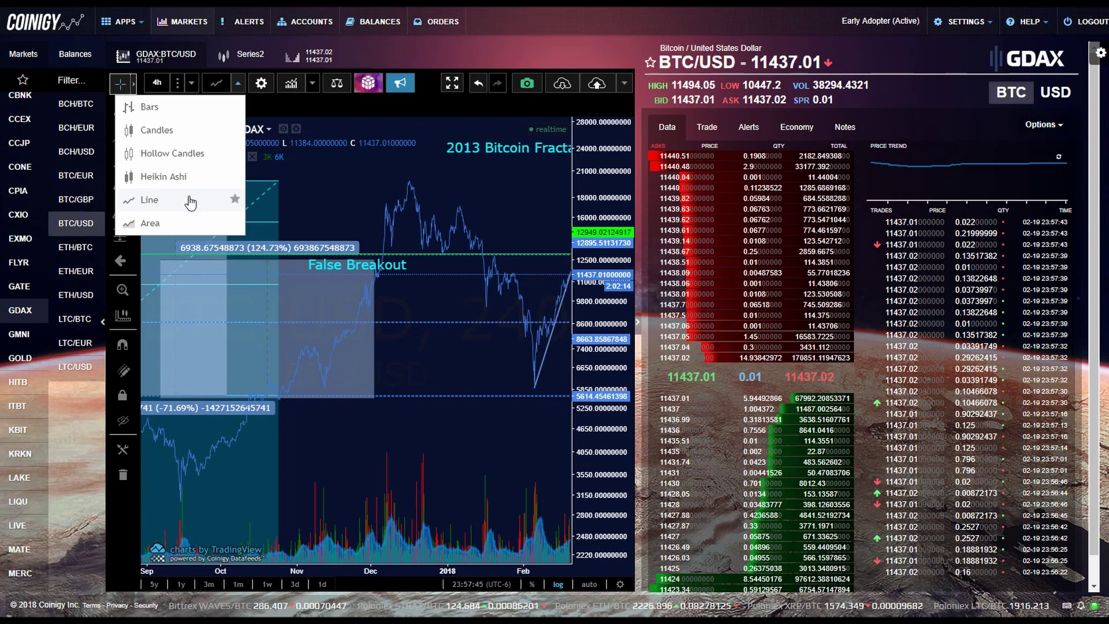
click(149, 223)
drag(406, 428, 247, 428)
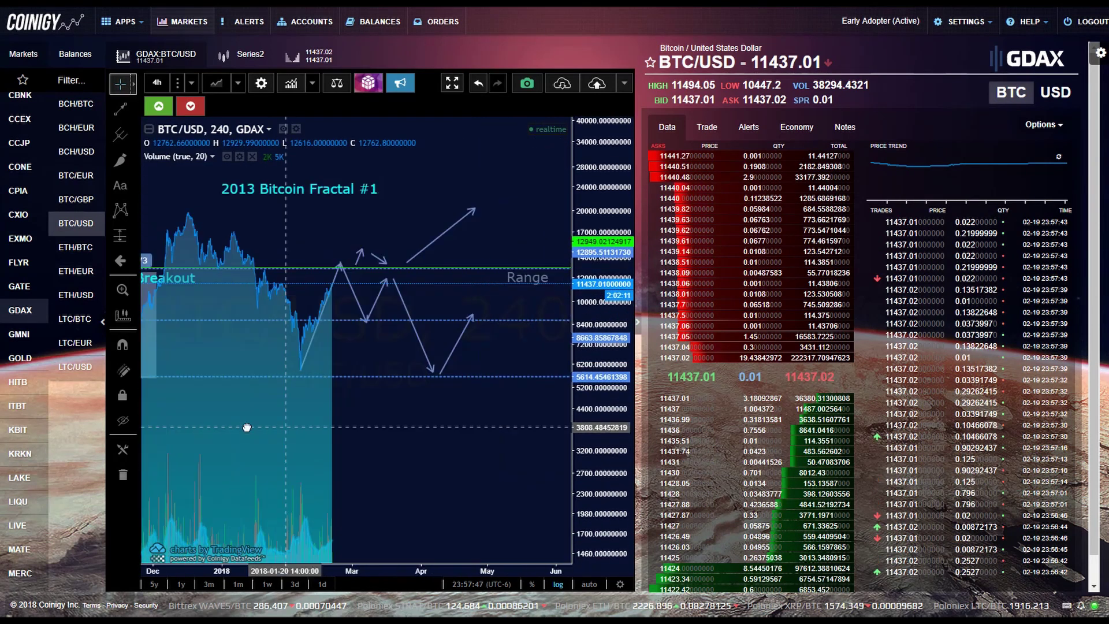
drag(397, 471, 494, 550)
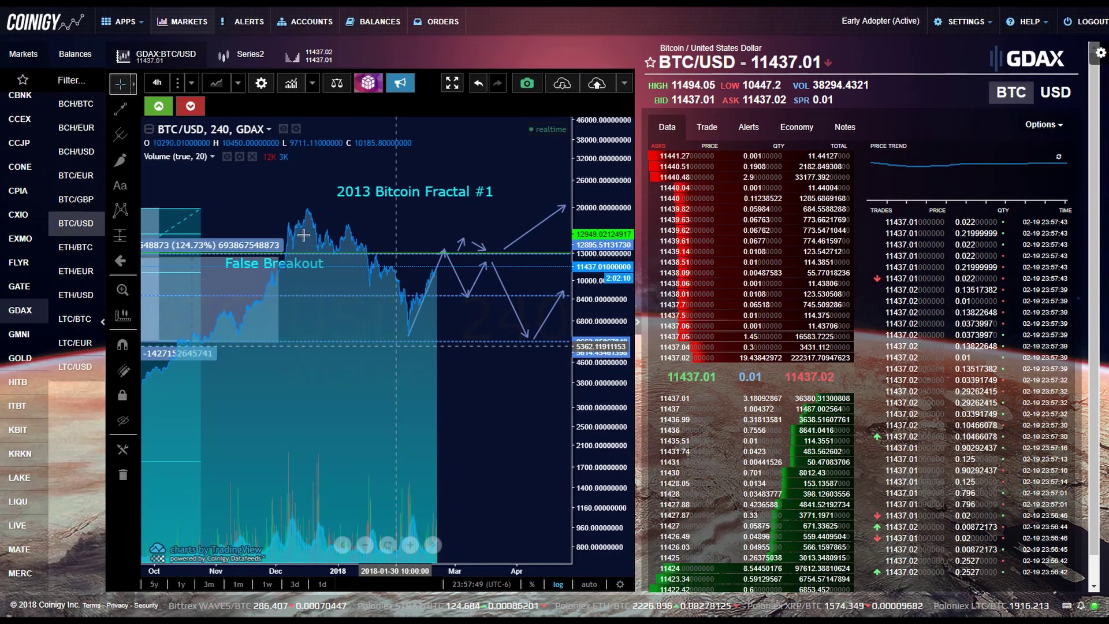
click(237, 83)
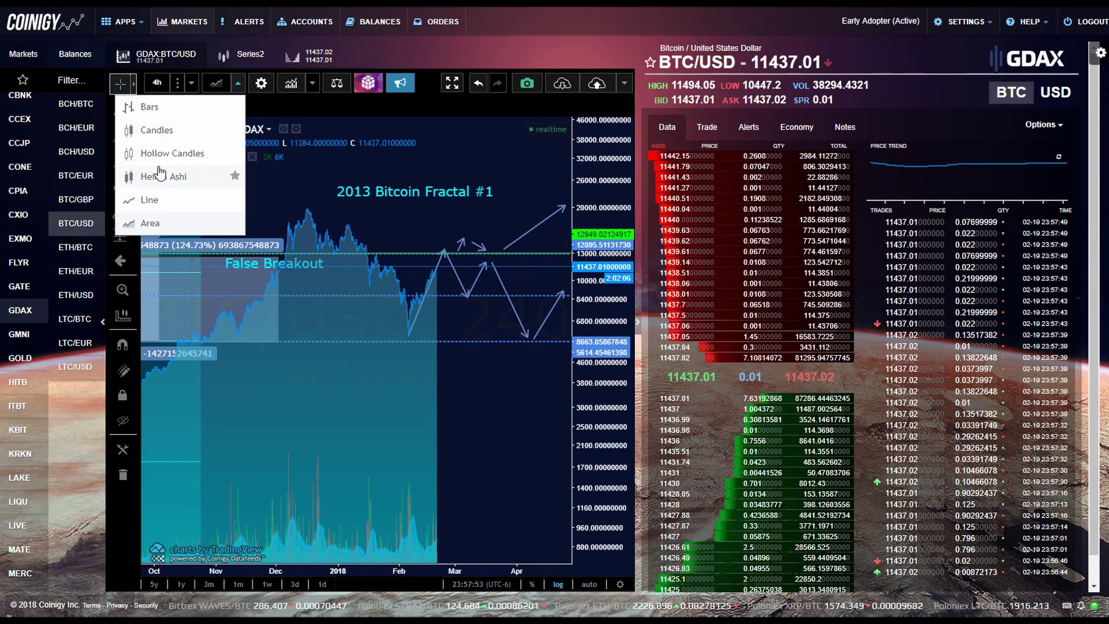
click(171, 139)
scroll(449, 366, up, 5)
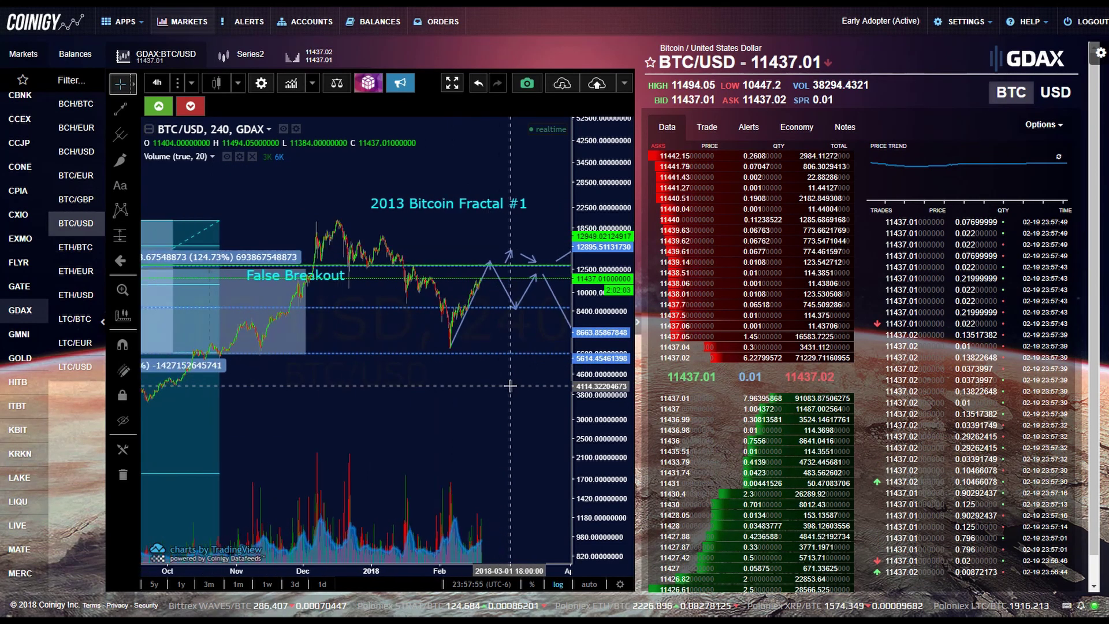
click(263, 83)
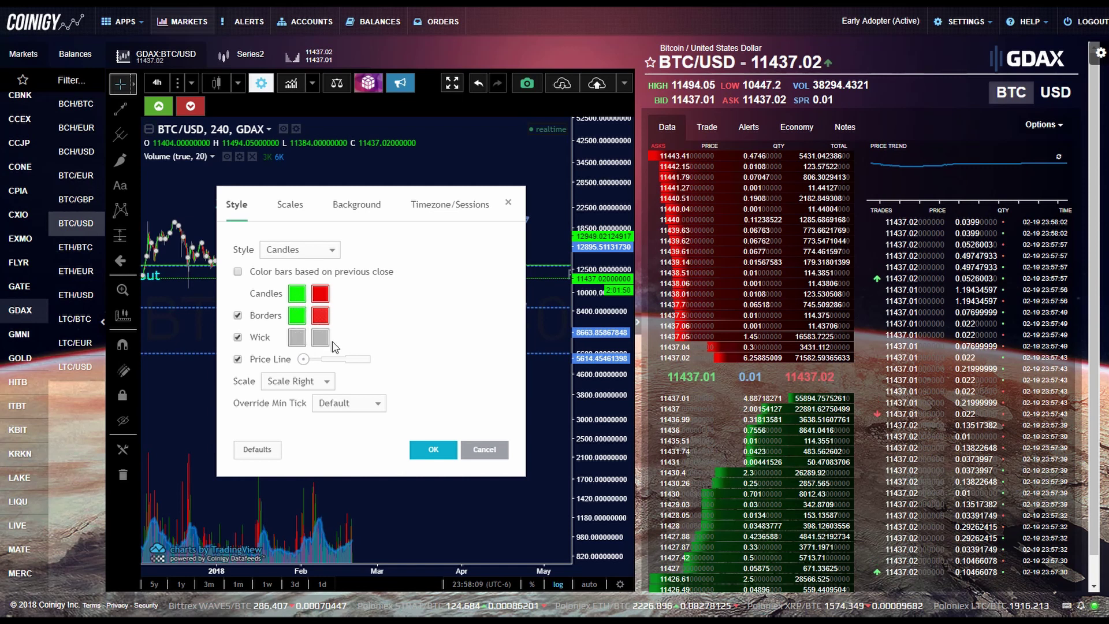
click(290, 205)
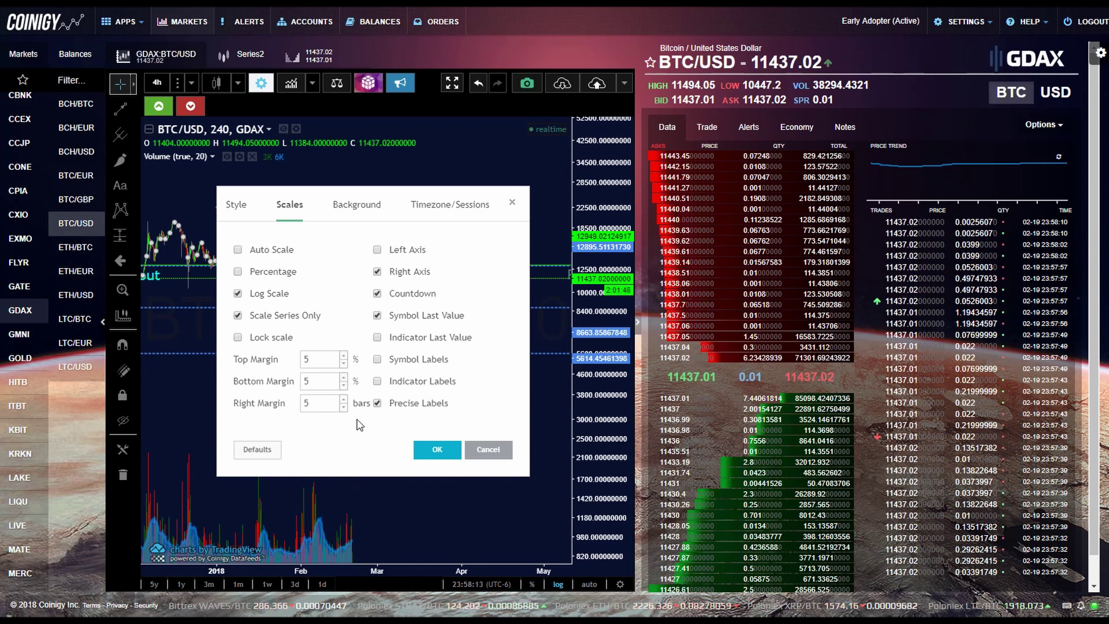
click(357, 206)
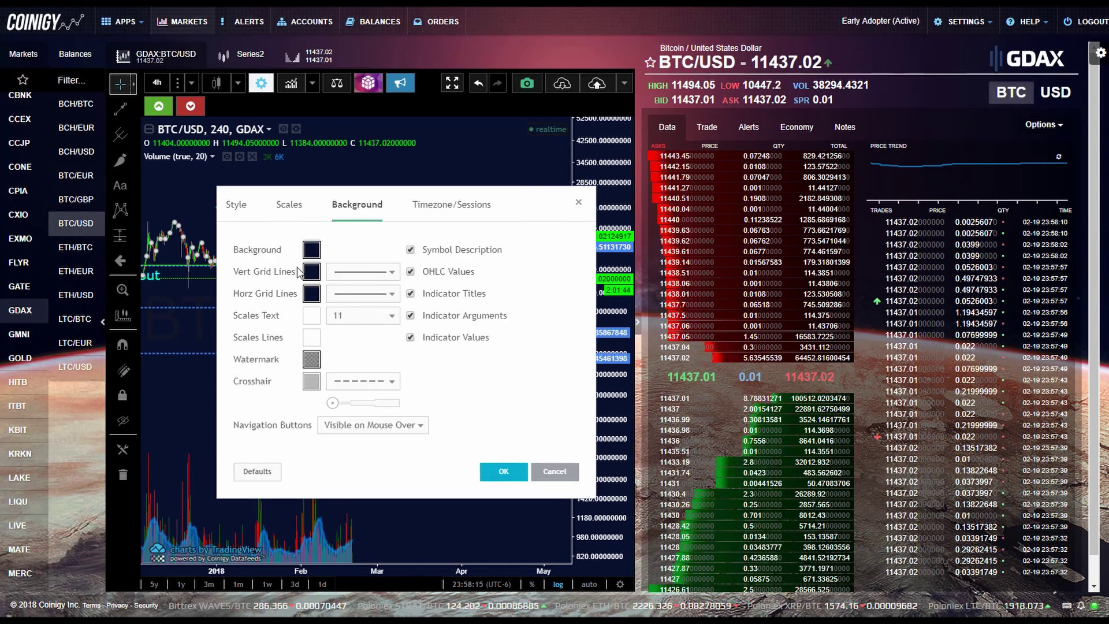
click(457, 215)
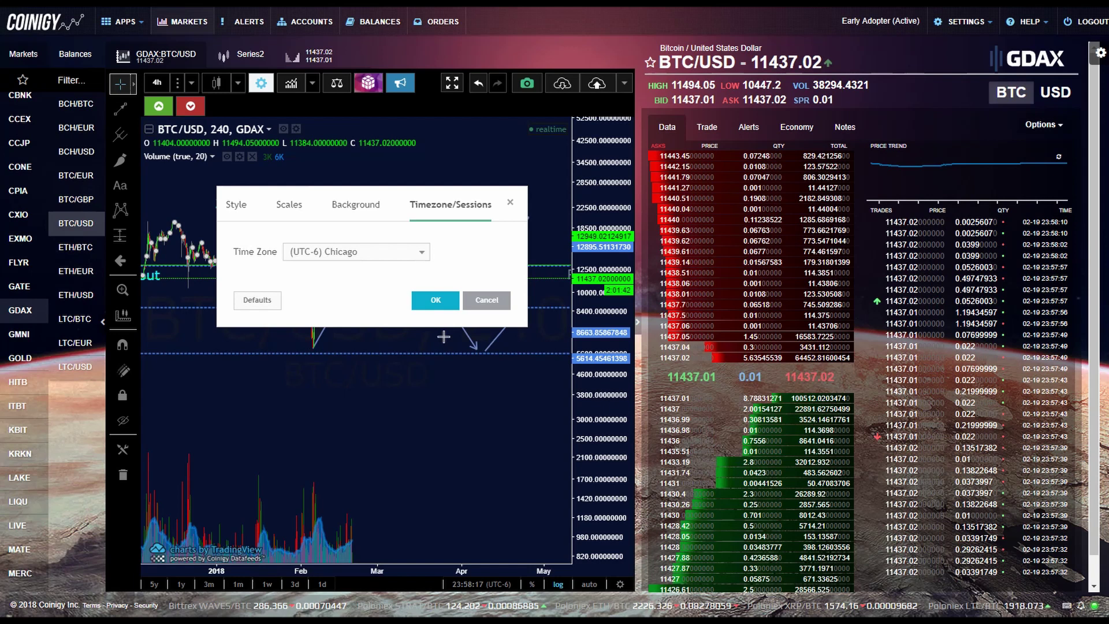
click(487, 302)
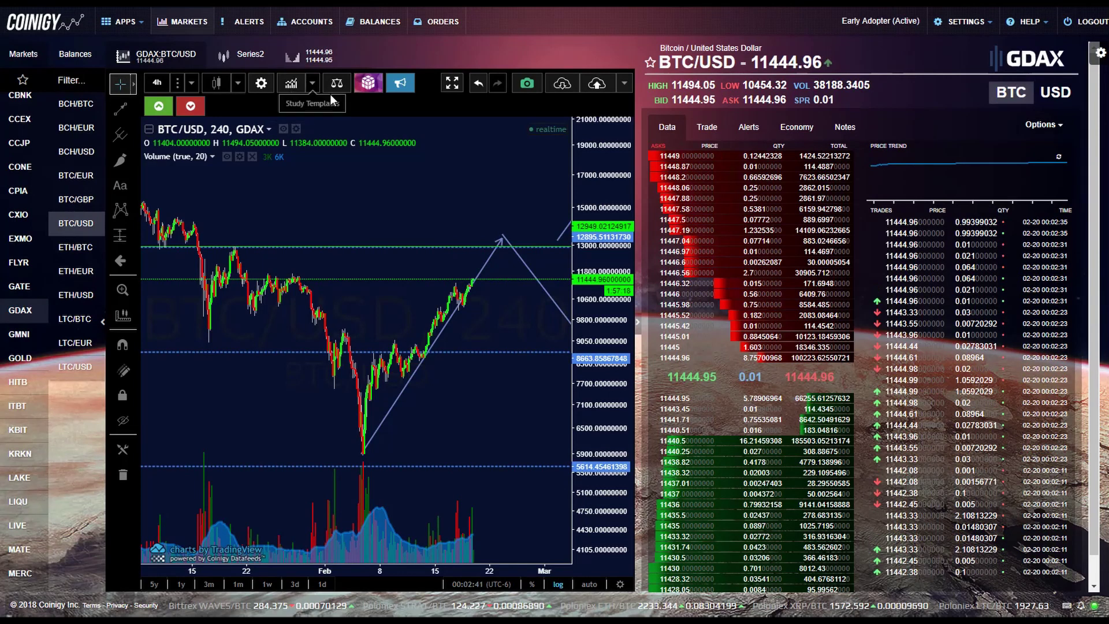
Browse the Indicators list and add two 9-period Moving Averages
click(291, 84)
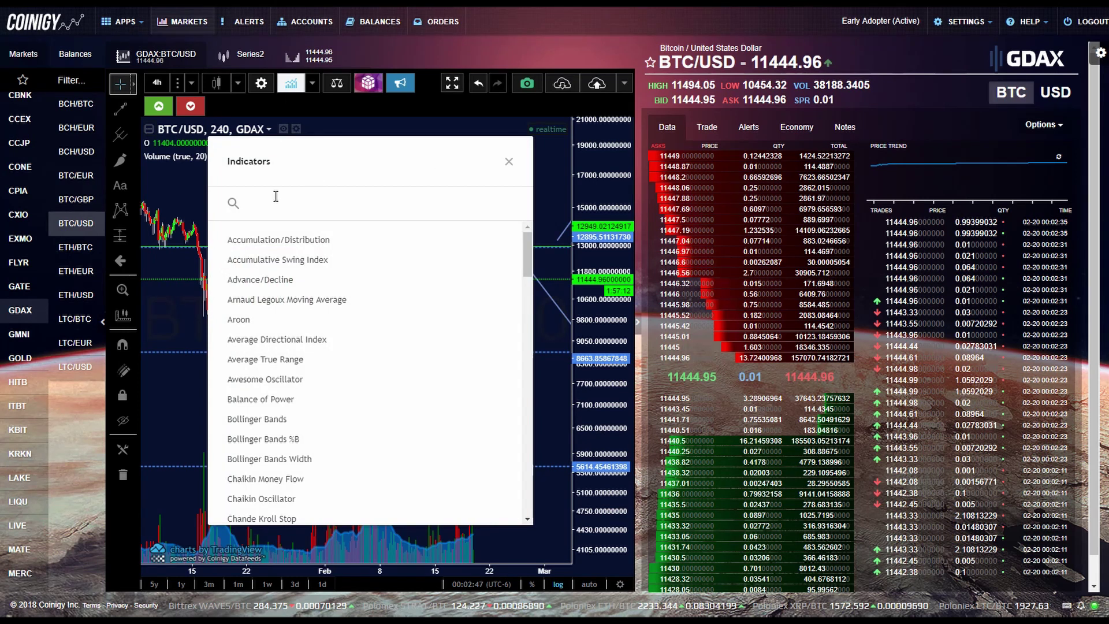
scroll(384, 338, down, 3)
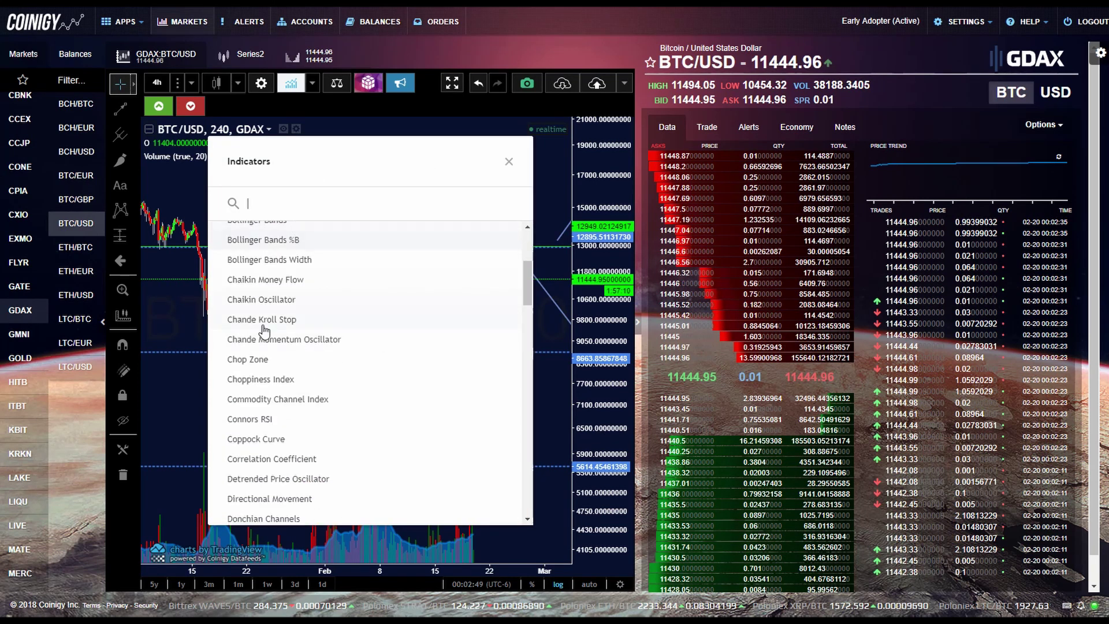
scroll(330, 327, down, 5)
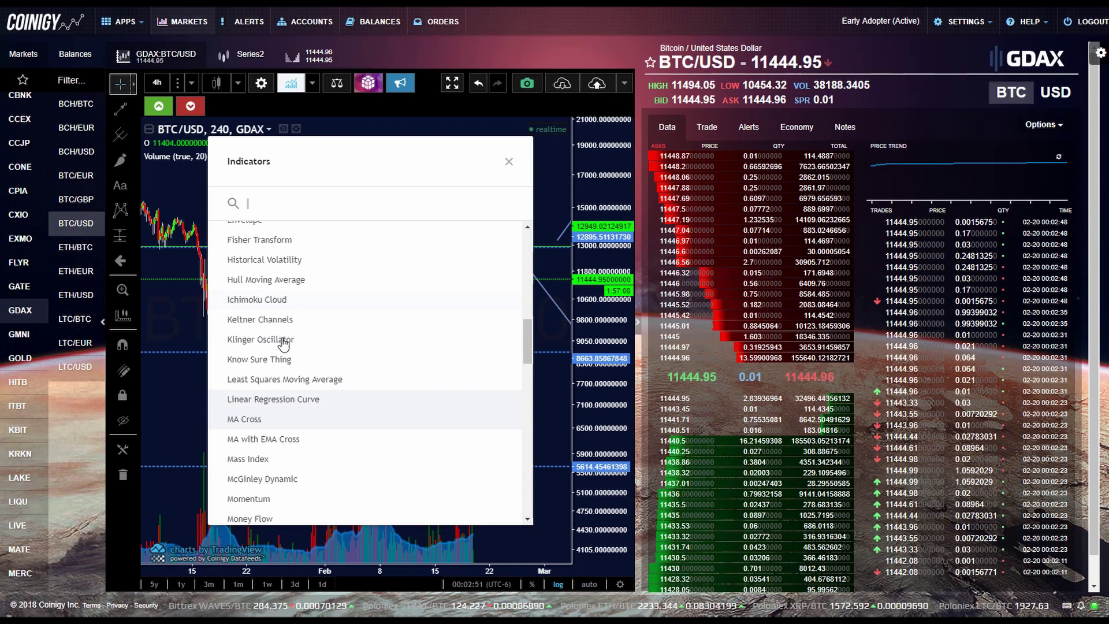
scroll(283, 343, down, 10)
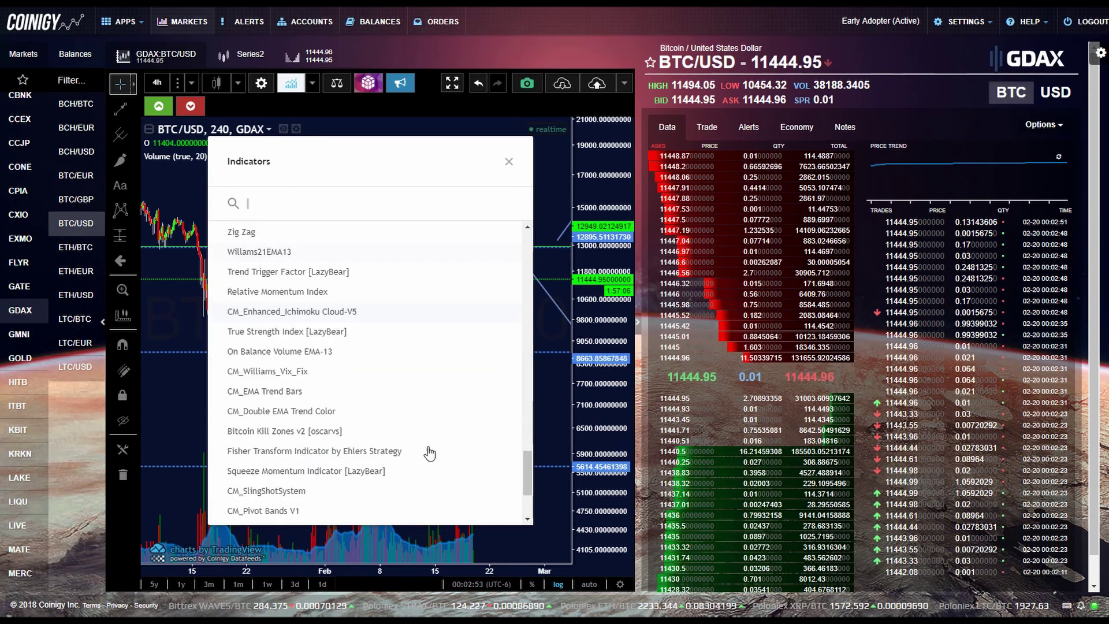
scroll(429, 453, down, 2)
scroll(309, 402, up, 10)
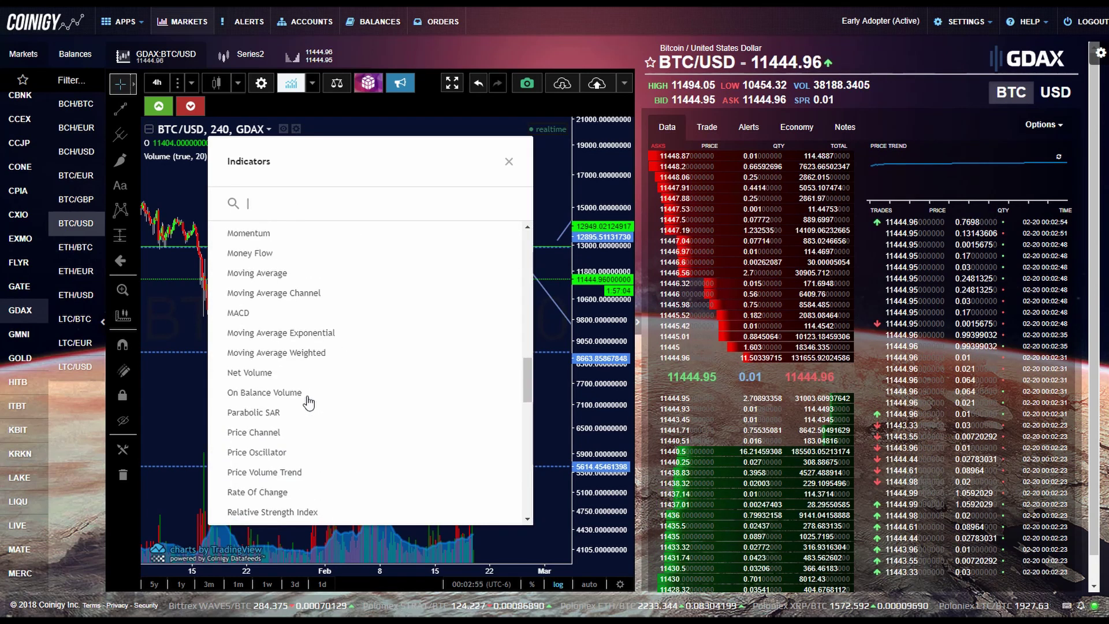
scroll(309, 399, up, 10)
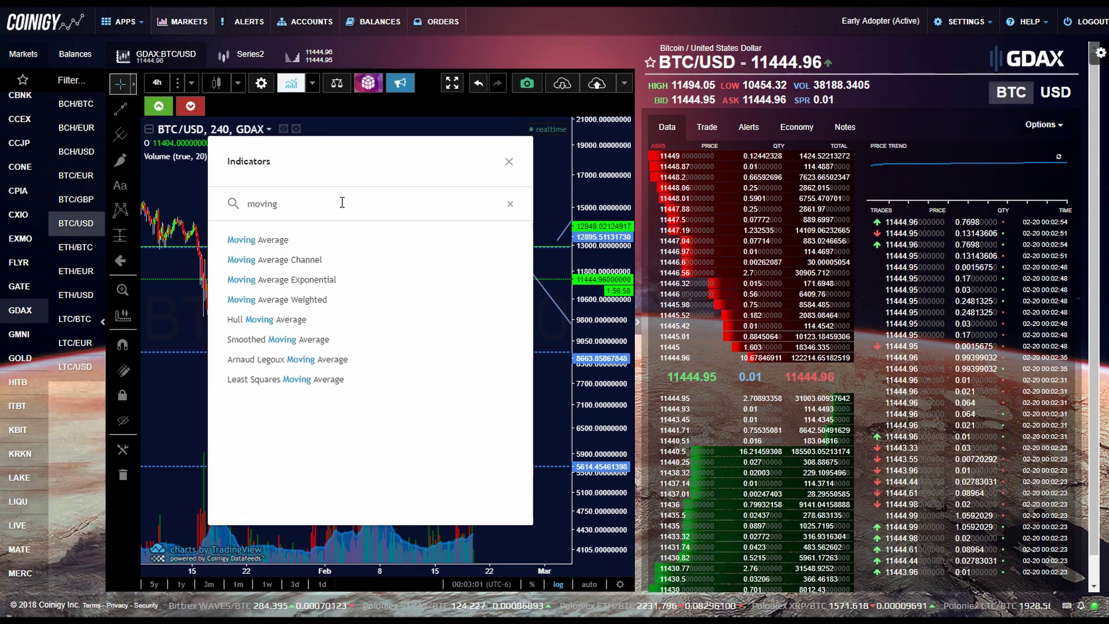
text(ge)
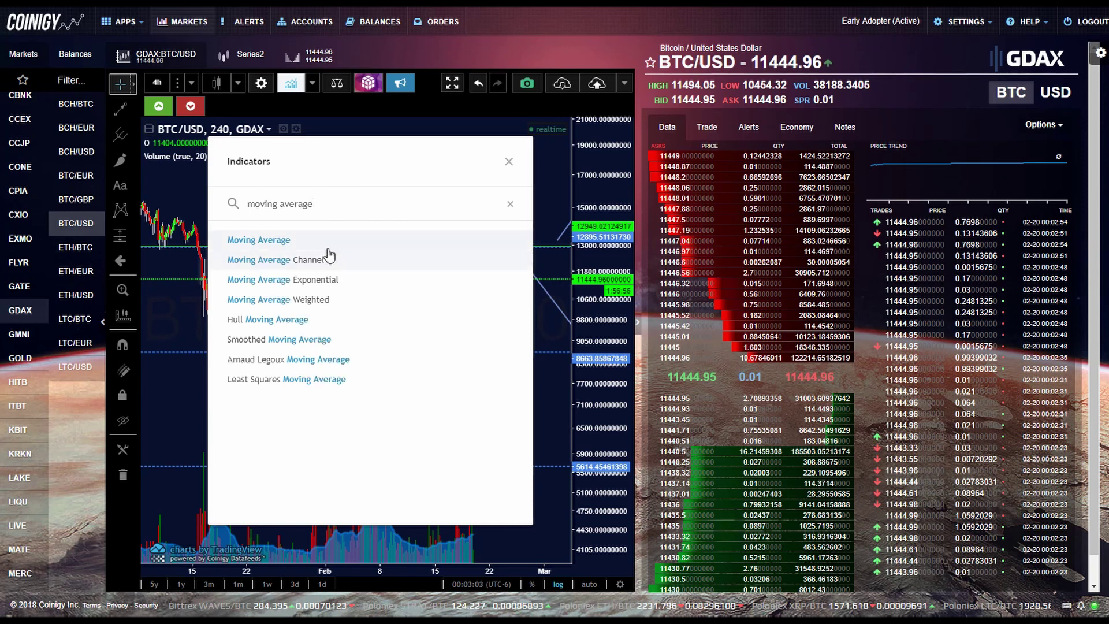
click(288, 242)
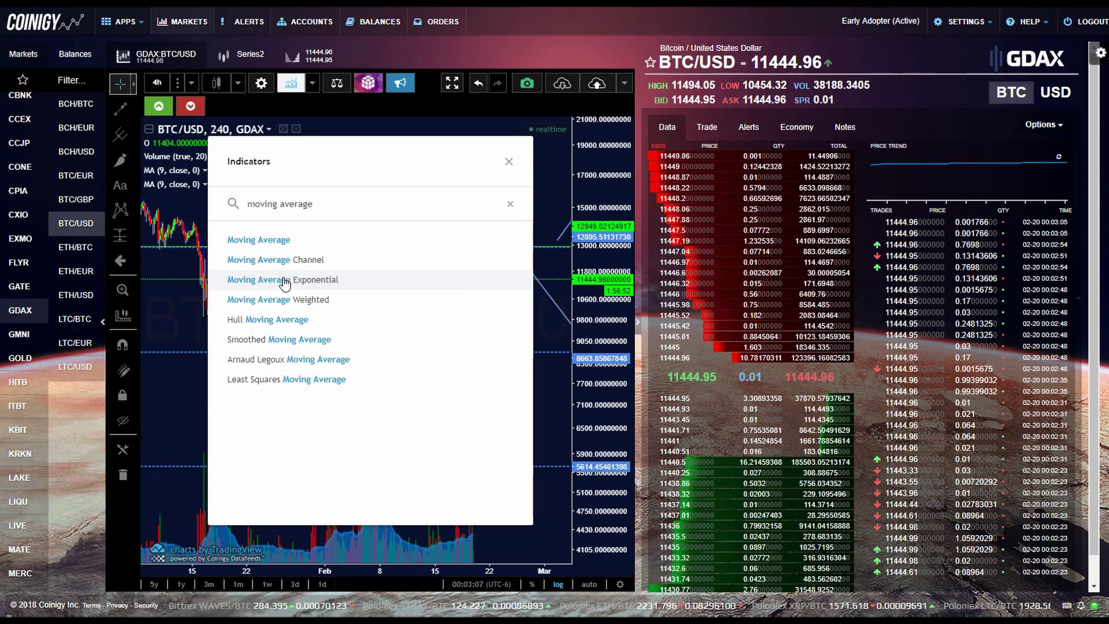
click(231, 246)
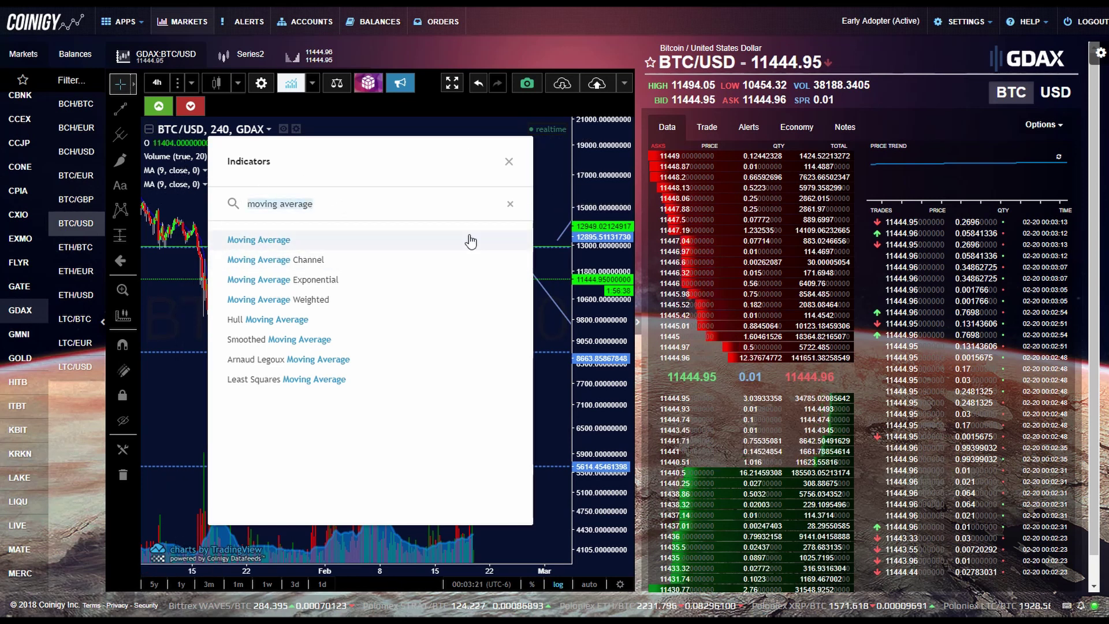
Search for and add the Ichimoku Cloud and Bollinger Bands (20, 2) indicators
key(BackSpace)
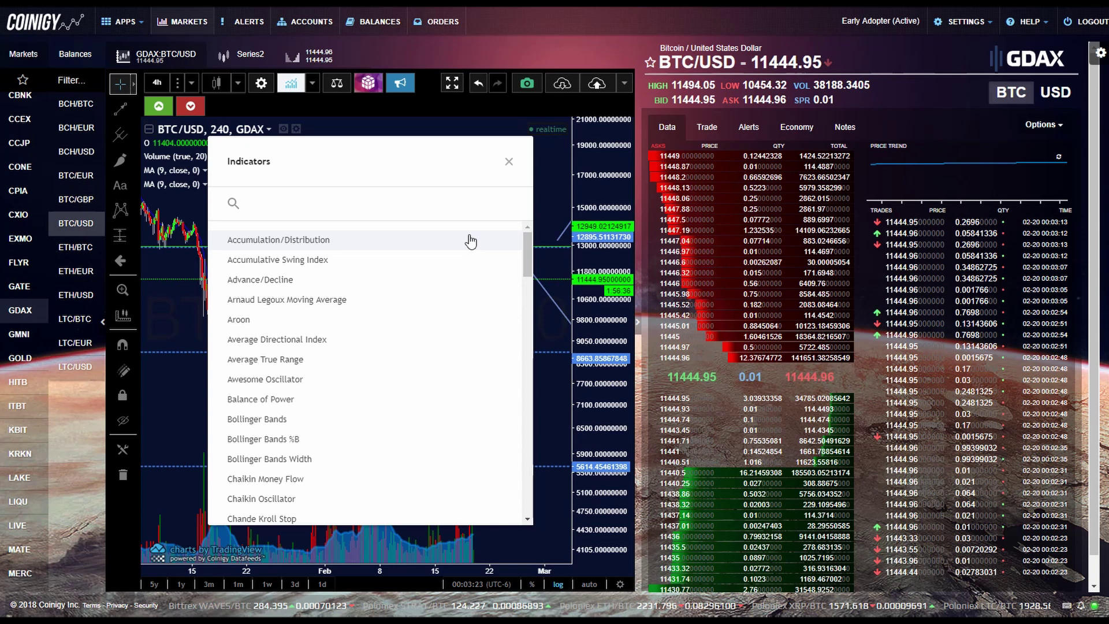
text(ichi)
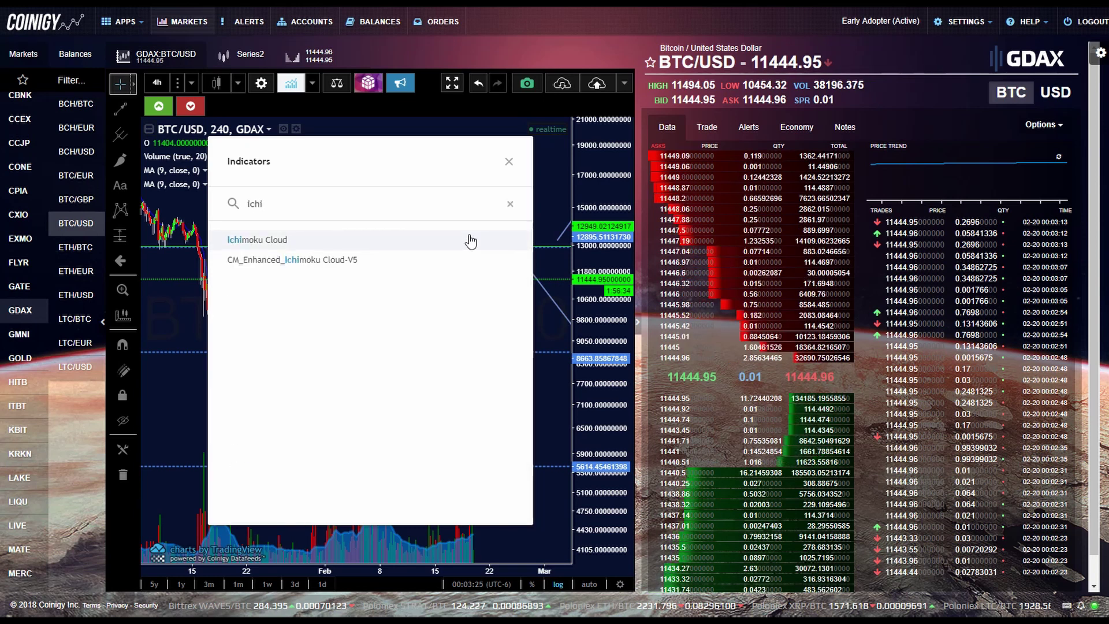
click(403, 240)
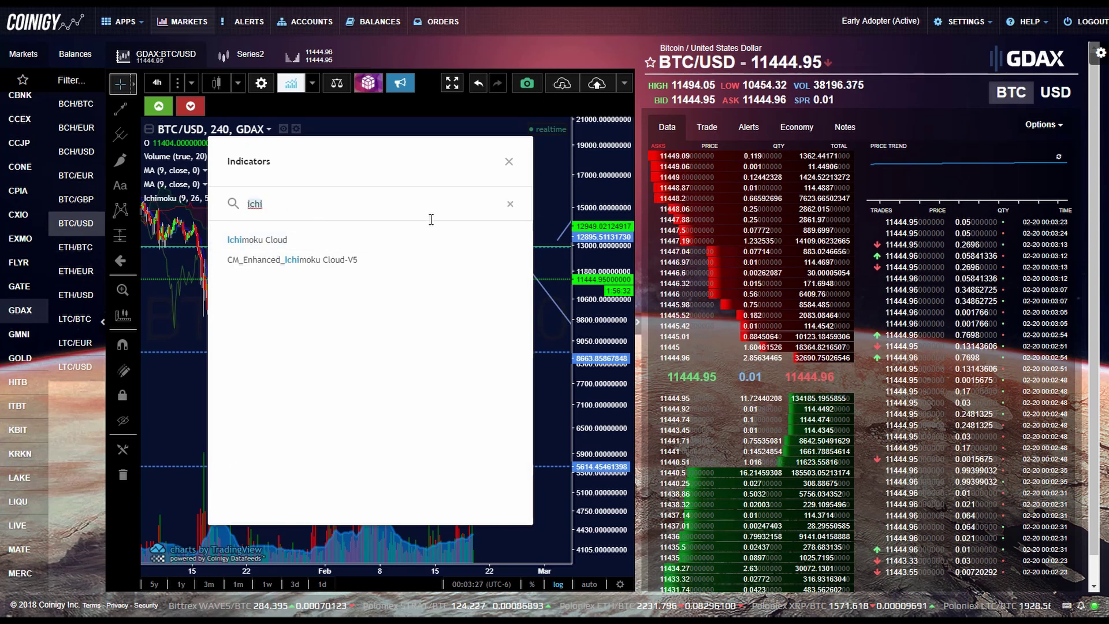
text(boli)
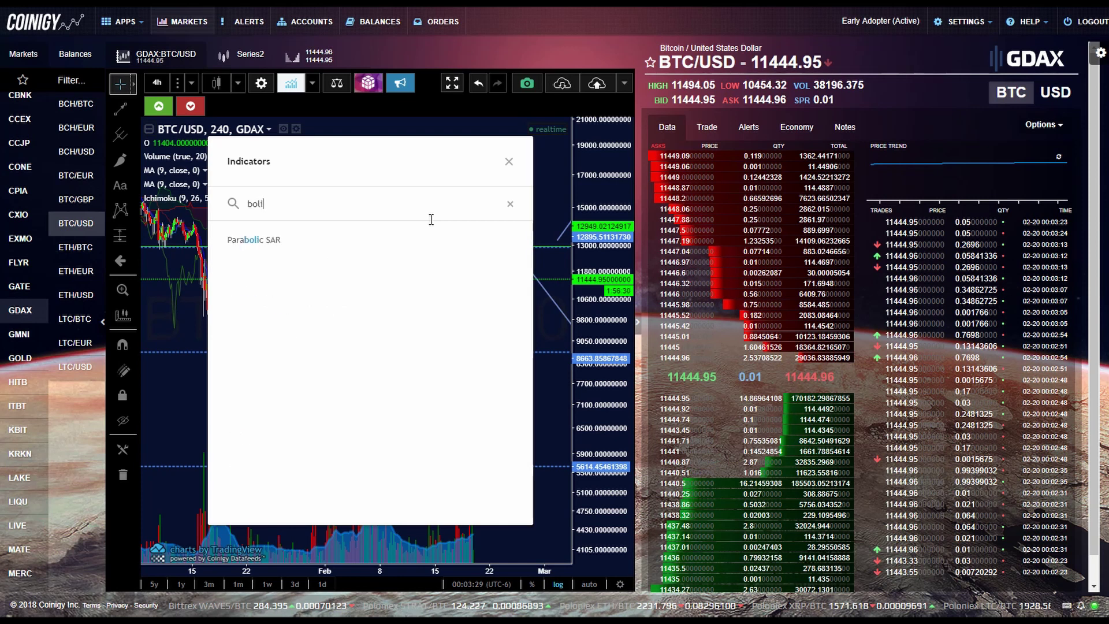
key(BackSpace)
text(linger bands)
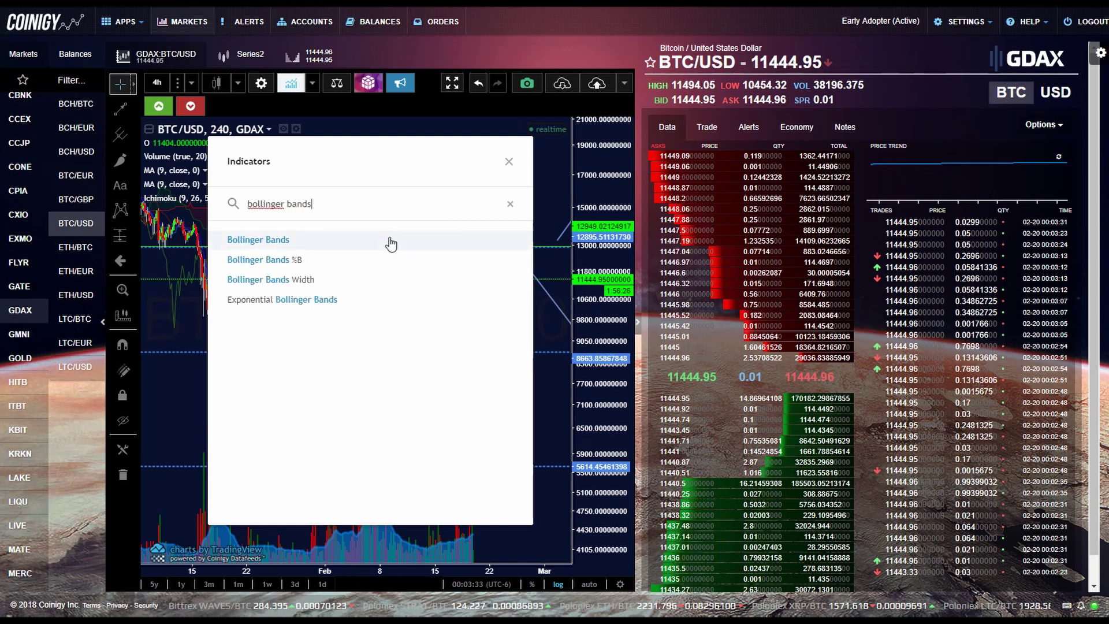
click(267, 234)
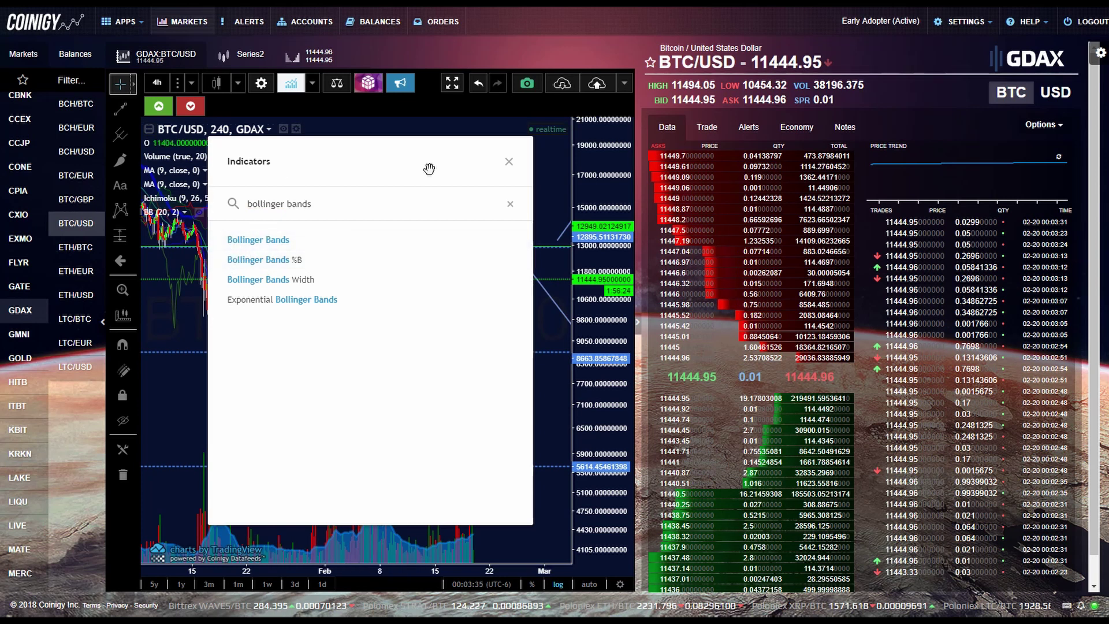
Hide Volume, both moving averages and Bollinger Bands, leaving only the Ichimoku cloud drawn
click(509, 163)
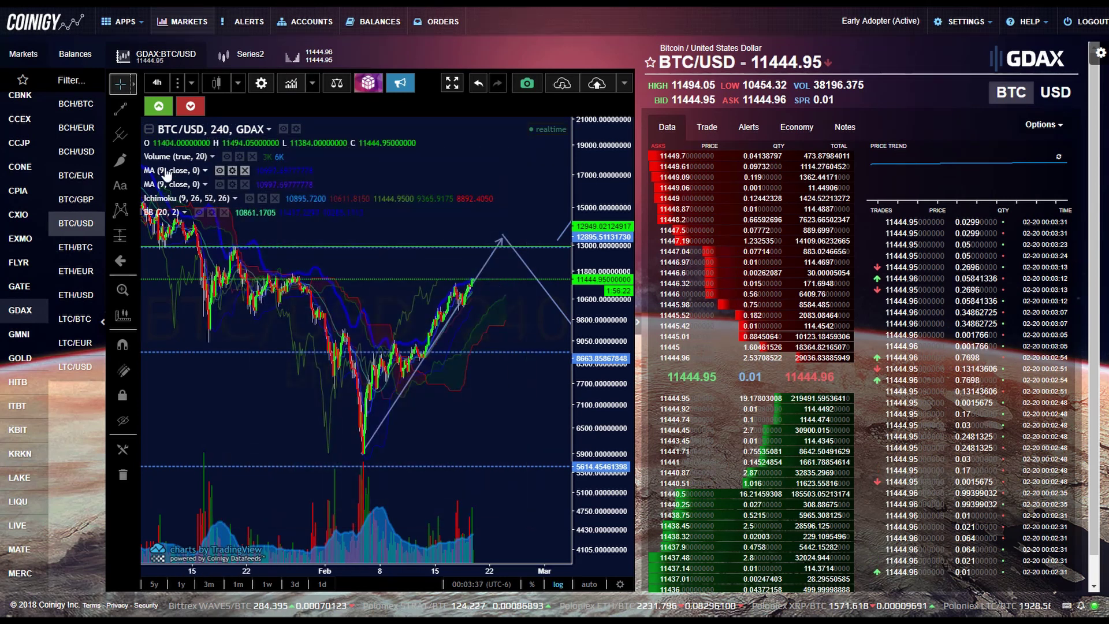
scroll(404, 243, down, 3)
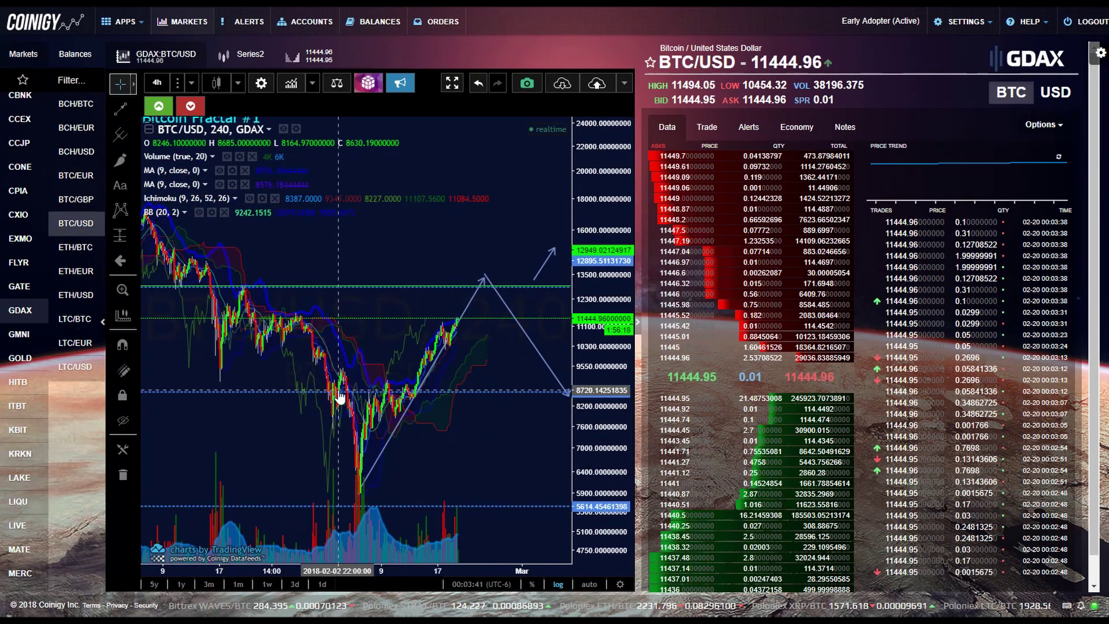
click(226, 157)
click(220, 183)
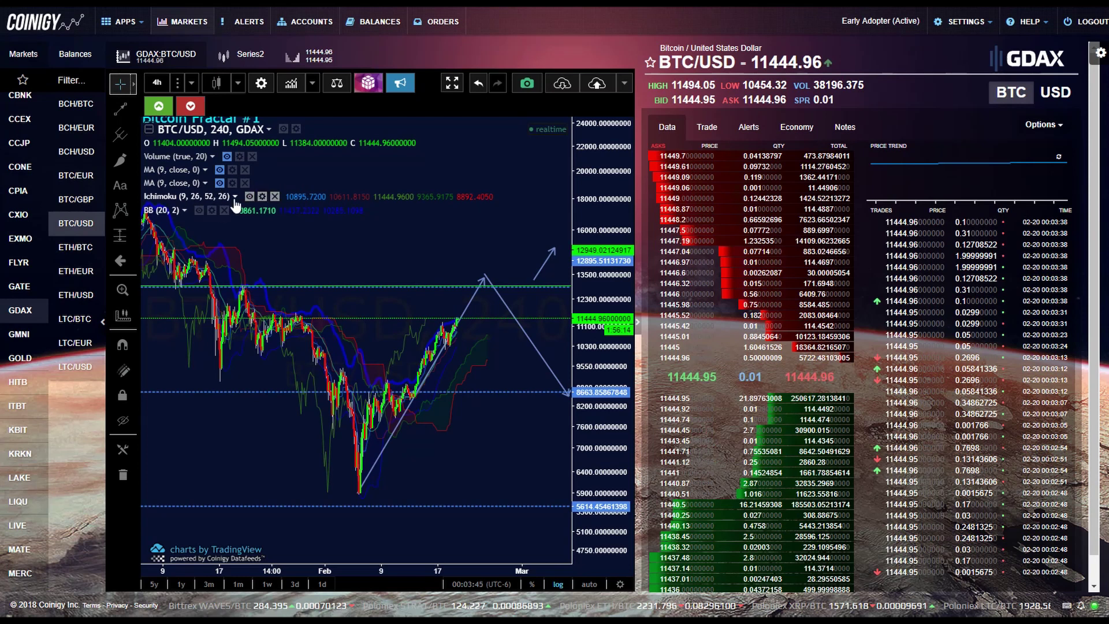
click(249, 197)
click(199, 209)
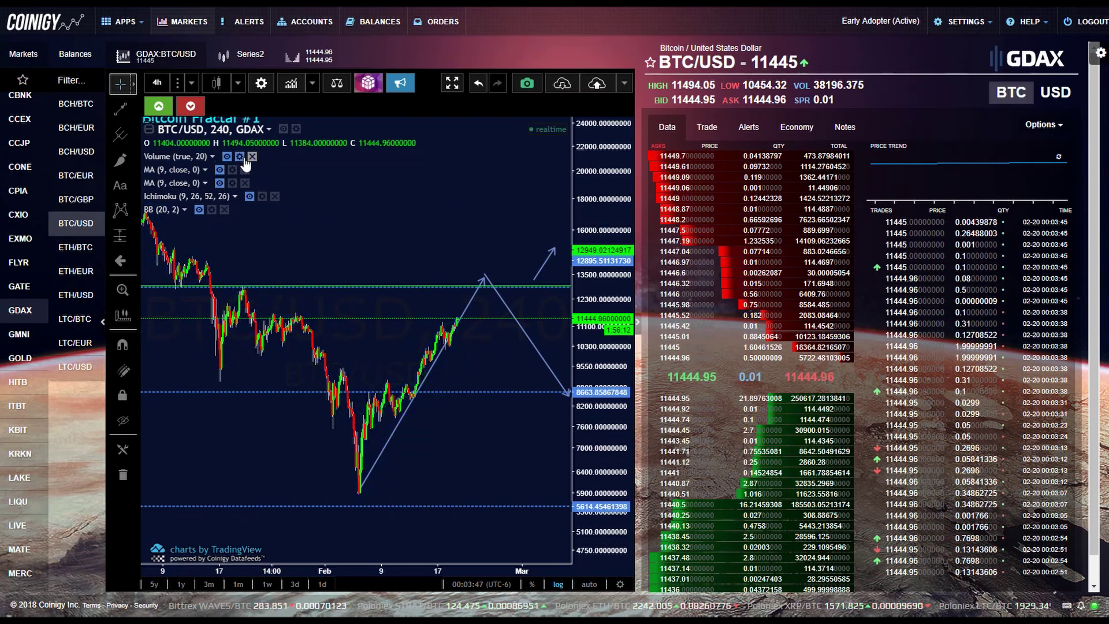
click(250, 196)
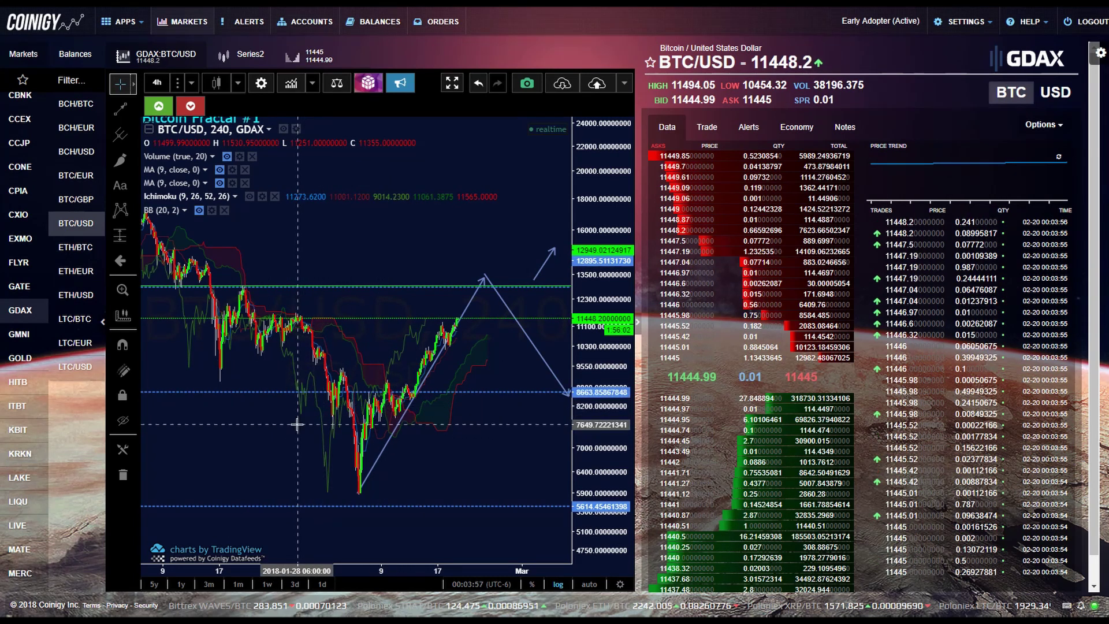
Open the Ichimoku style settings and move the dialog lower to uncover the price bars
click(263, 196)
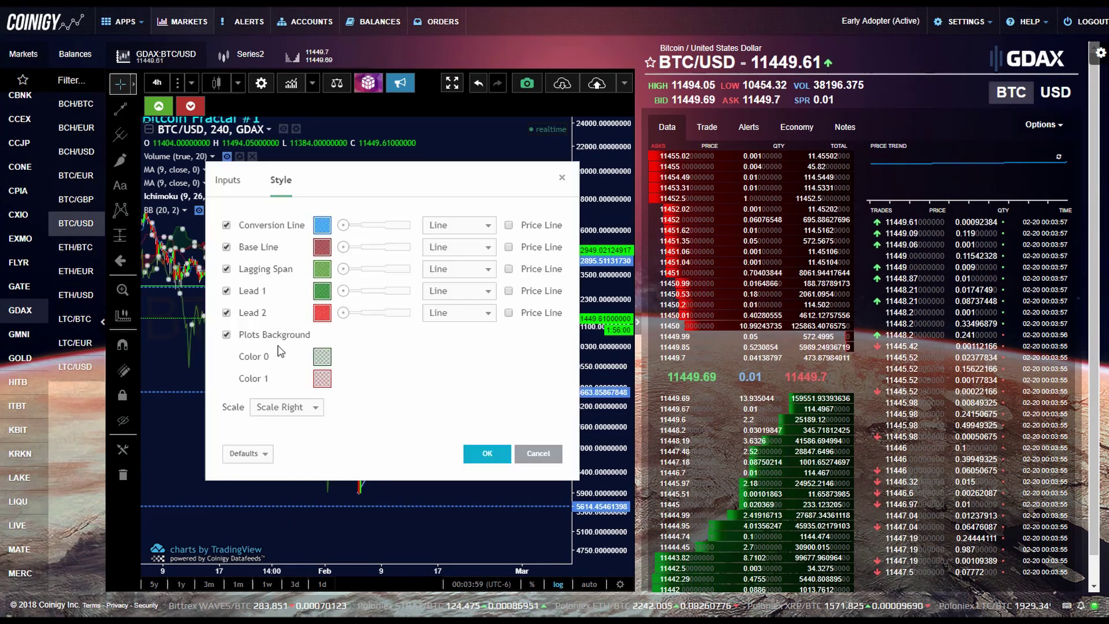
click(562, 178)
click(267, 197)
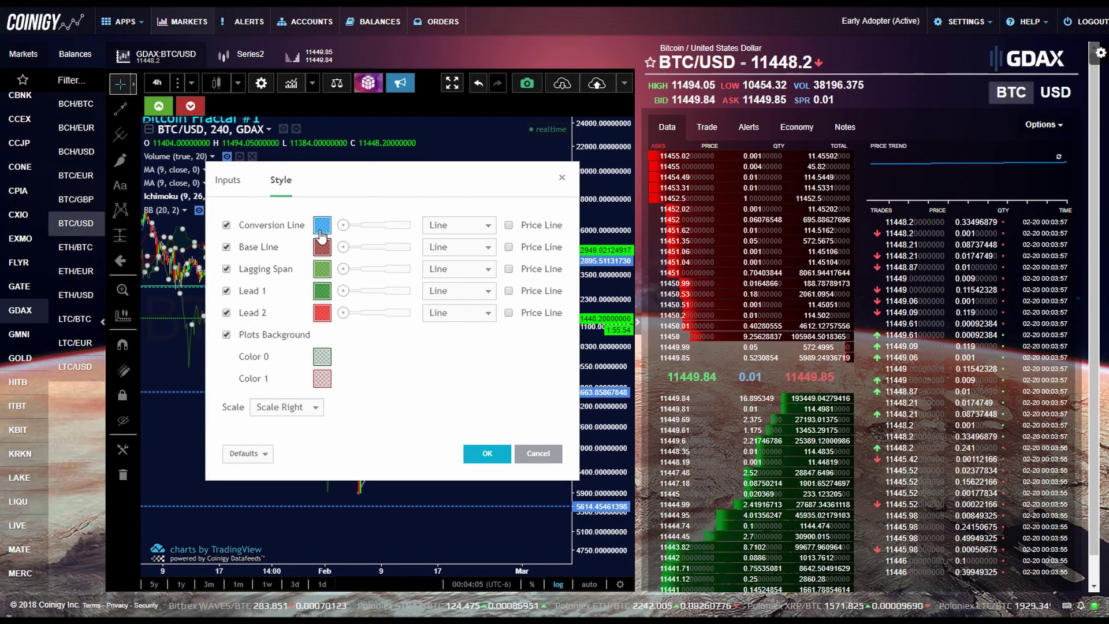
click(322, 227)
click(369, 207)
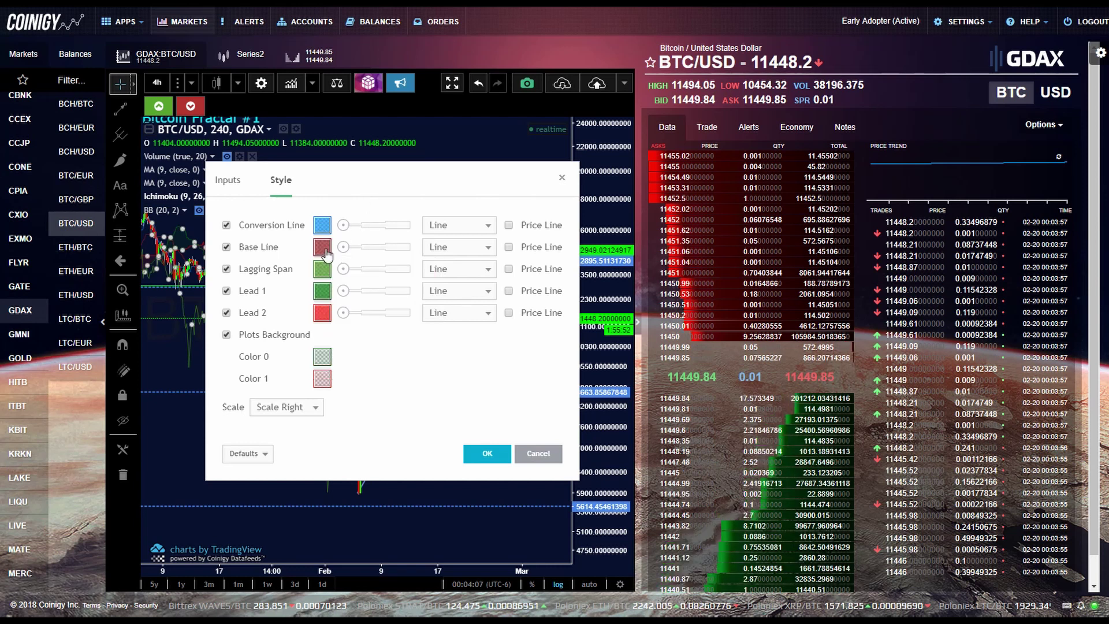
drag(303, 183, 358, 293)
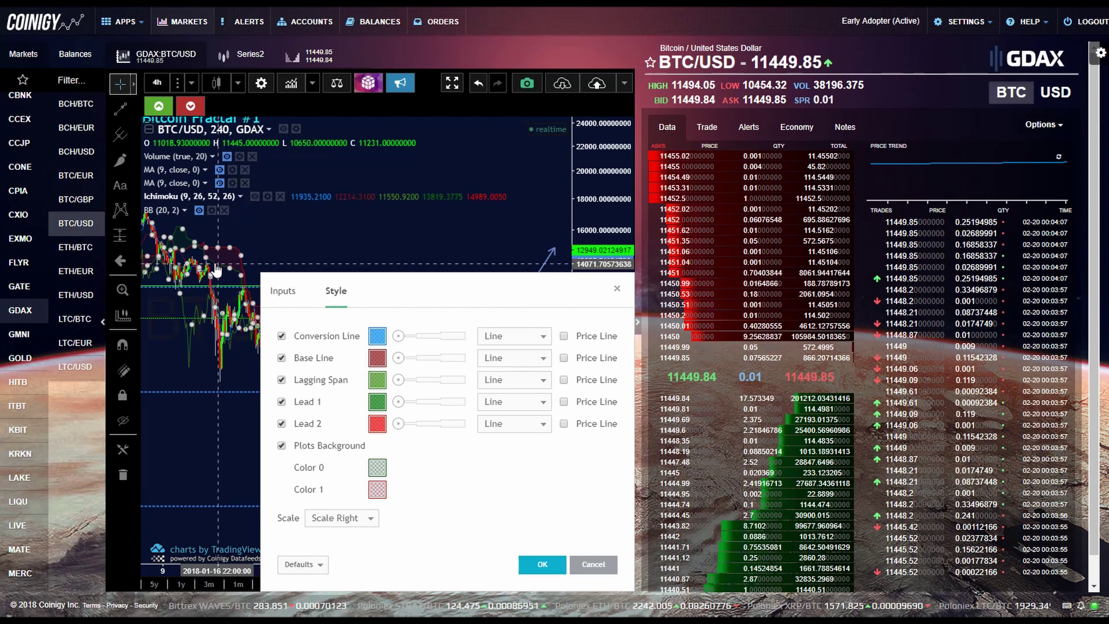
Make the Ichimoku Base Line magenta
click(377, 358)
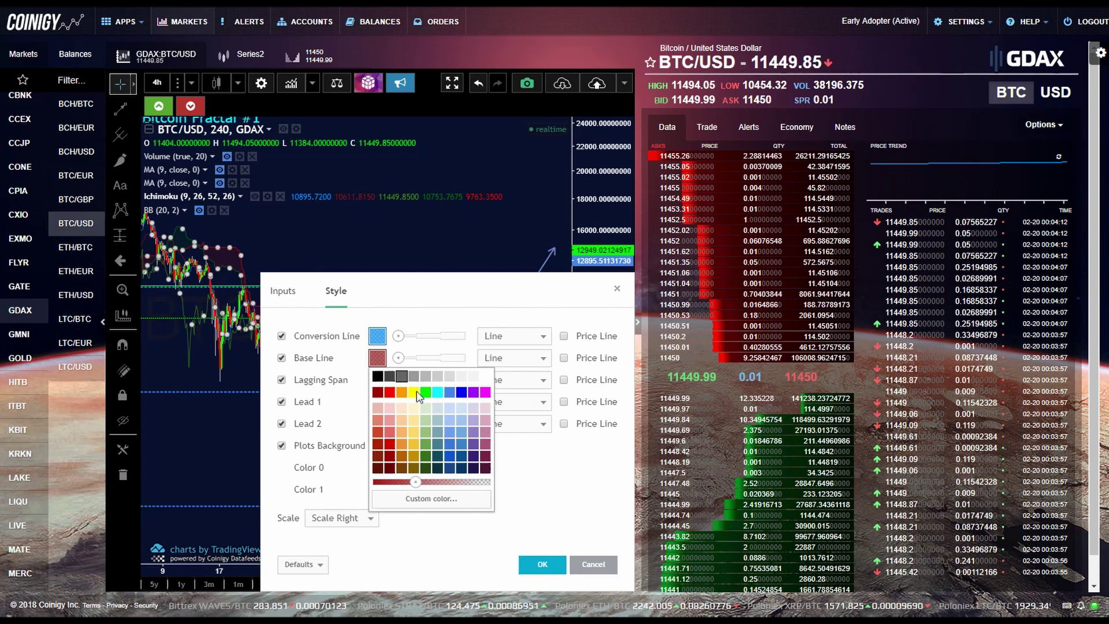
click(485, 393)
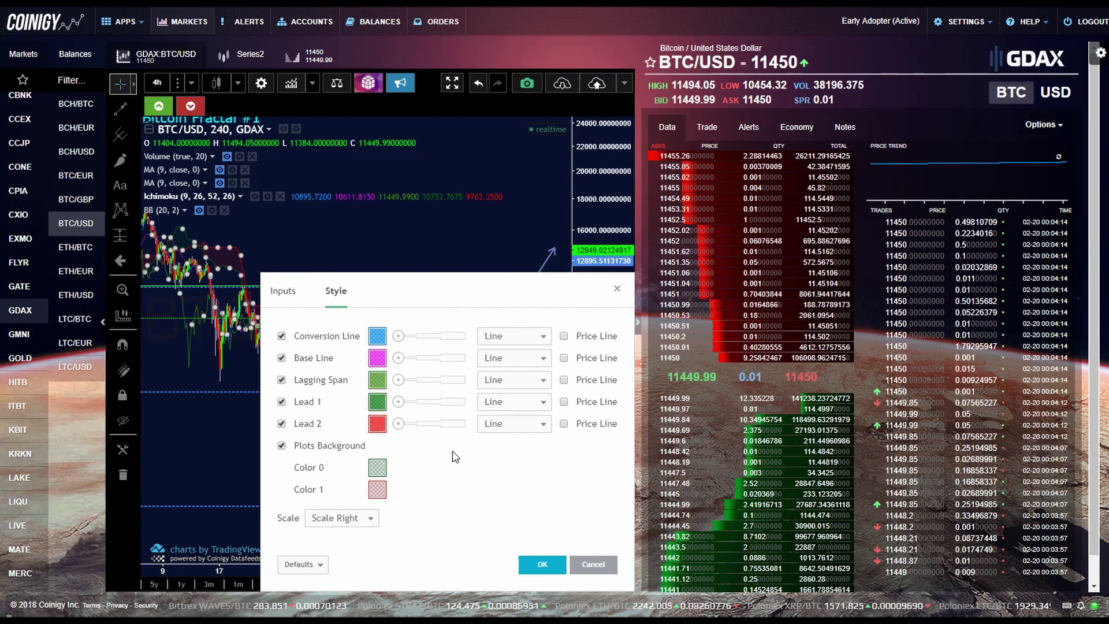
click(377, 359)
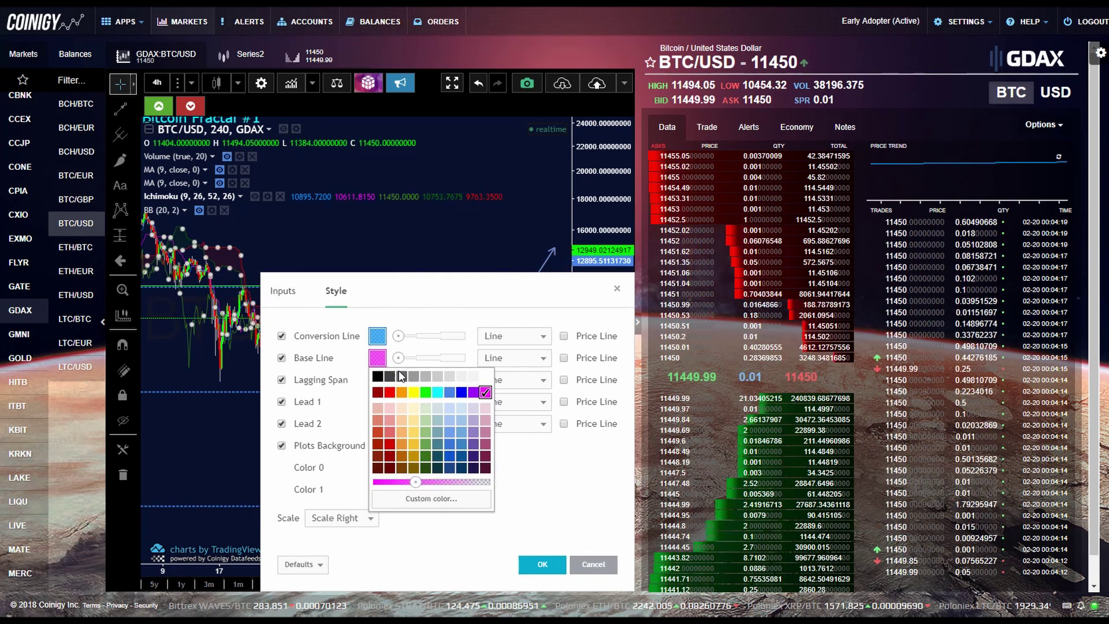
click(379, 359)
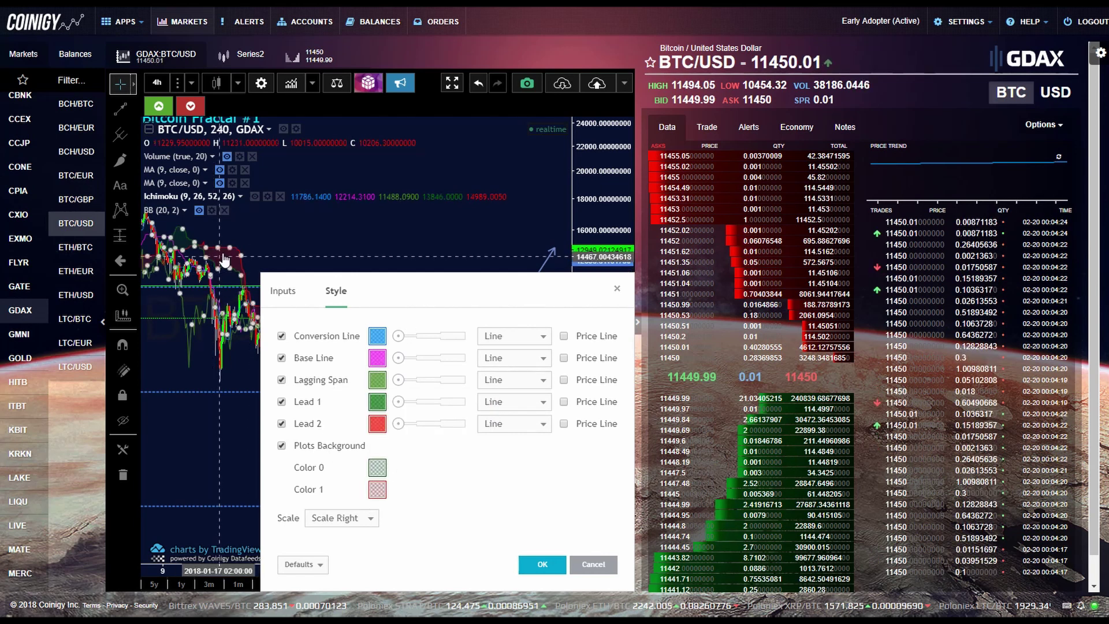
Tint the cloud's Color 1 pale lavender, check the period inputs, and close the settings
click(378, 491)
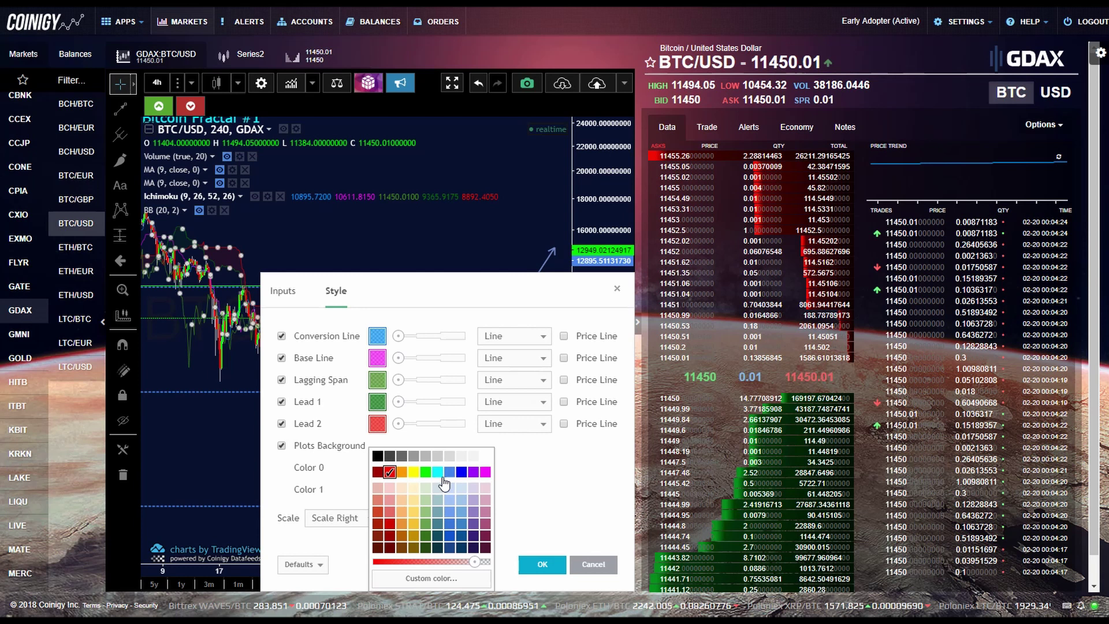
click(485, 473)
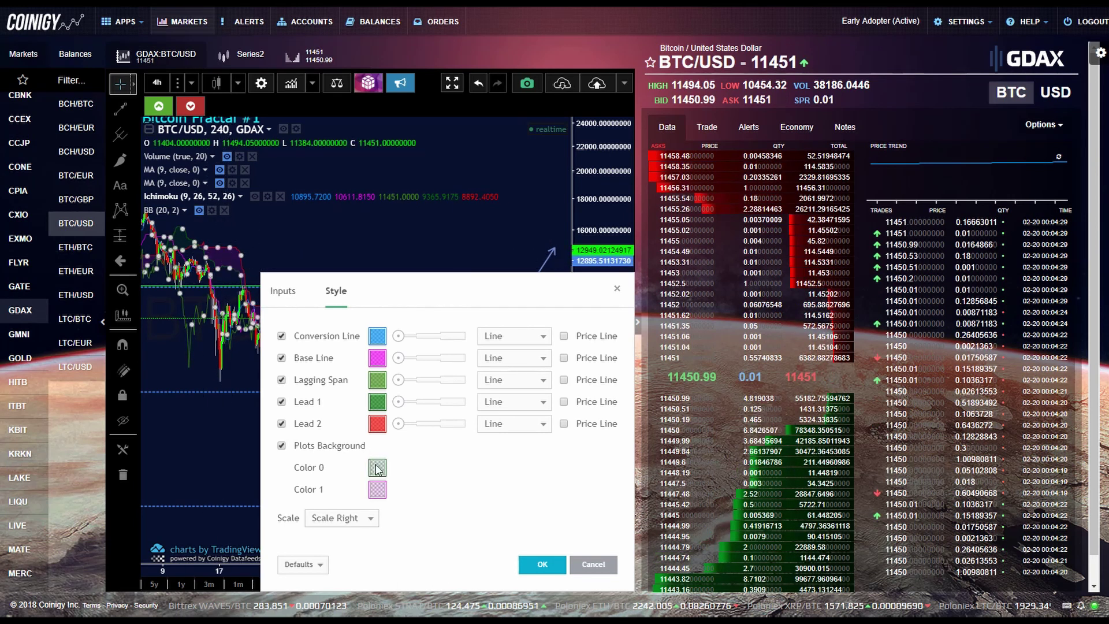
click(379, 492)
click(473, 488)
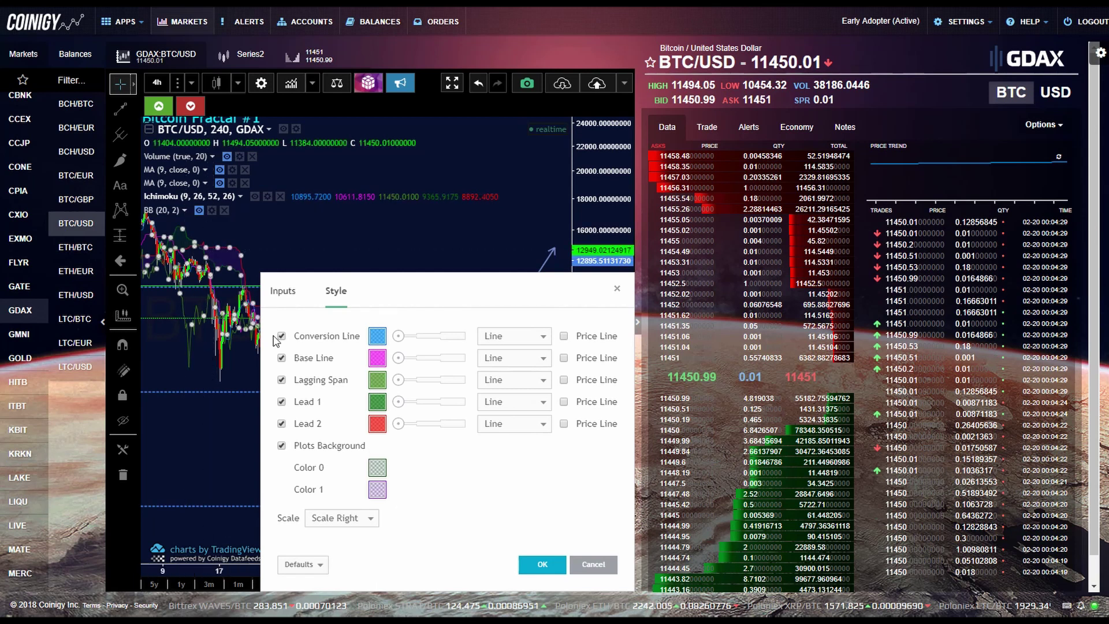
click(290, 295)
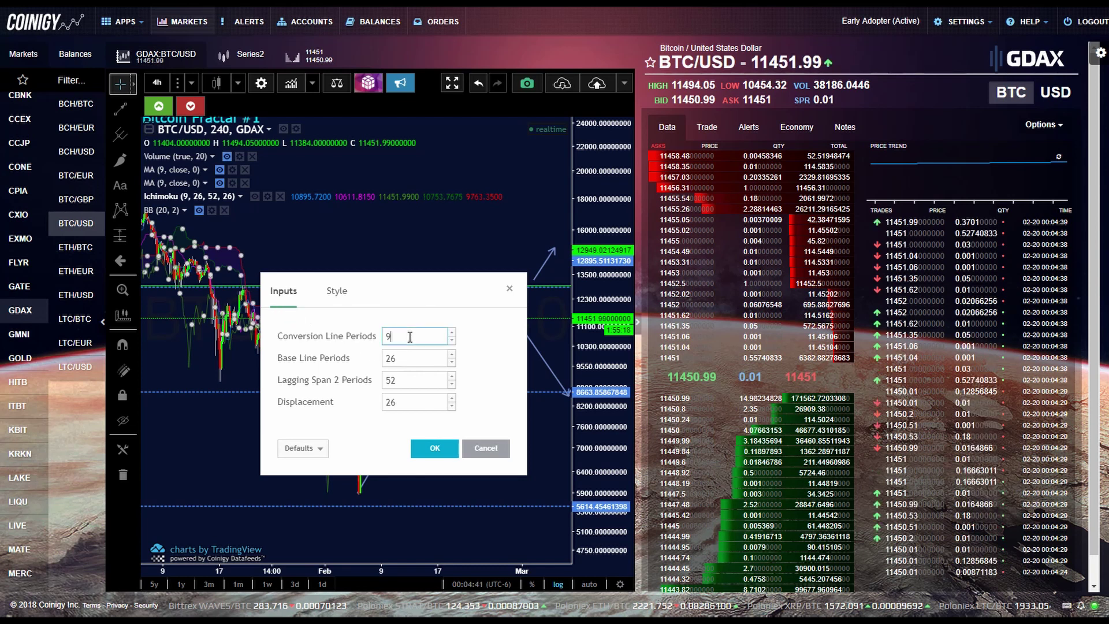
key(Return)
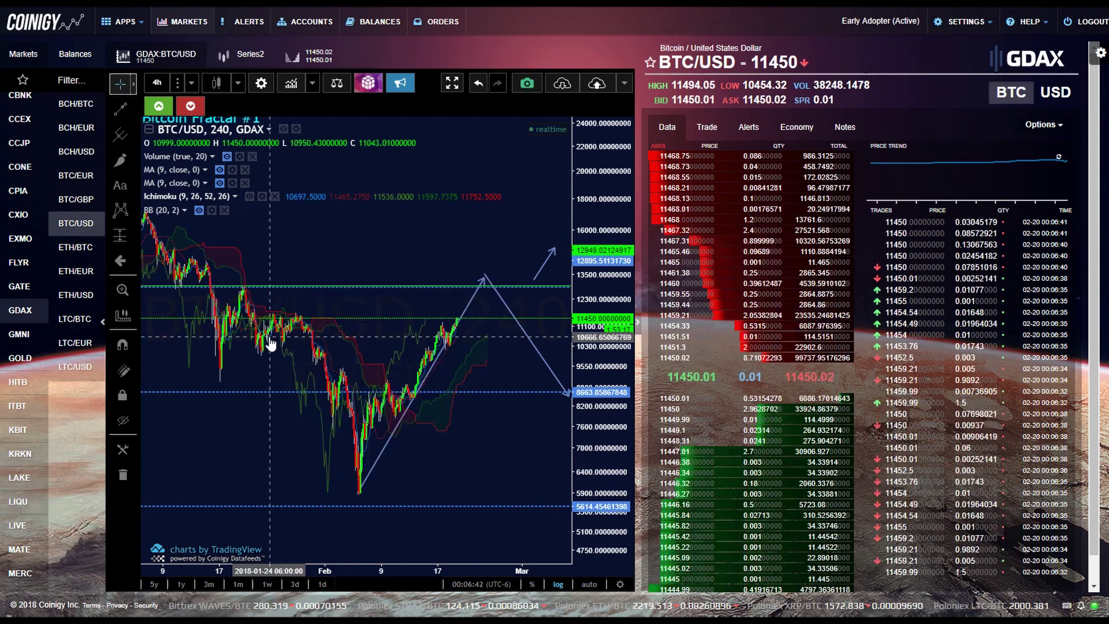
click(198, 210)
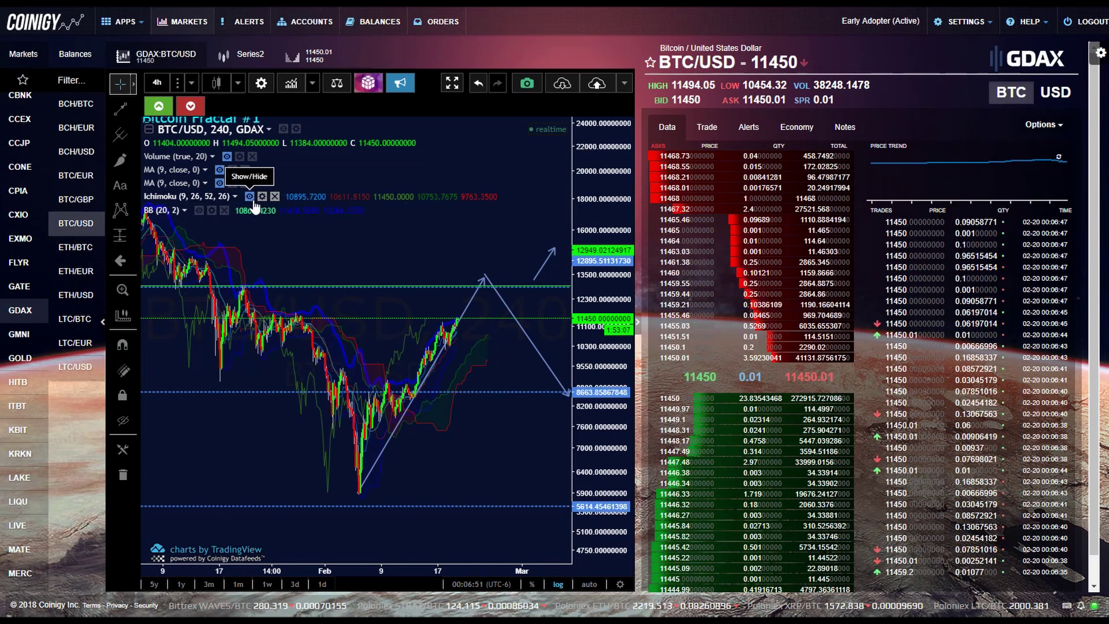
click(250, 197)
scroll(396, 267, down, 3)
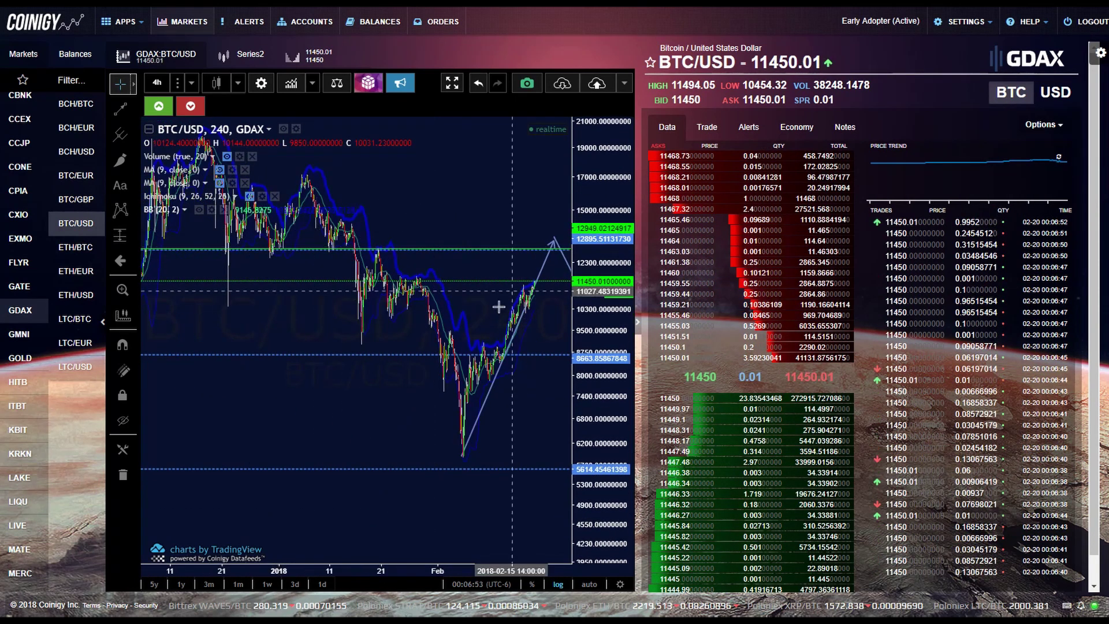
click(212, 211)
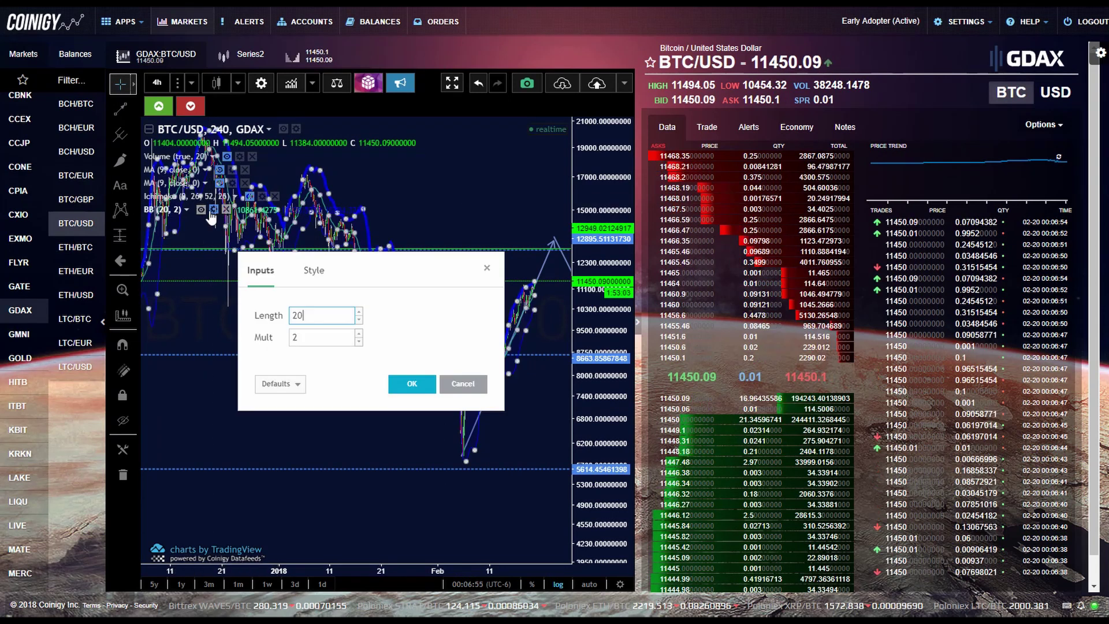
click(313, 270)
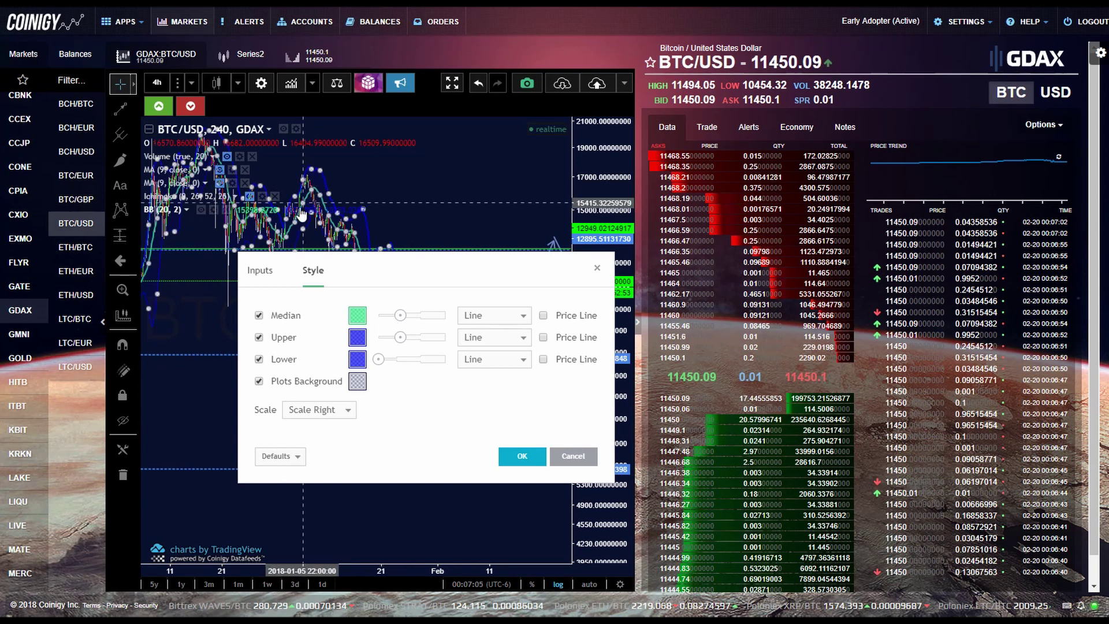
click(351, 212)
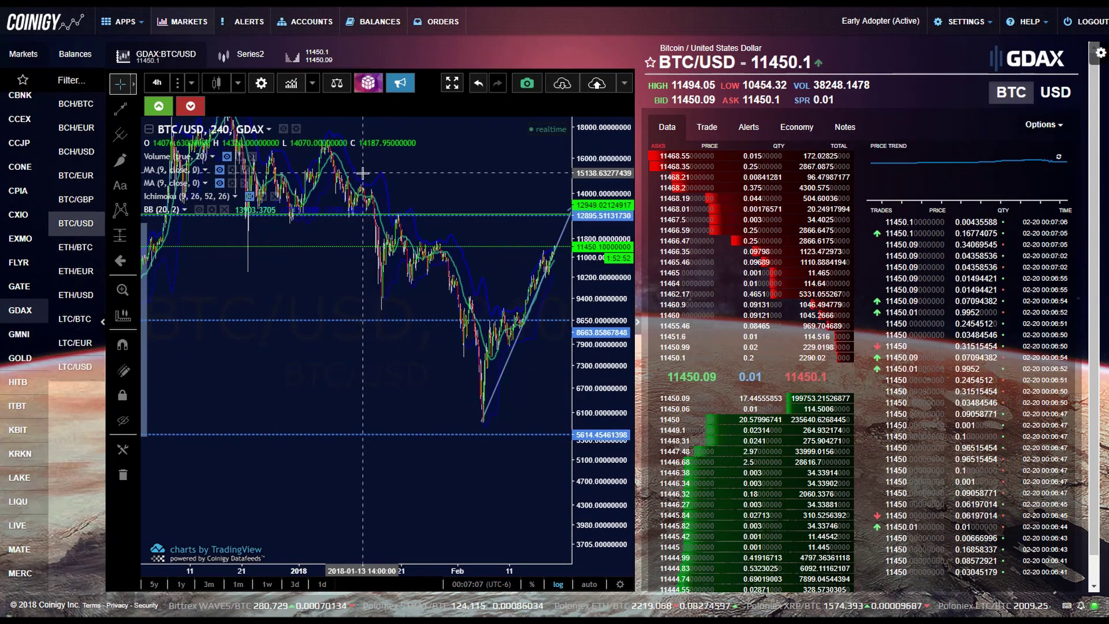
double_click(351, 188)
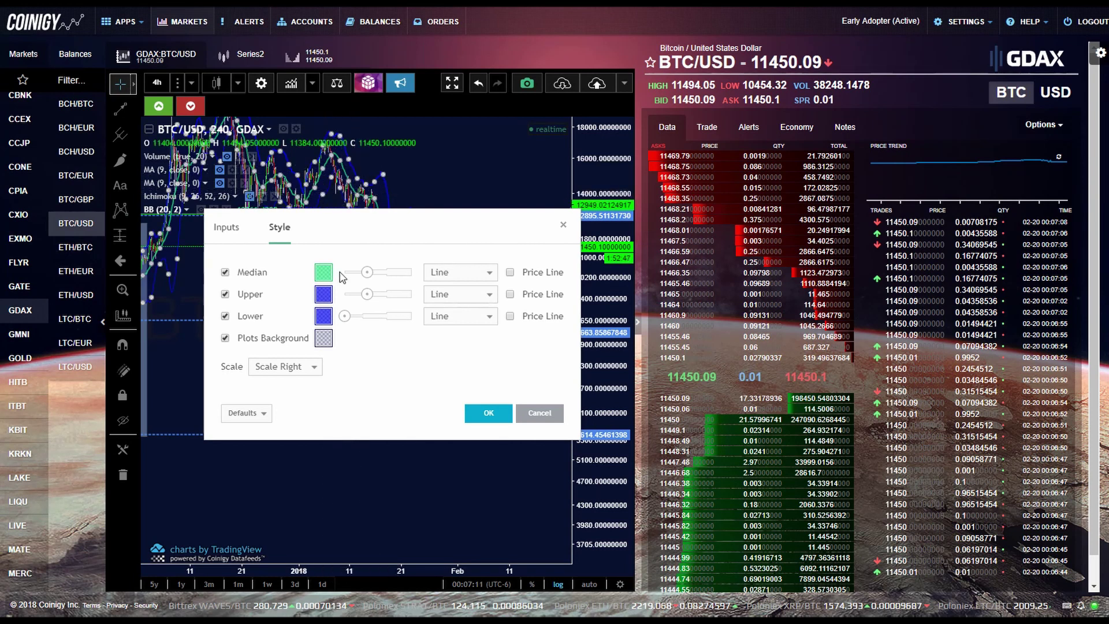
click(564, 225)
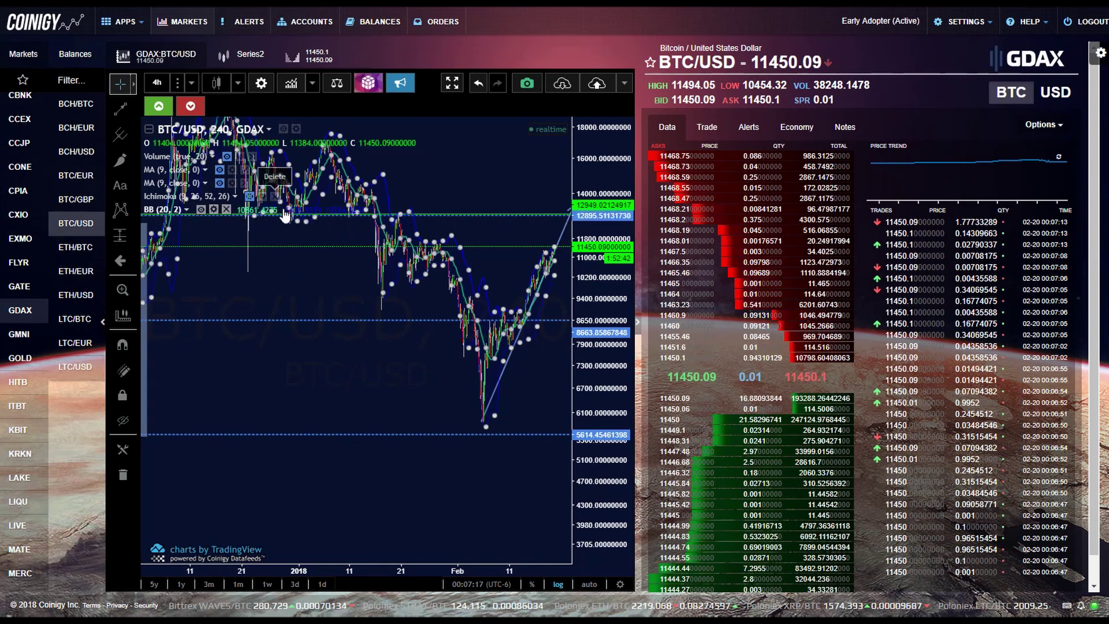
Open the Bollinger Bands (20, 2) settings, toggle the median line, and show the Median, Upper and Lower styles
double_click(379, 174)
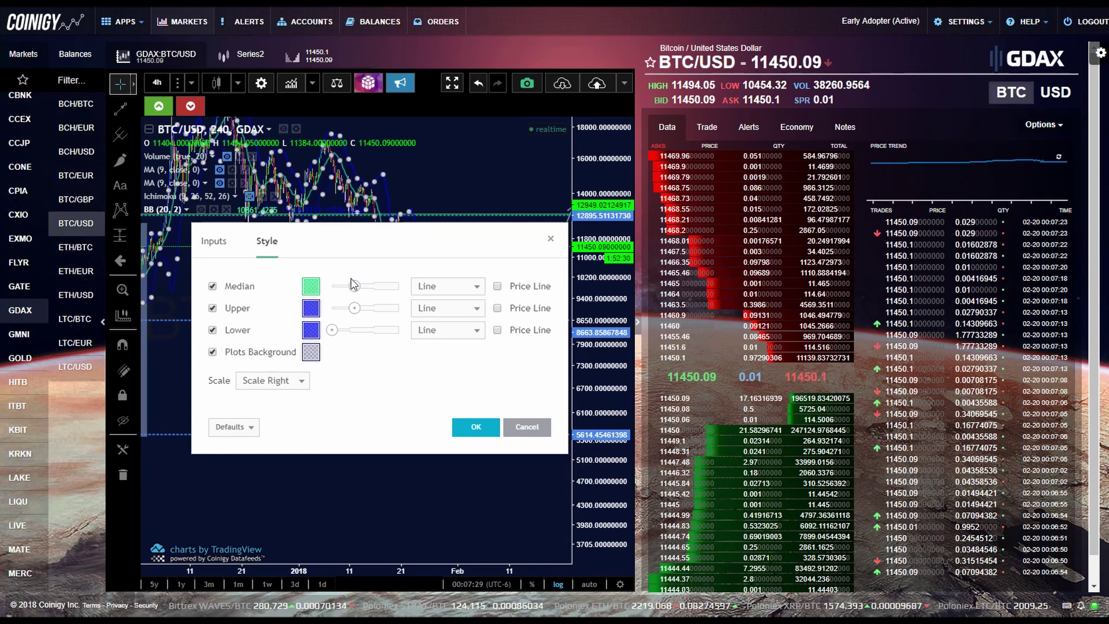
click(214, 286)
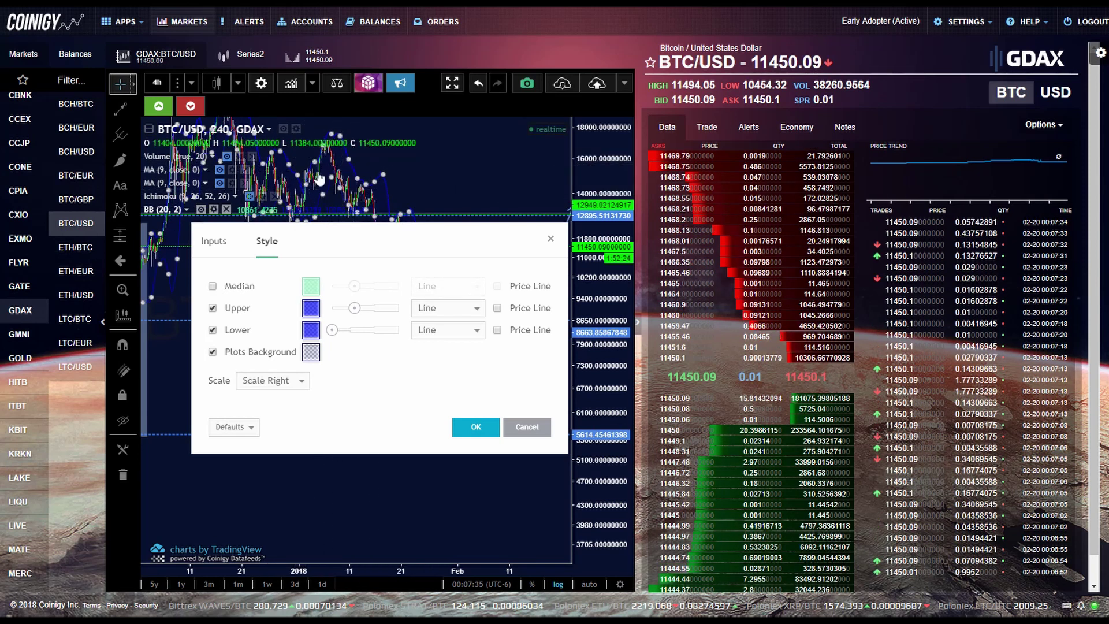
click(214, 243)
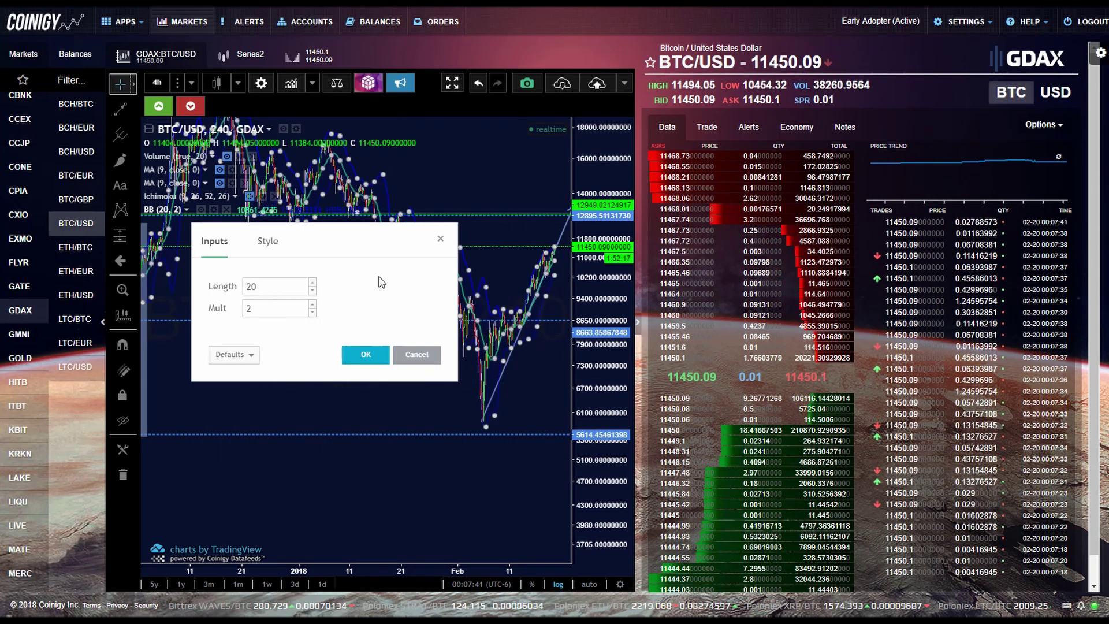
click(264, 245)
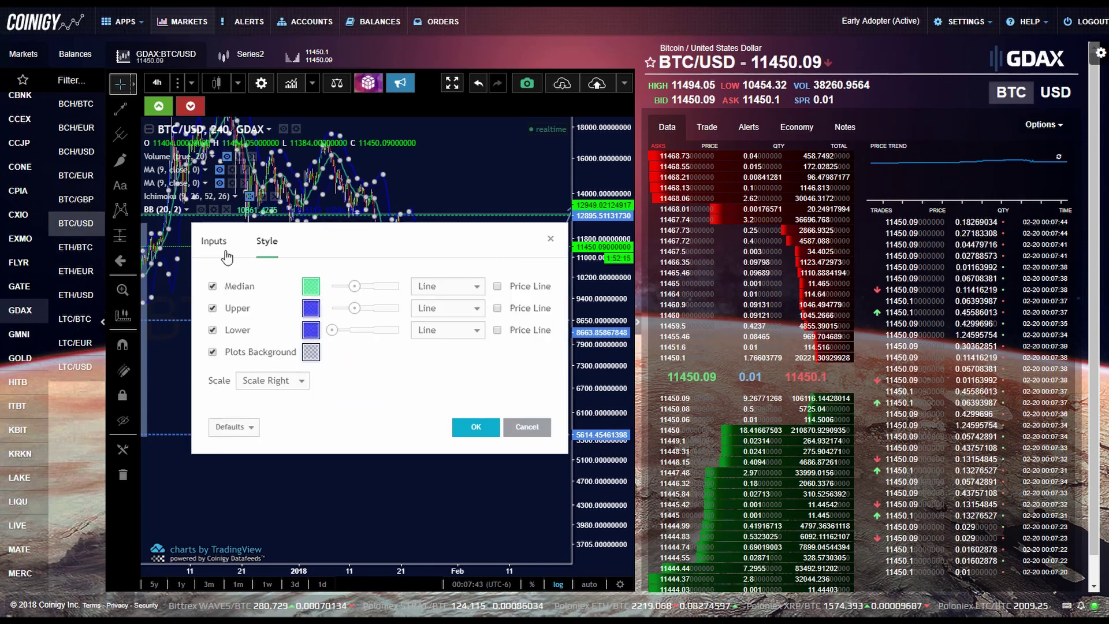
click(228, 252)
click(264, 245)
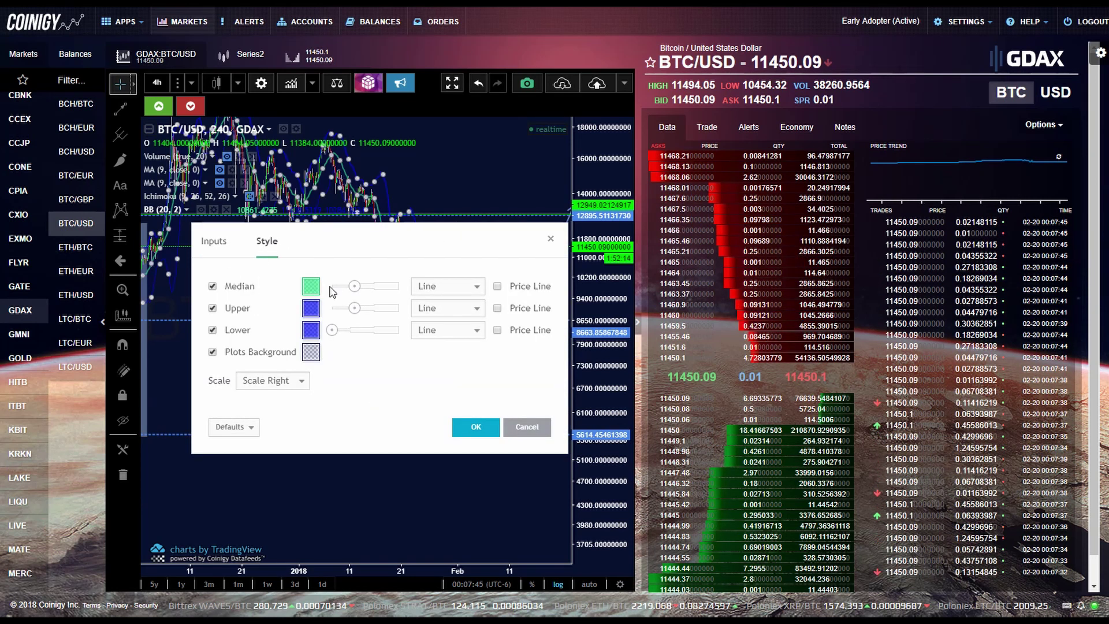
drag(357, 247, 305, 353)
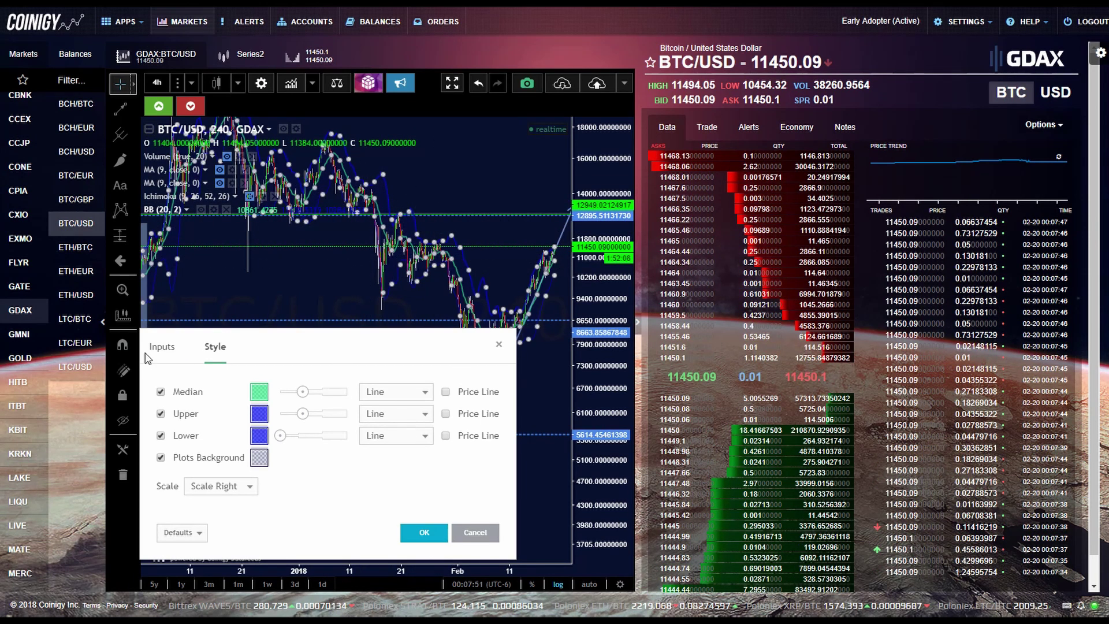
Close the Bollinger Bands settings unchanged and briefly open the 12949 horizontal line's properties
click(163, 347)
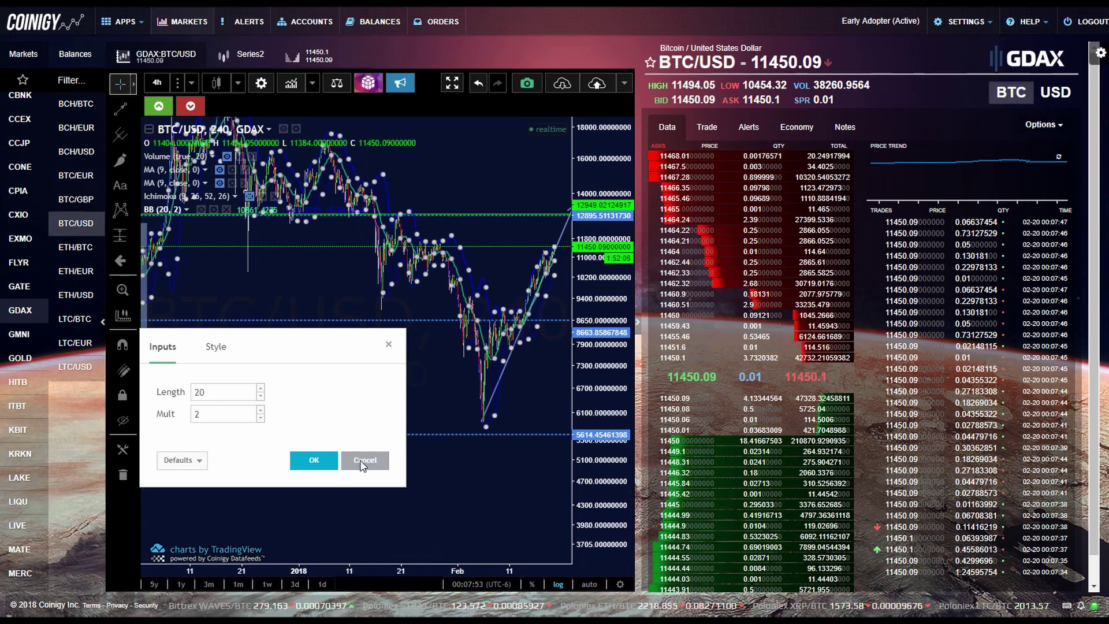
click(362, 461)
double_click(406, 214)
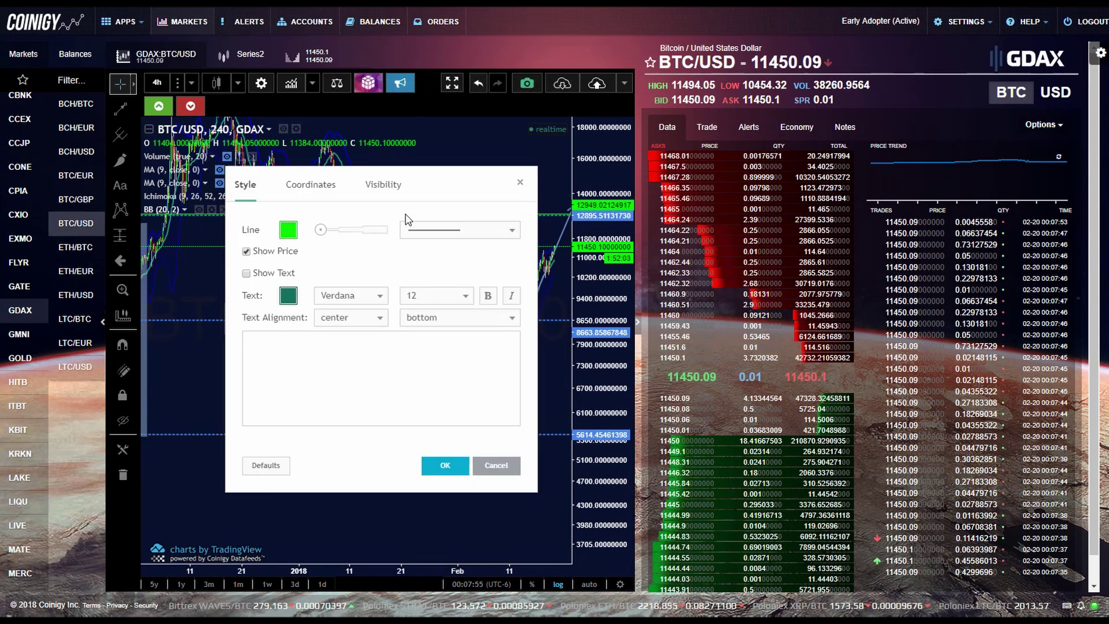
click(520, 183)
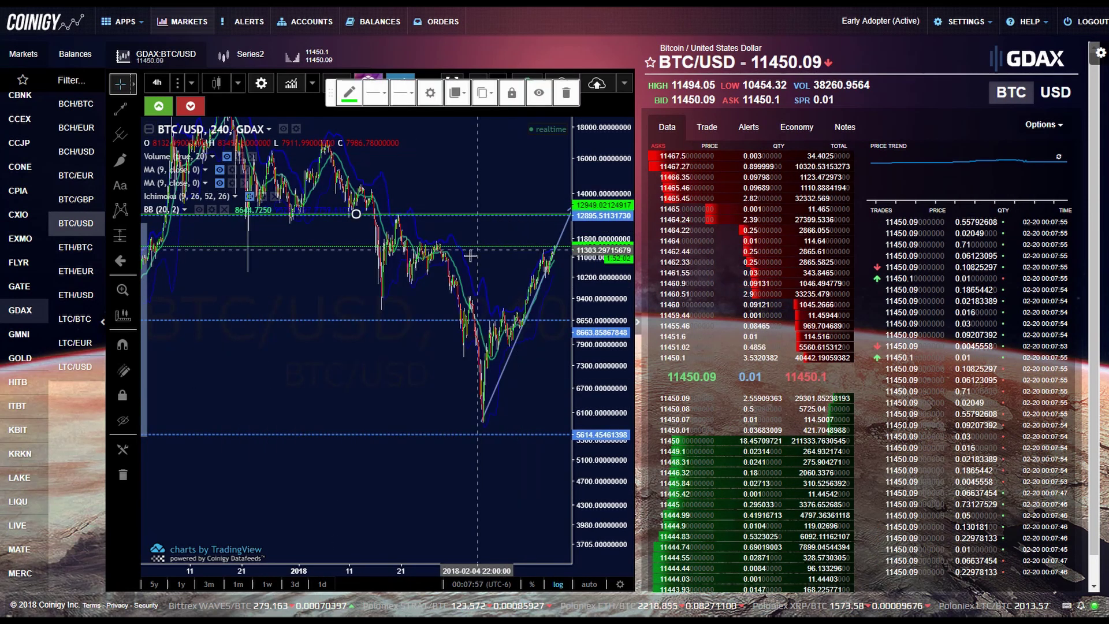
Set the Bollinger Bands' upper and lower line colours to cyan and apply
double_click(416, 234)
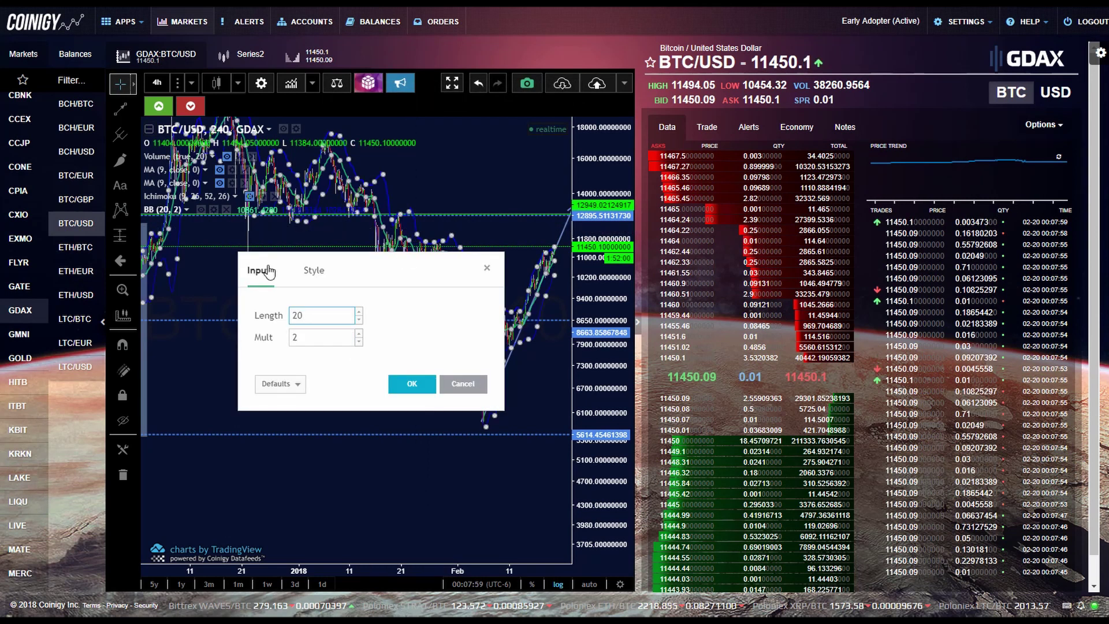
click(313, 270)
click(357, 339)
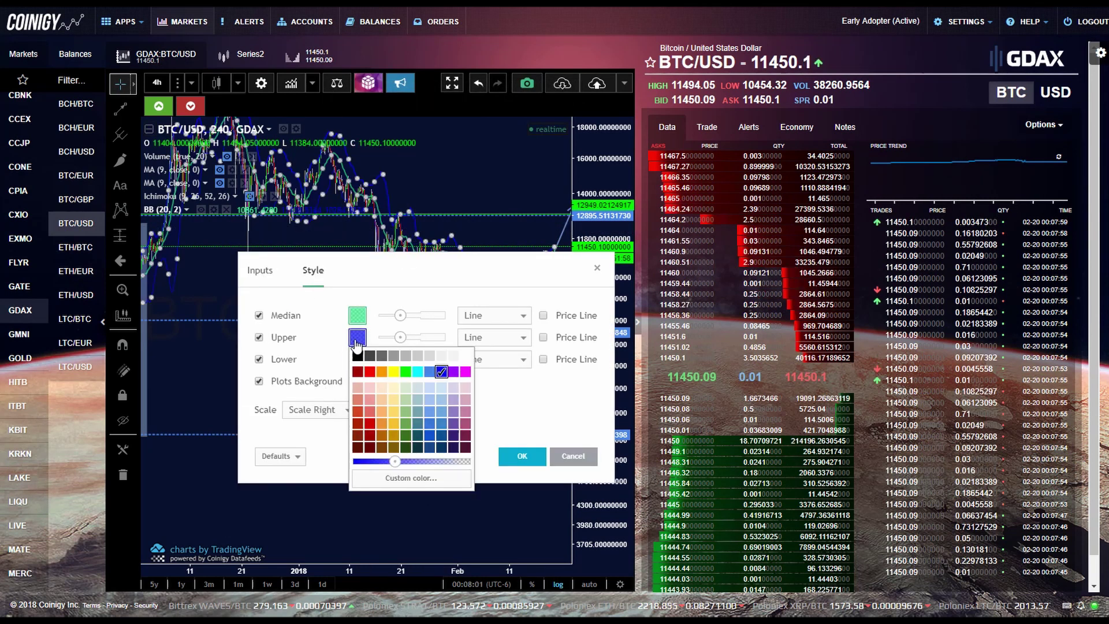
click(417, 371)
click(357, 360)
click(430, 401)
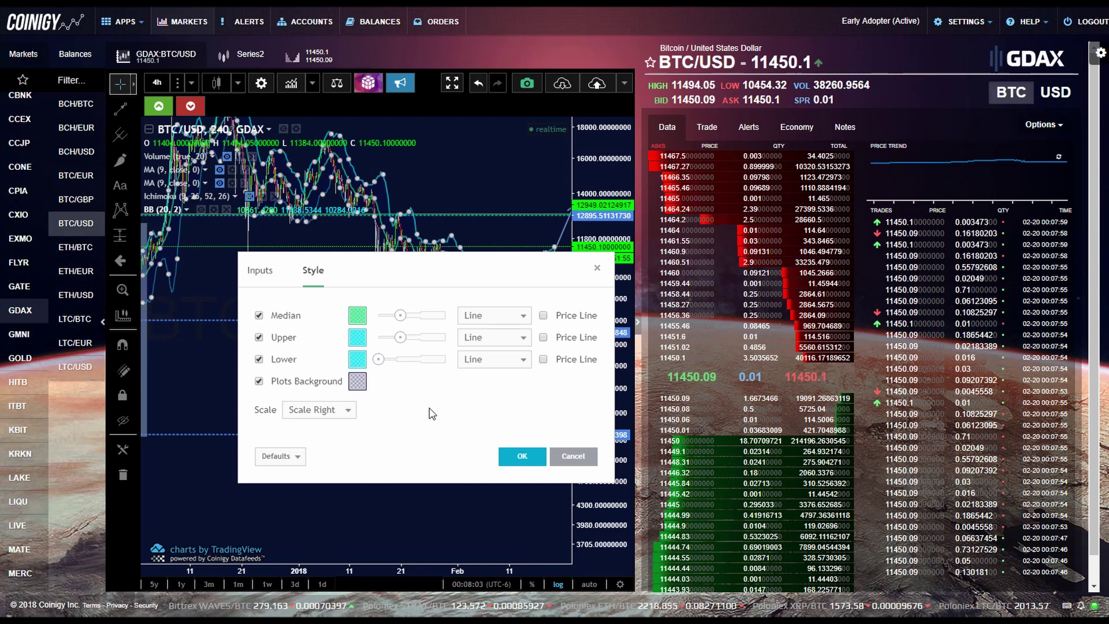
click(511, 457)
scroll(516, 465, up, 3)
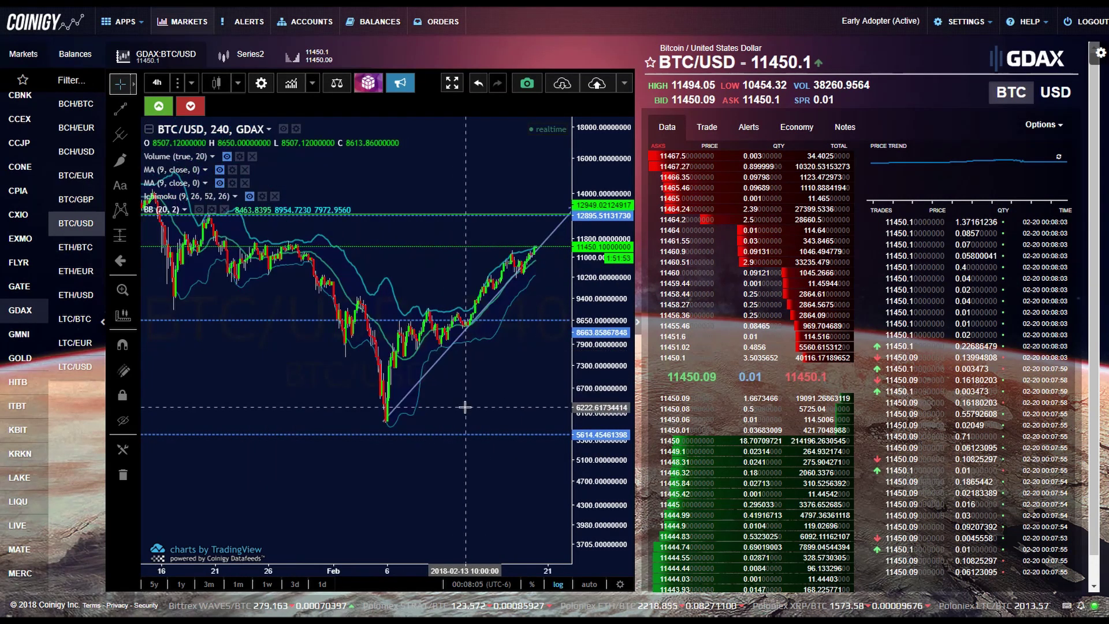
Zoom and pan the time axis to frame the January to mid-February 2018 candles
scroll(536, 393, left, 5)
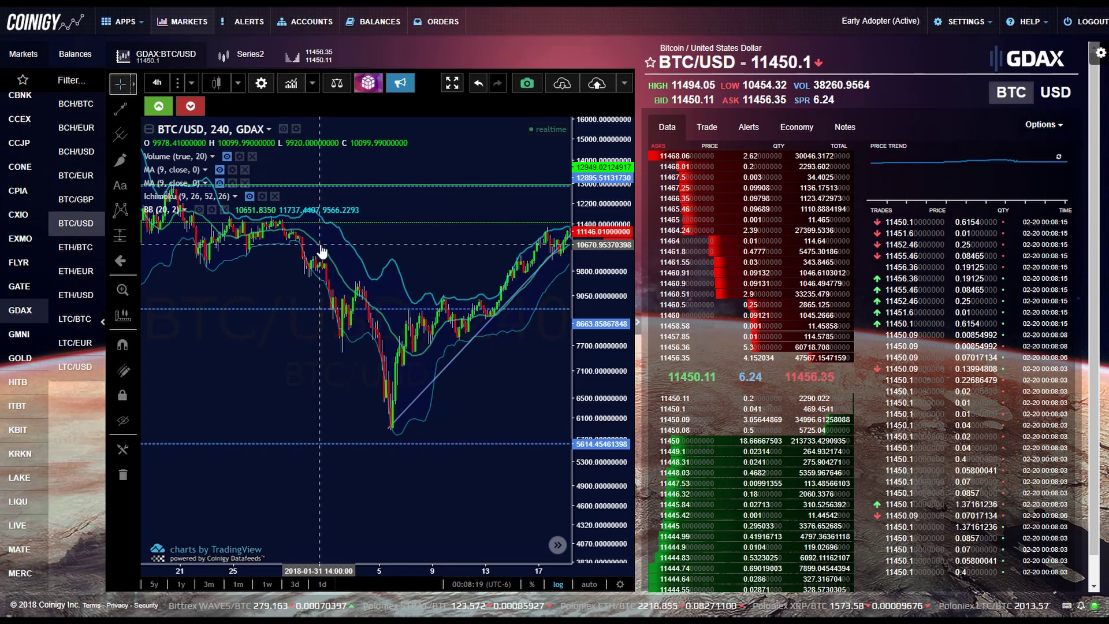
scroll(293, 317, down, 2)
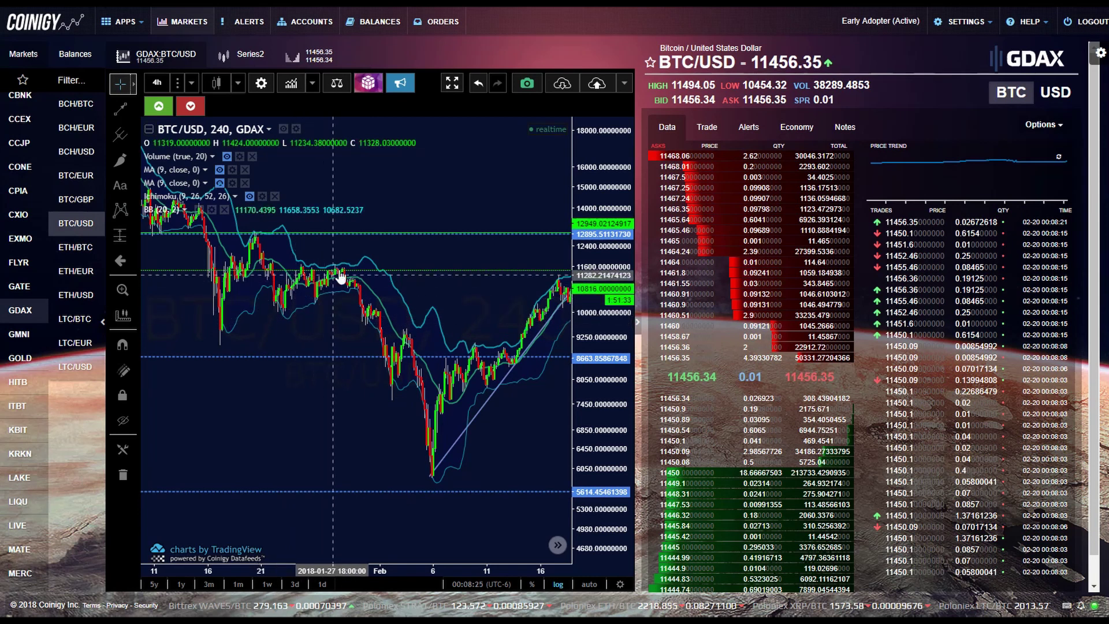
scroll(363, 344, down, 2)
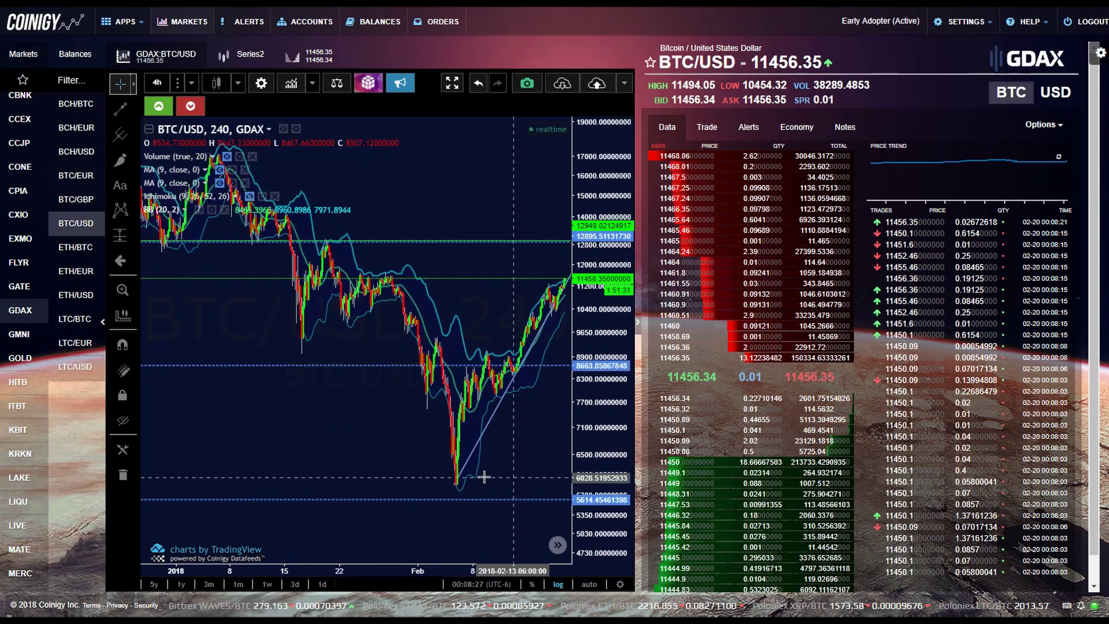
Pan and zoom out until the September-to-March range shows the full 2013 Bitcoin Fractal overlay
drag(484, 477, 463, 361)
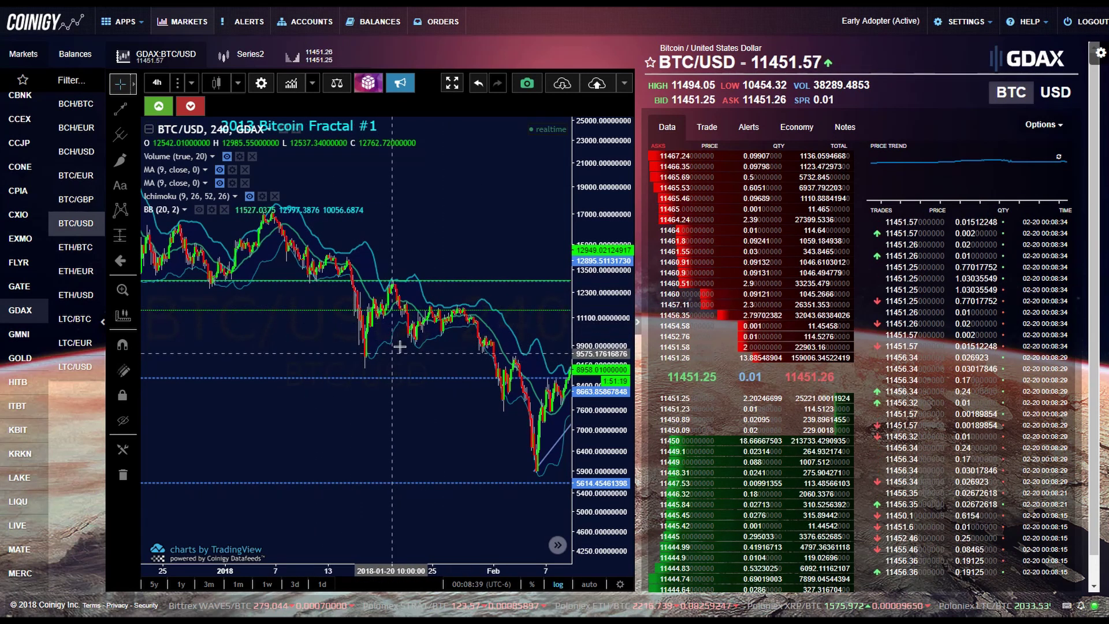
drag(471, 334, 440, 327)
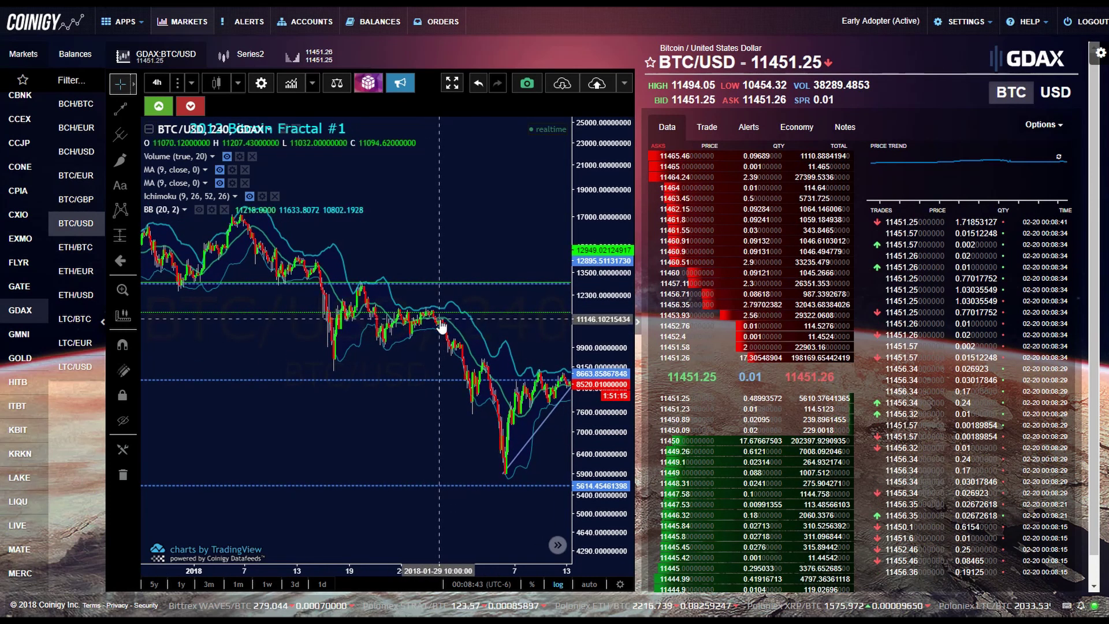
scroll(464, 334, down, 2)
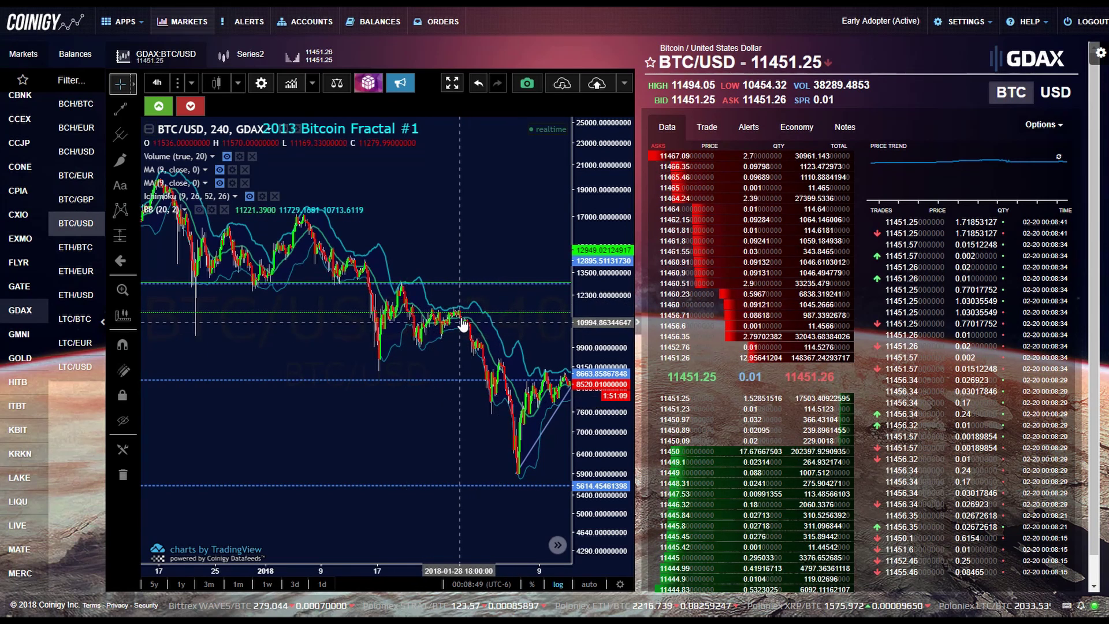
drag(460, 320, 408, 328)
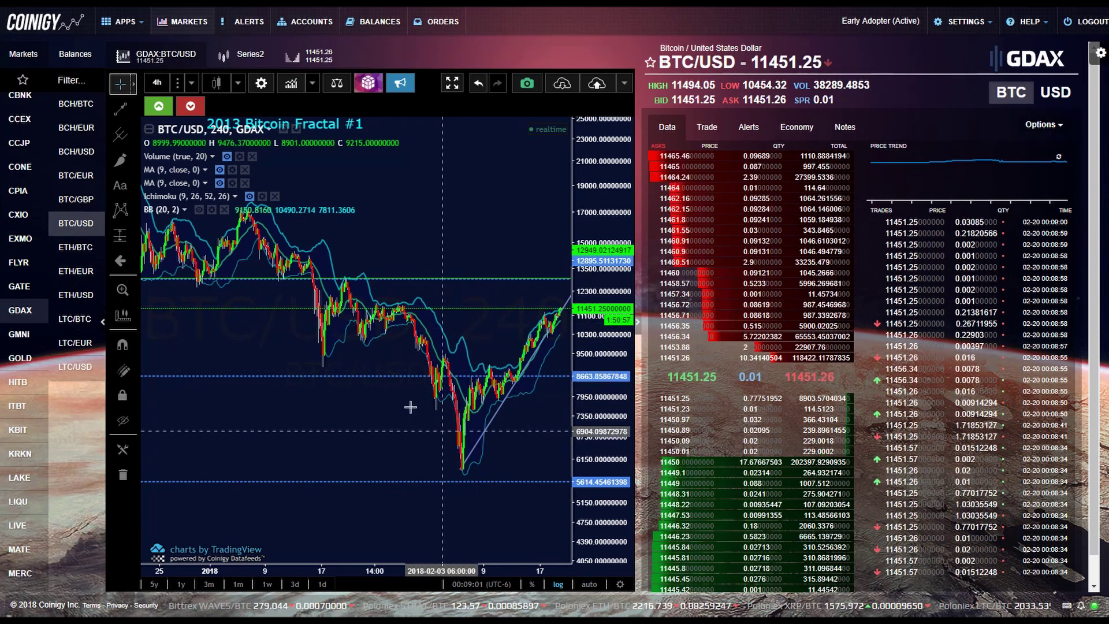
scroll(387, 384, down, 3)
scroll(387, 384, up, 4)
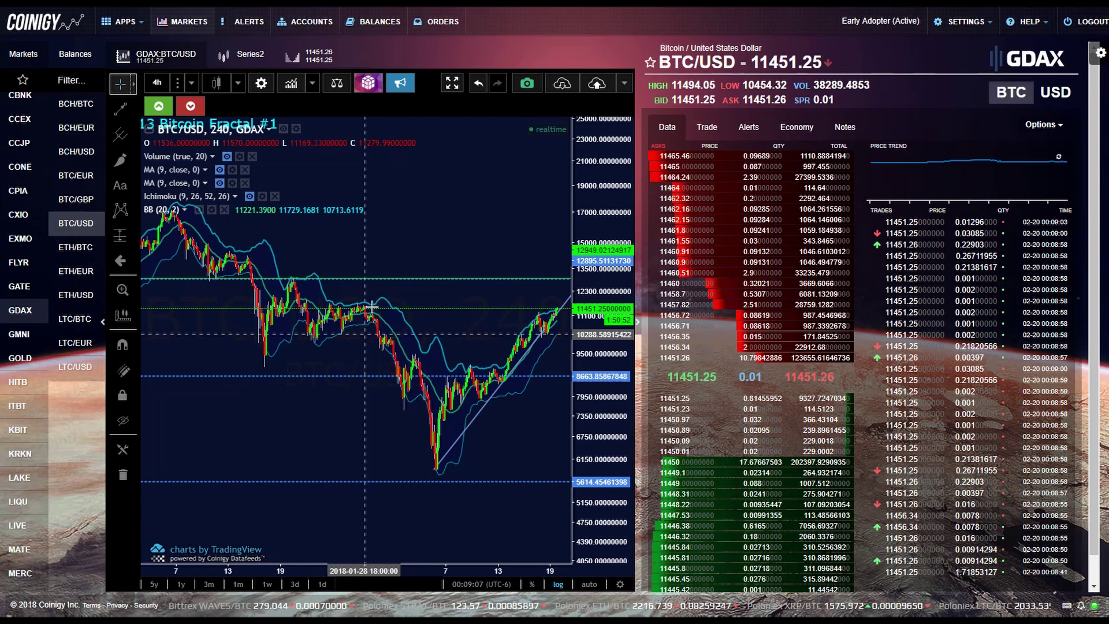
scroll(393, 399, down, 3)
scroll(395, 412, down, 3)
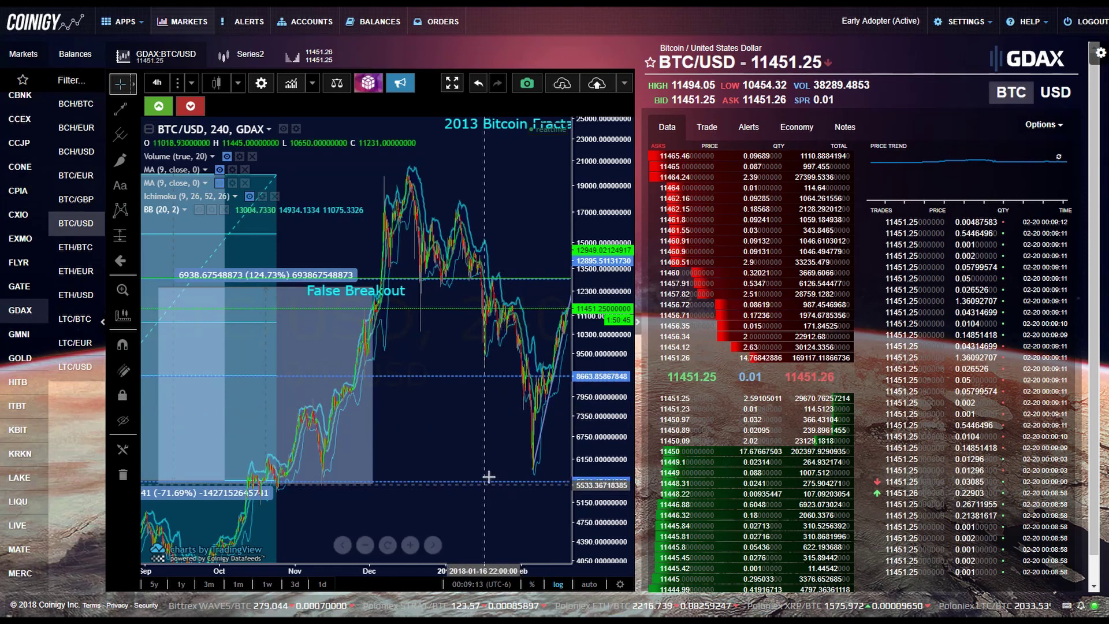
scroll(494, 457, up, 2)
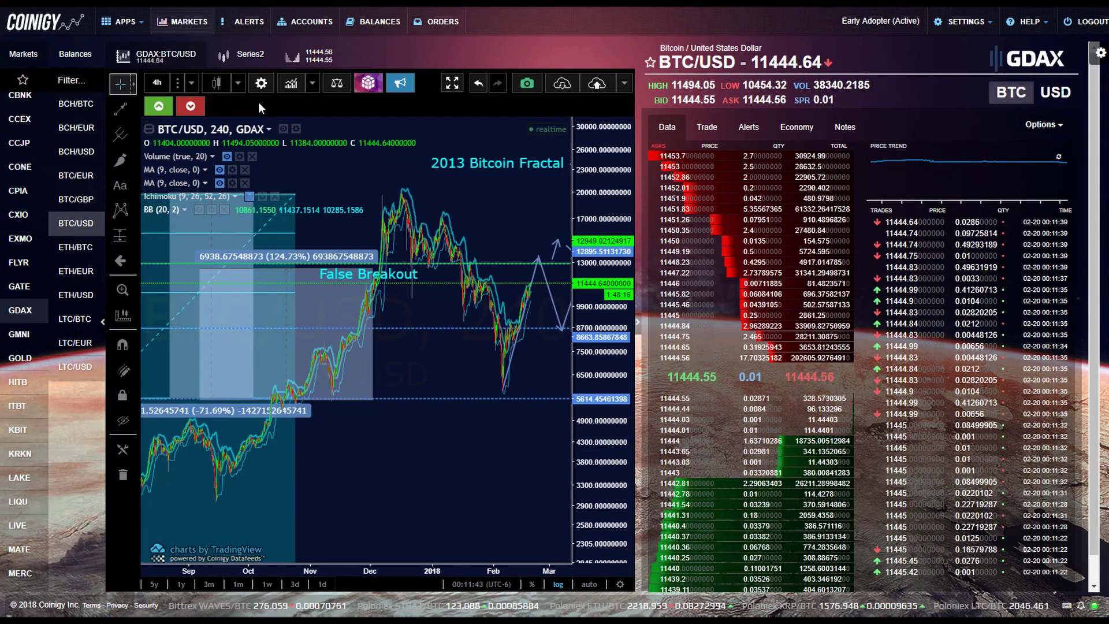
Add Relative Strength Index and MACD panes by searching 'rsi' and 'macd' in the indicator list
click(290, 88)
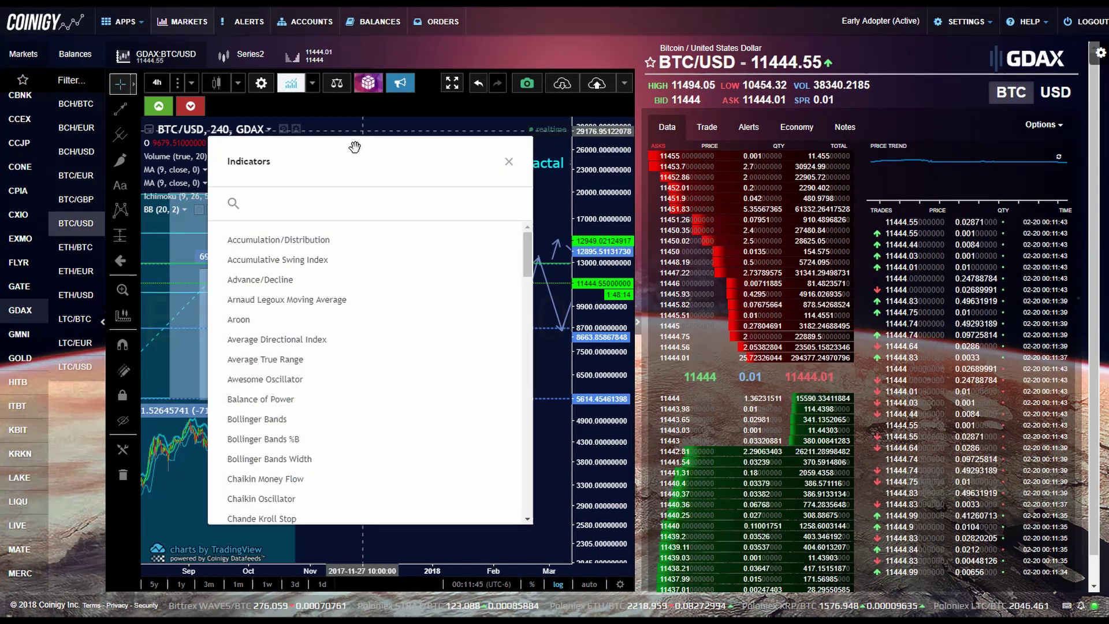
text(rs)
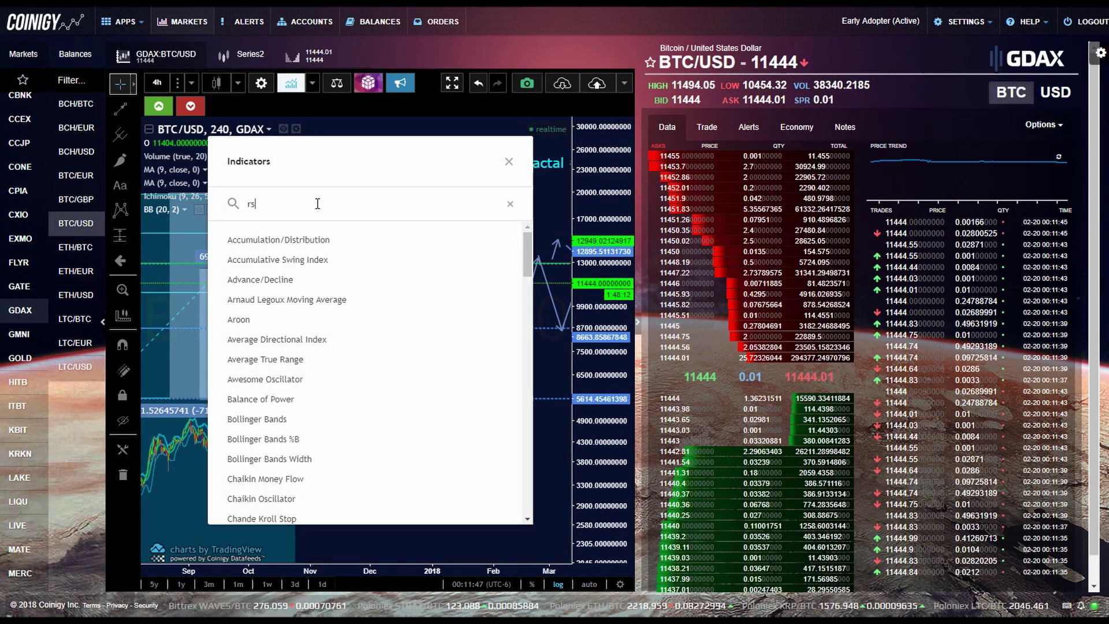
text(i)
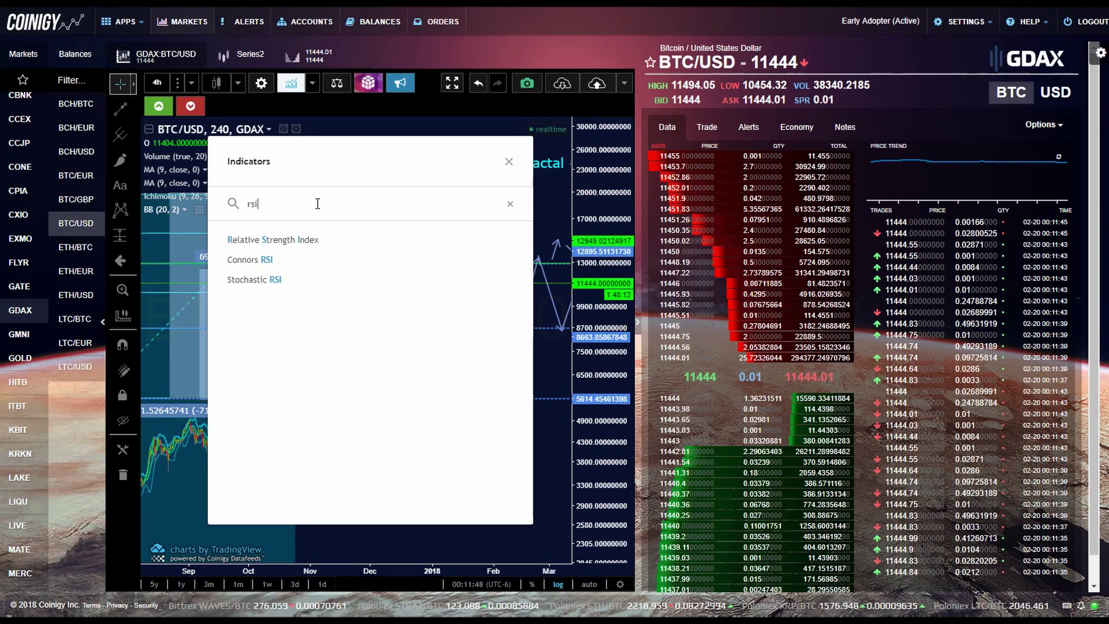
click(254, 248)
text(macd)
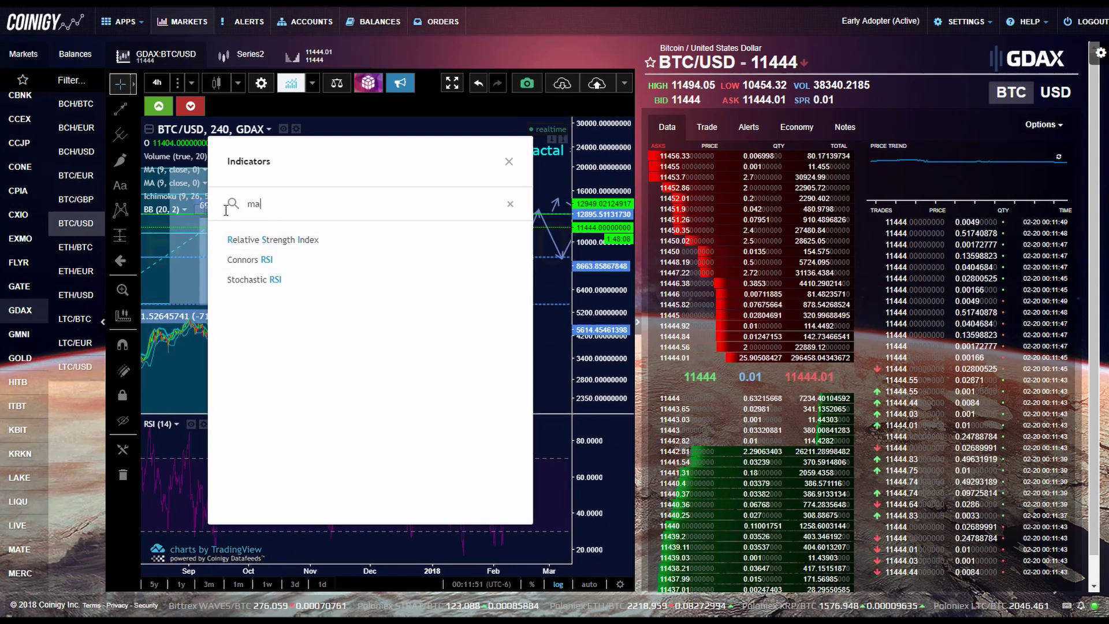
click(254, 247)
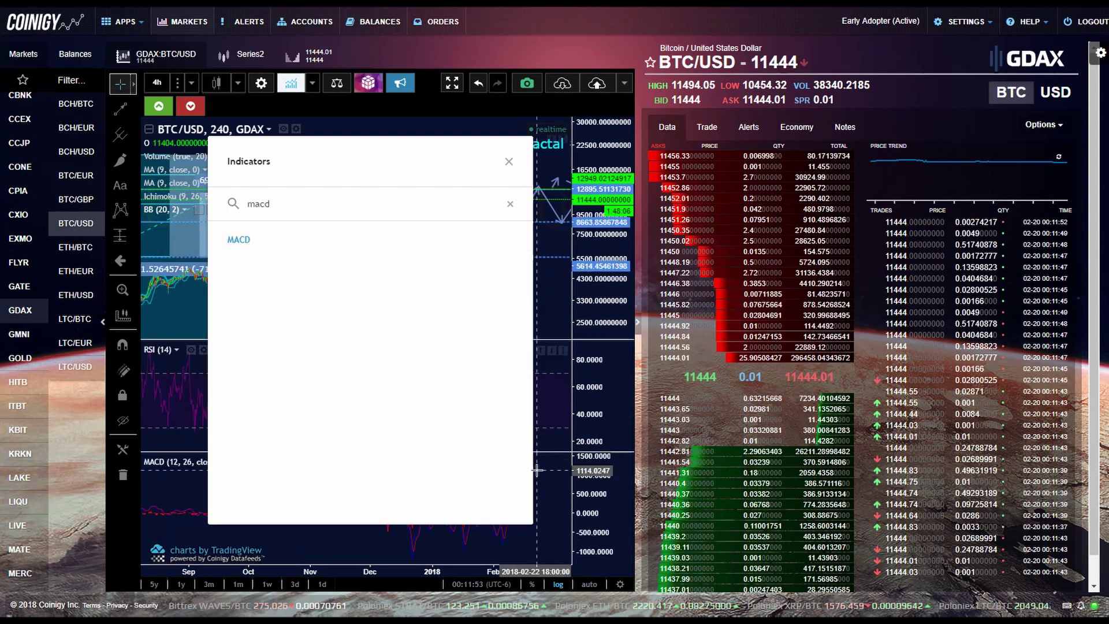
click(509, 161)
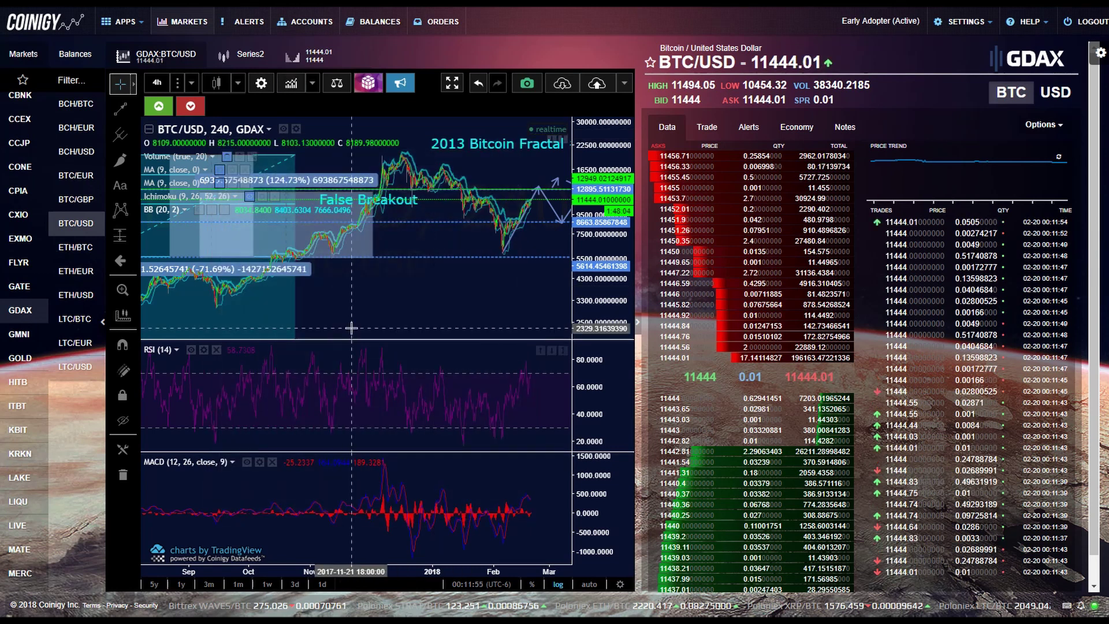
Toggle the RSI line off and on, then stretch the price scale to enlarge the candles
scroll(497, 483, up, 3)
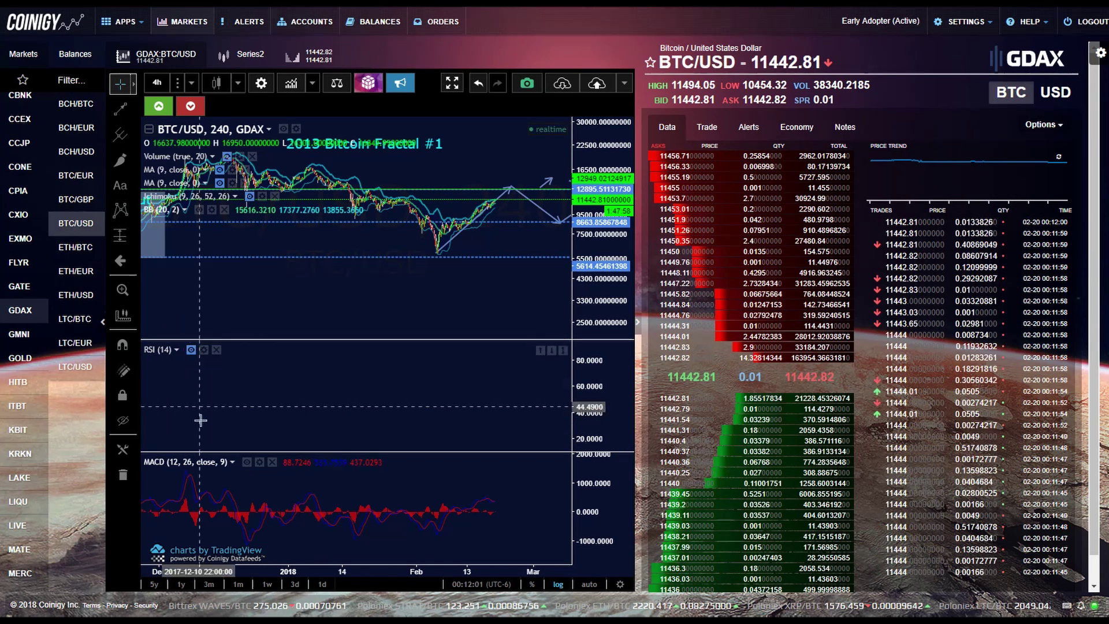
click(191, 351)
click(191, 351)
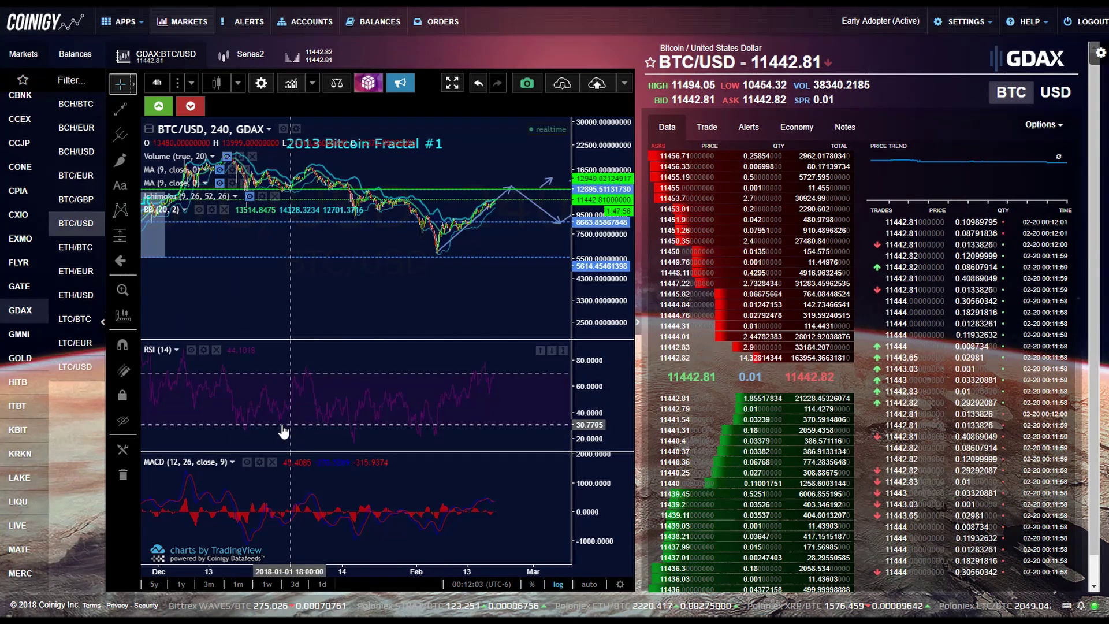
drag(614, 315, 616, 292)
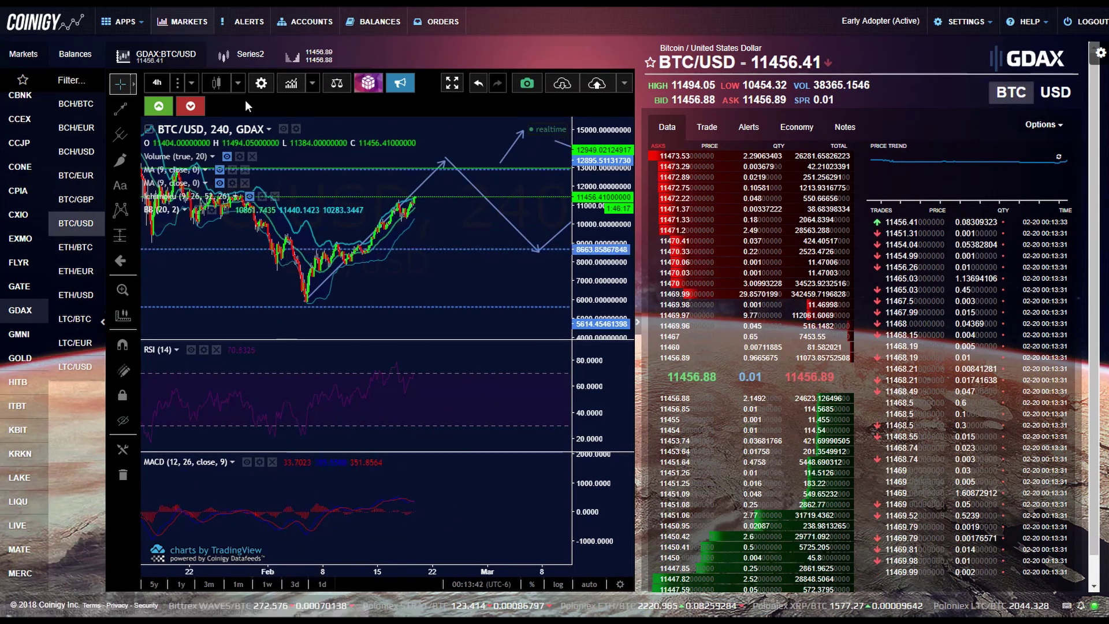
click(336, 85)
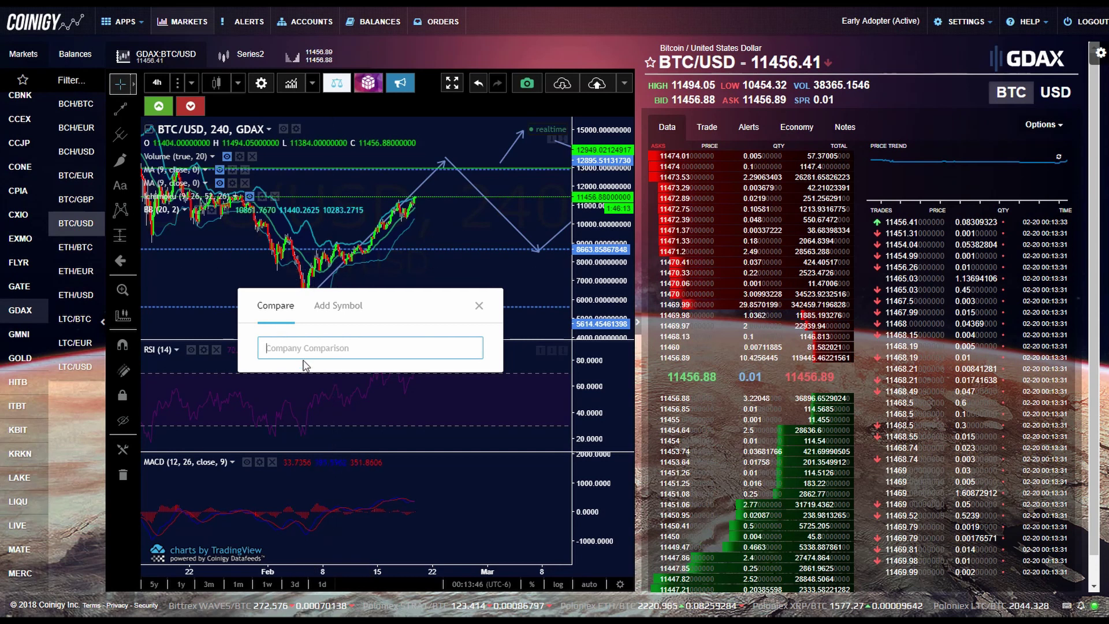
scroll(293, 260, down, 3)
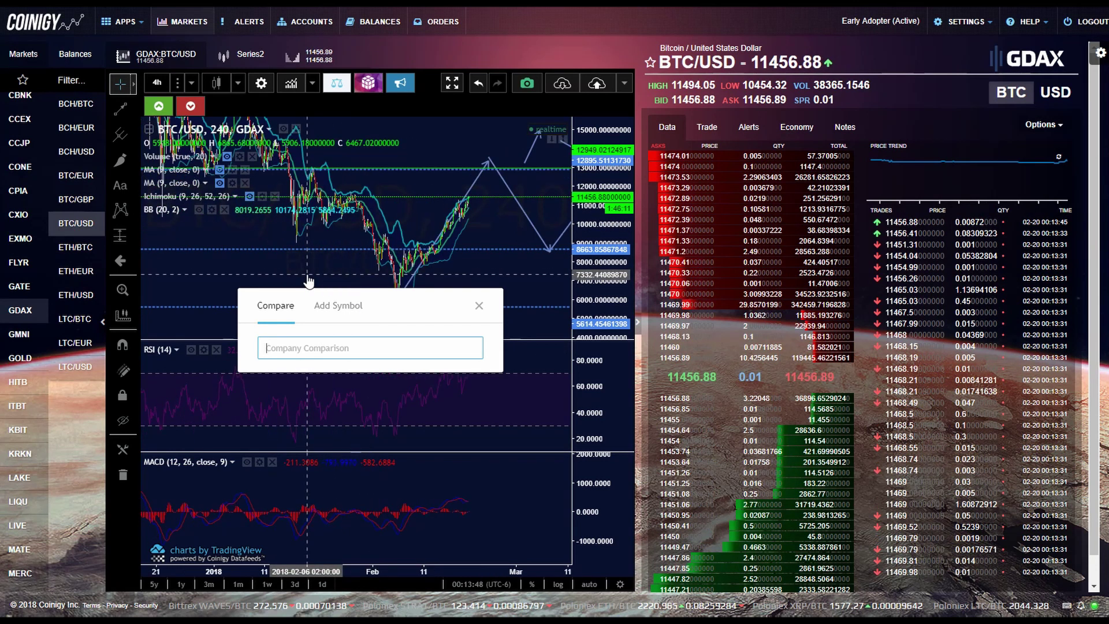
scroll(293, 260, down, 2)
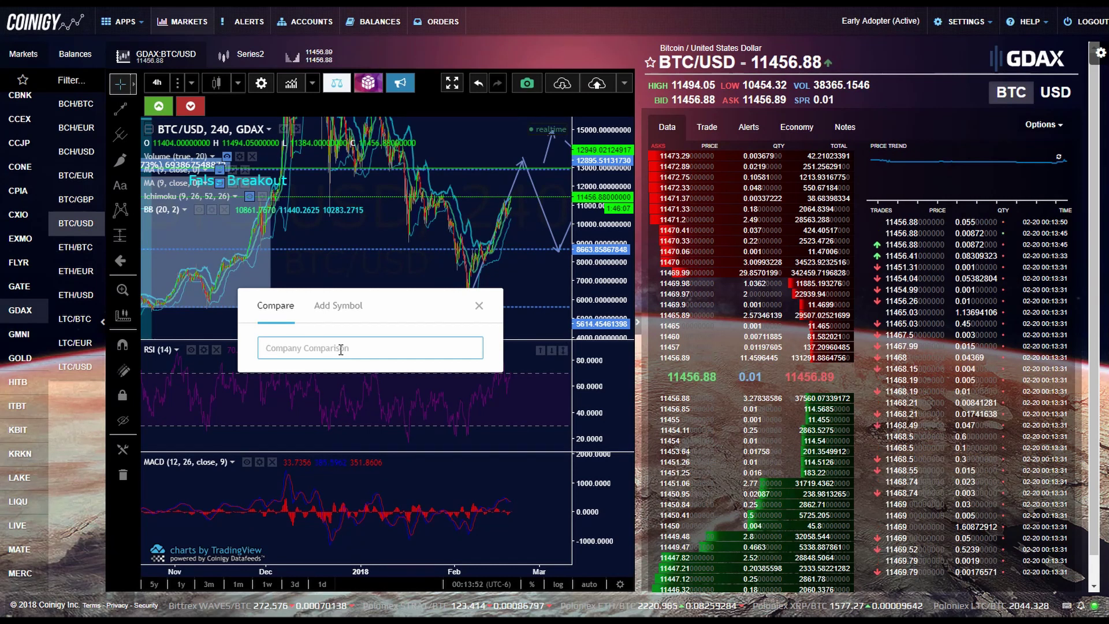
text(STRAT)
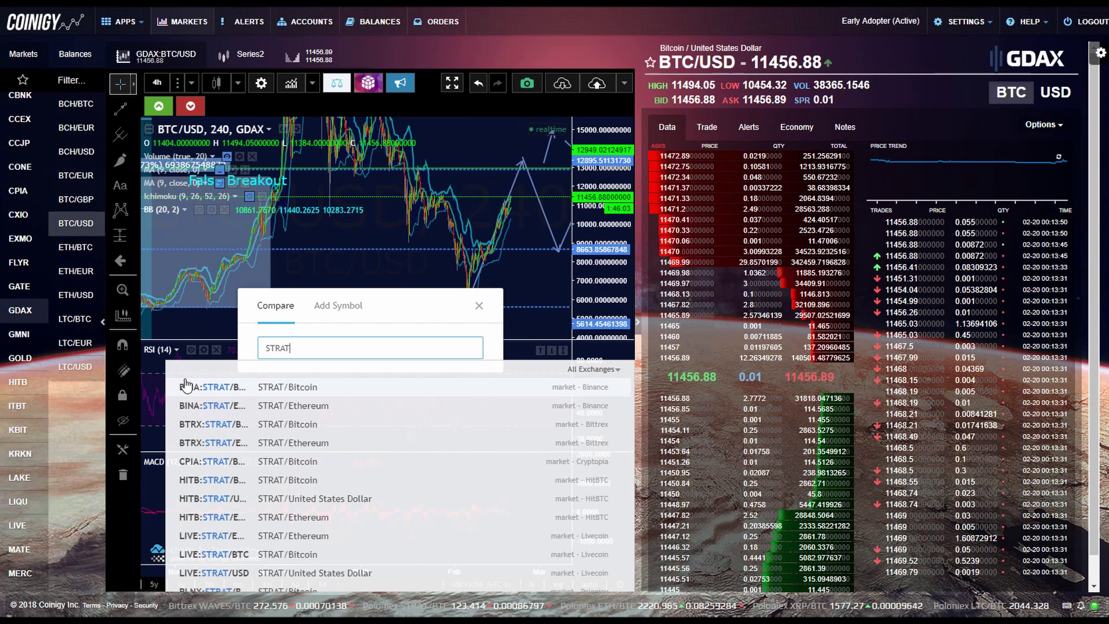
click(267, 394)
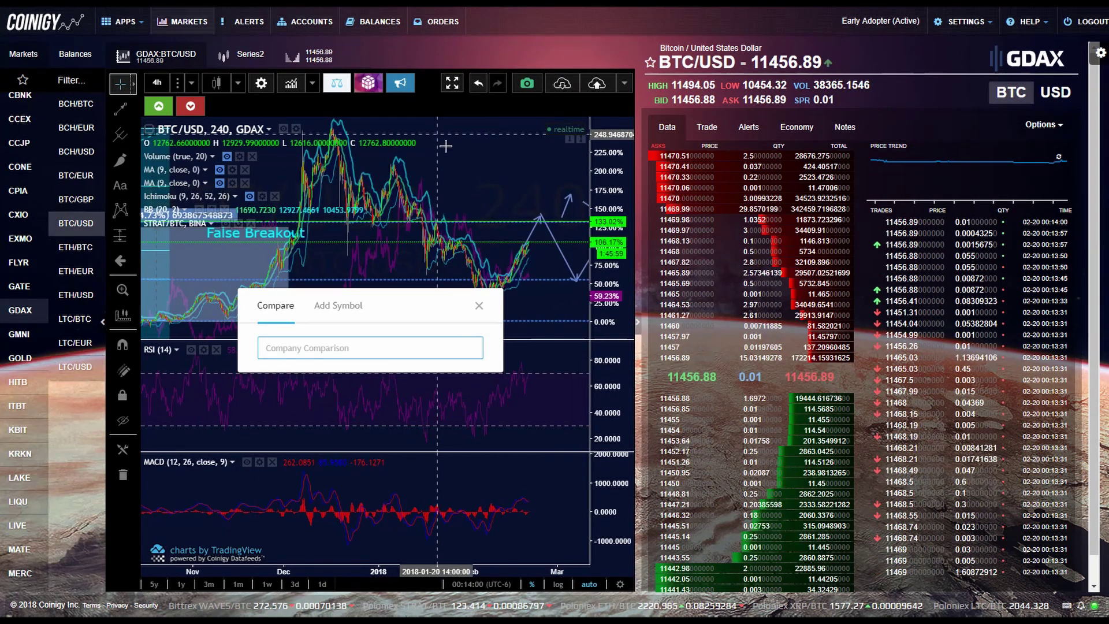
click(479, 306)
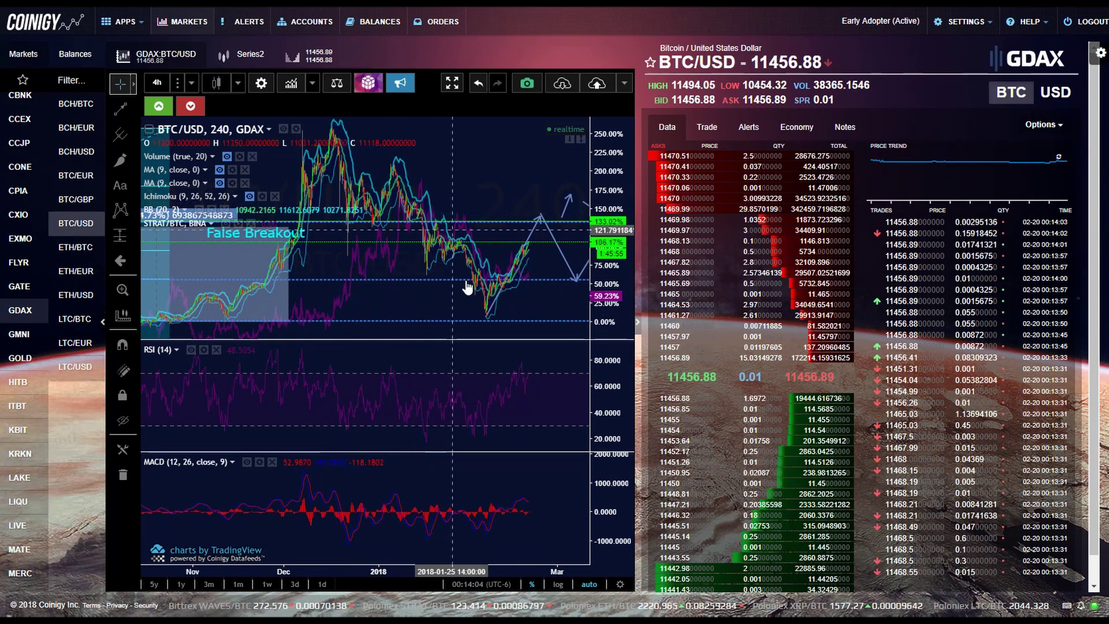
drag(329, 317, 354, 269)
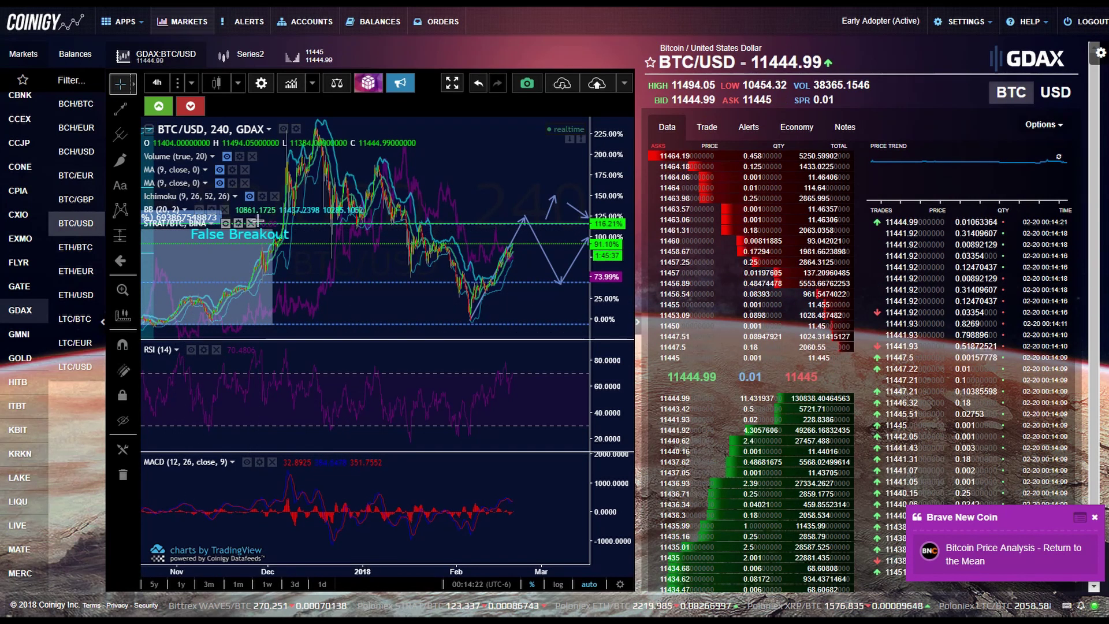
click(250, 224)
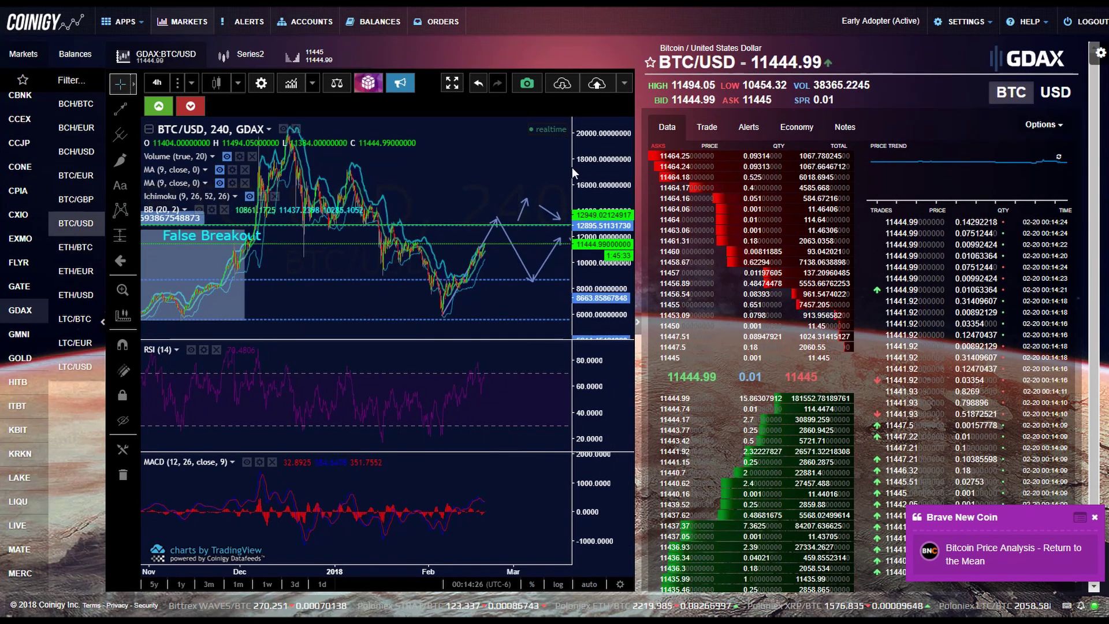
click(366, 85)
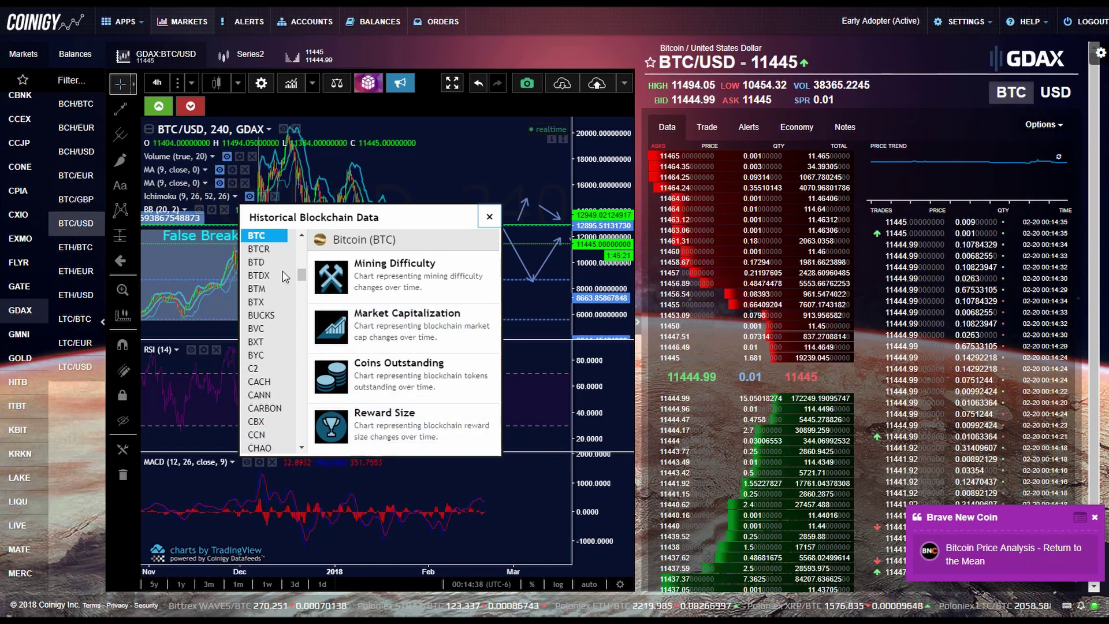
scroll(284, 277, down, 10)
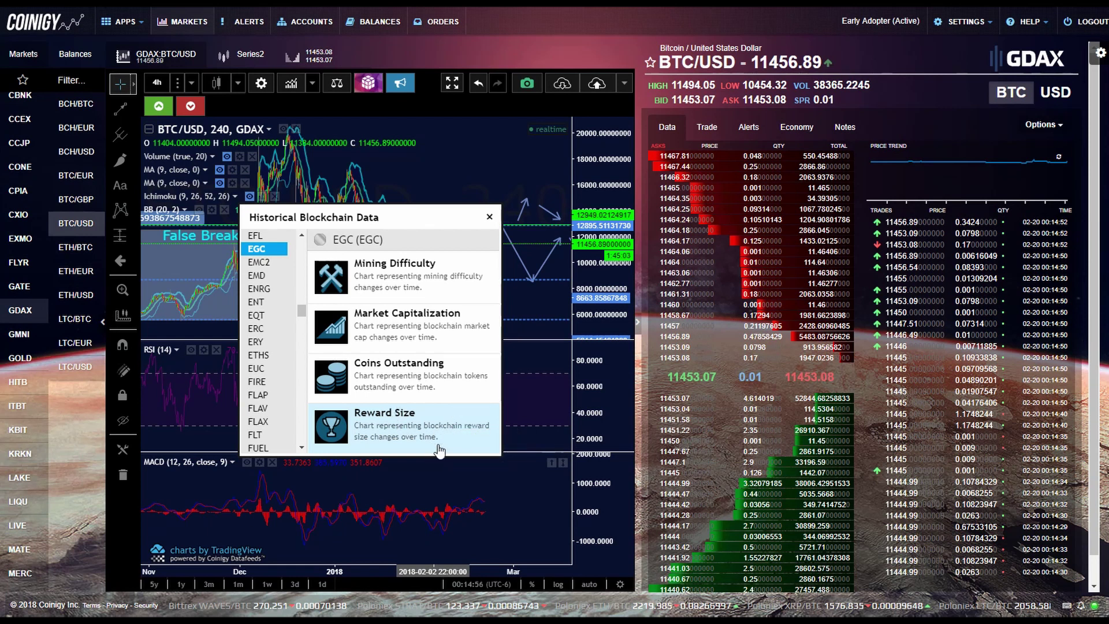
click(490, 217)
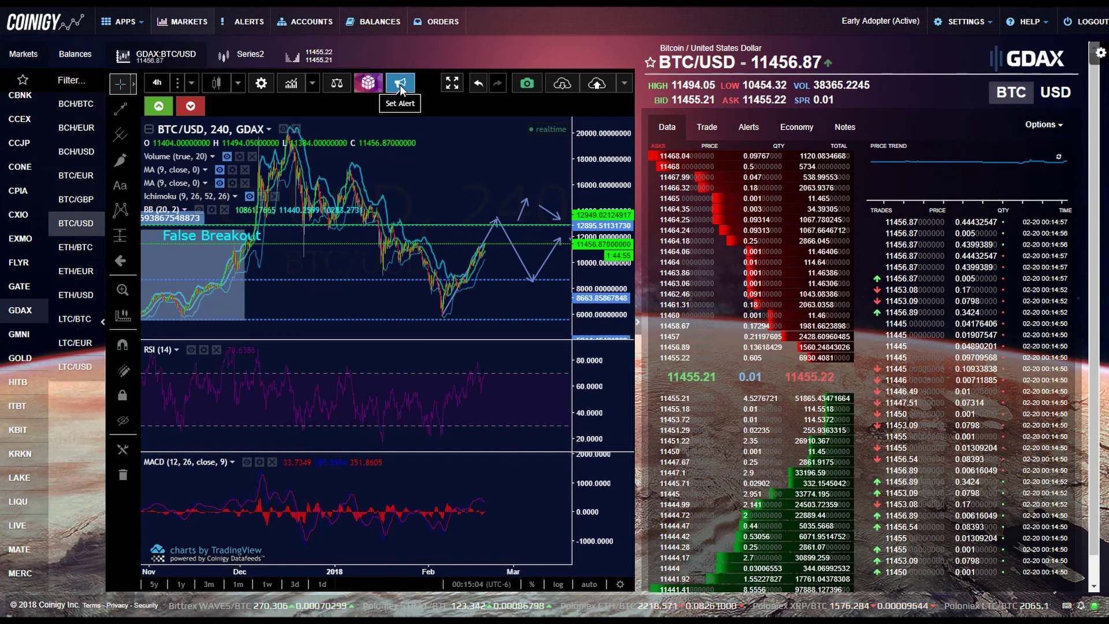
Zoom the chart in on February's latest candles approaching the fractal projection arrows
scroll(453, 178, up, 5)
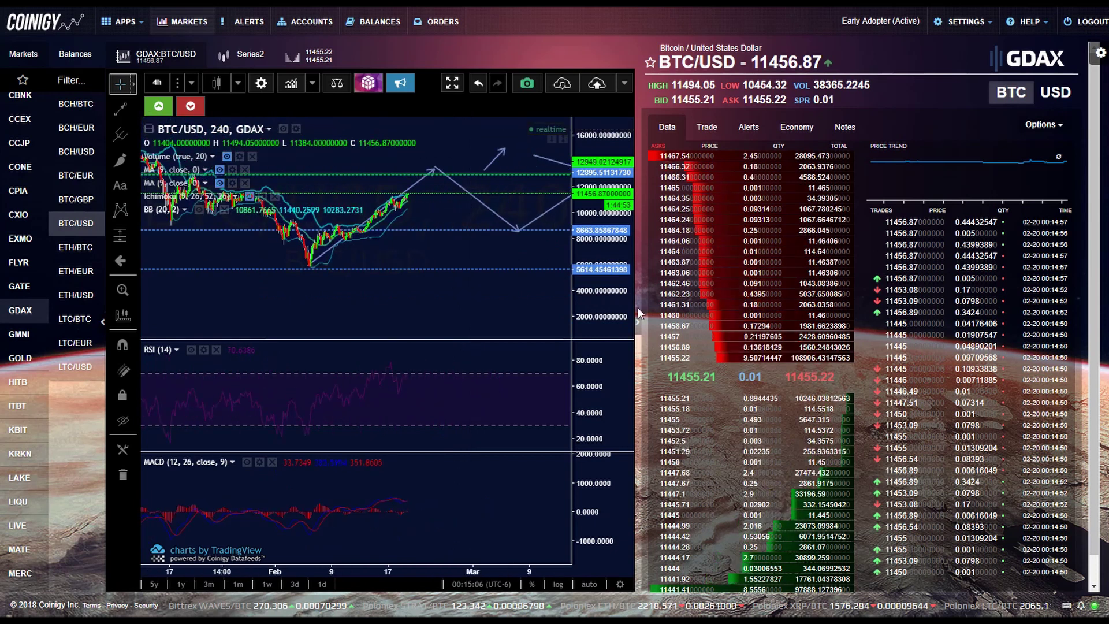
scroll(488, 198, up, 1)
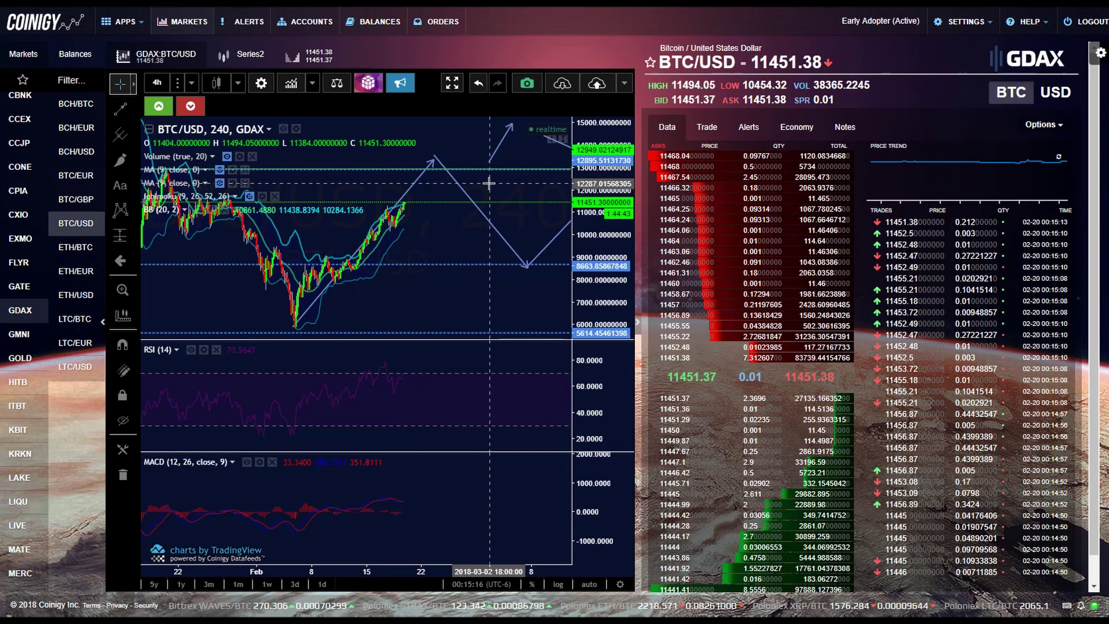
scroll(506, 185, down, 2)
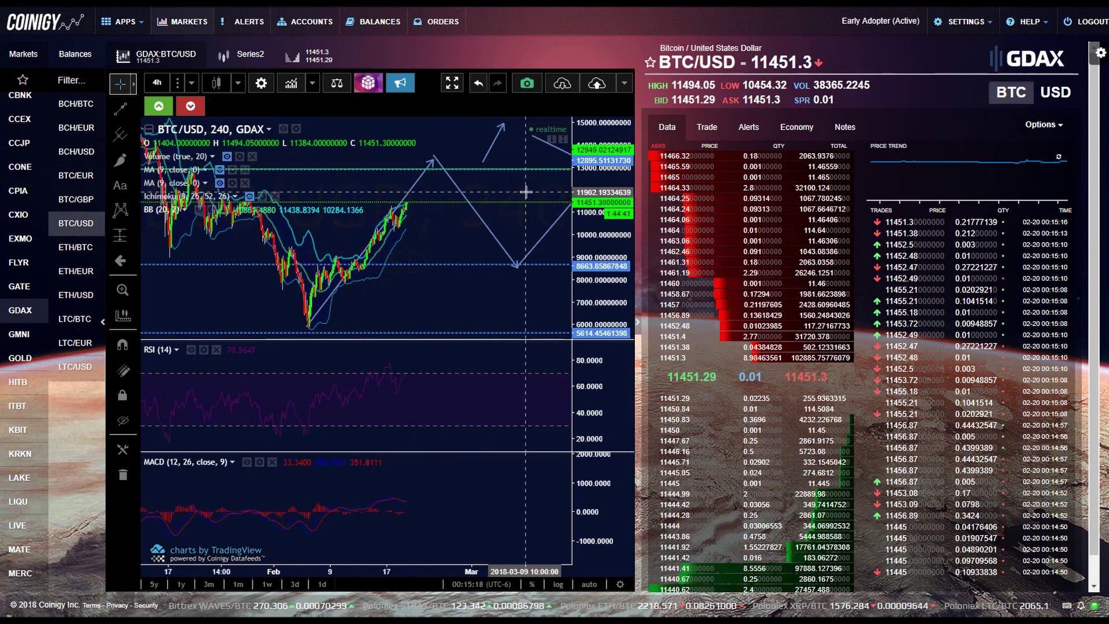
scroll(526, 193, up, 2)
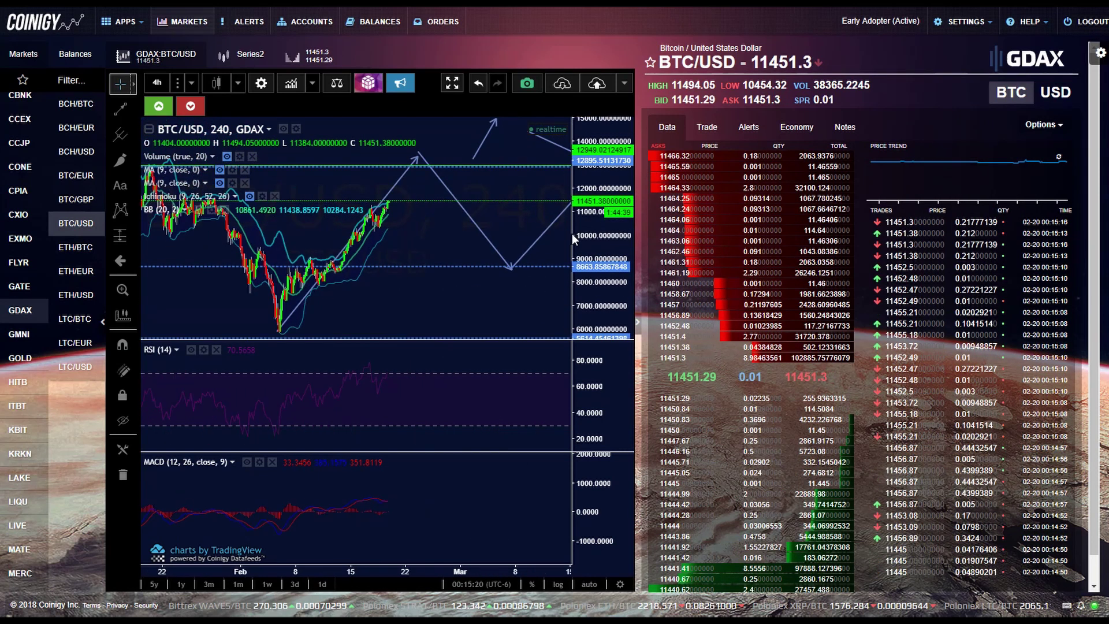
Start a new BTC/USD price alert, dragging its level up to about 12192
click(400, 82)
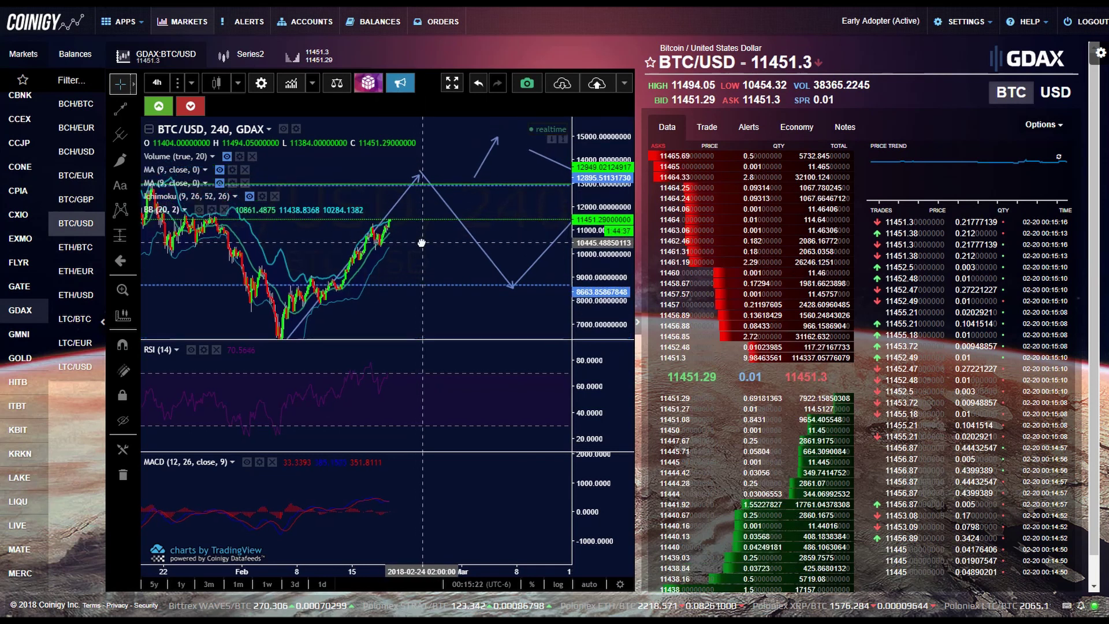
drag(453, 299, 413, 324)
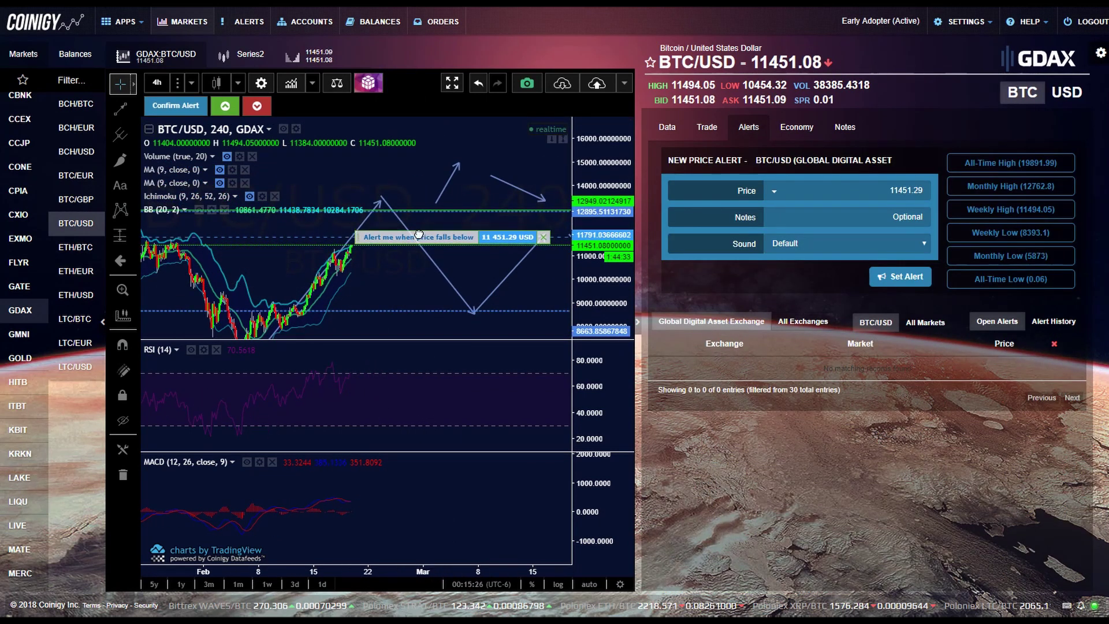
drag(417, 233, 424, 231)
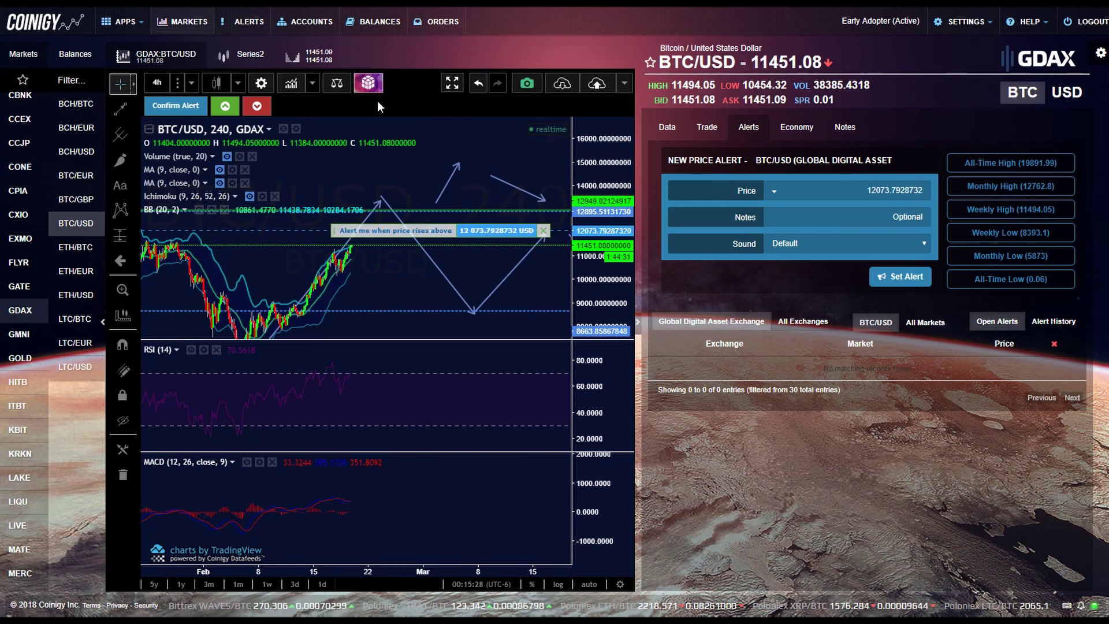
drag(397, 277, 287, 281)
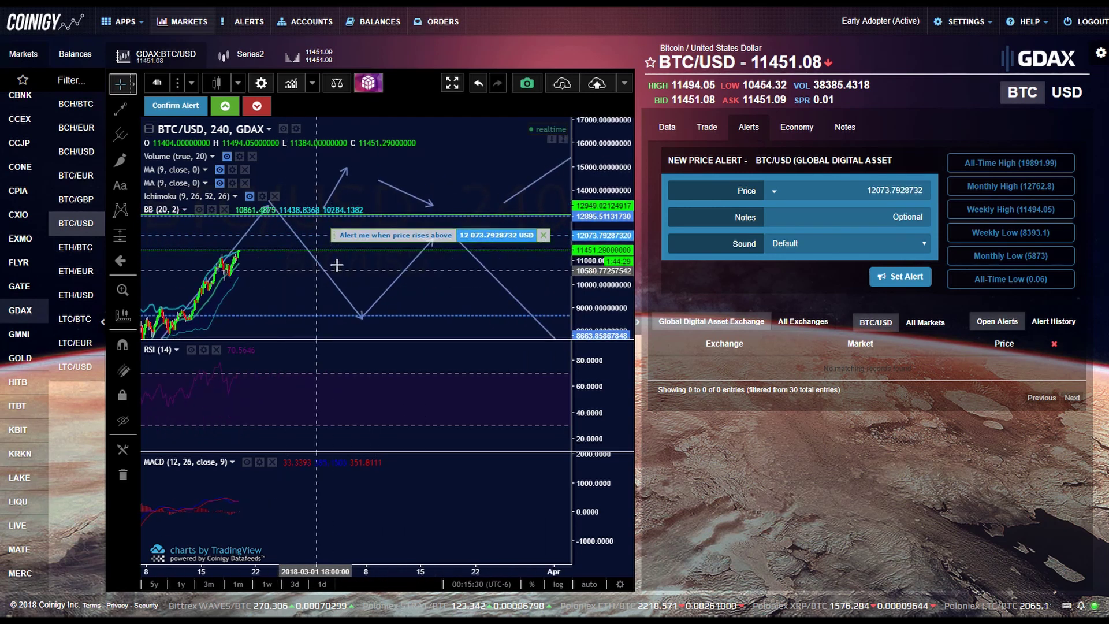
drag(364, 243, 365, 233)
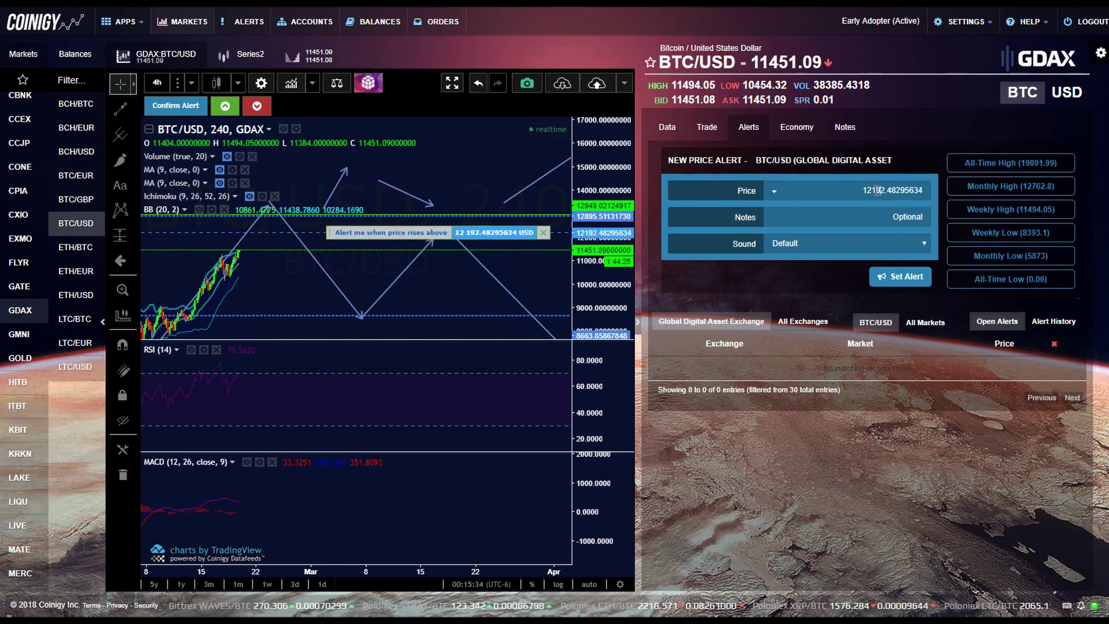
Set the alert price to exactly 12000
click(668, 133)
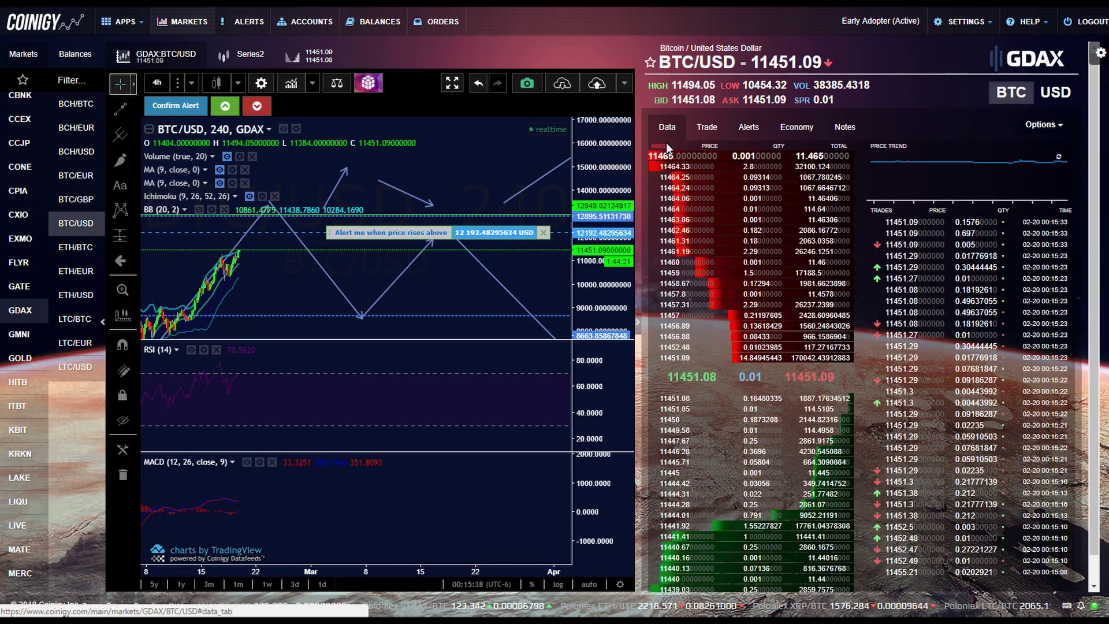
click(760, 132)
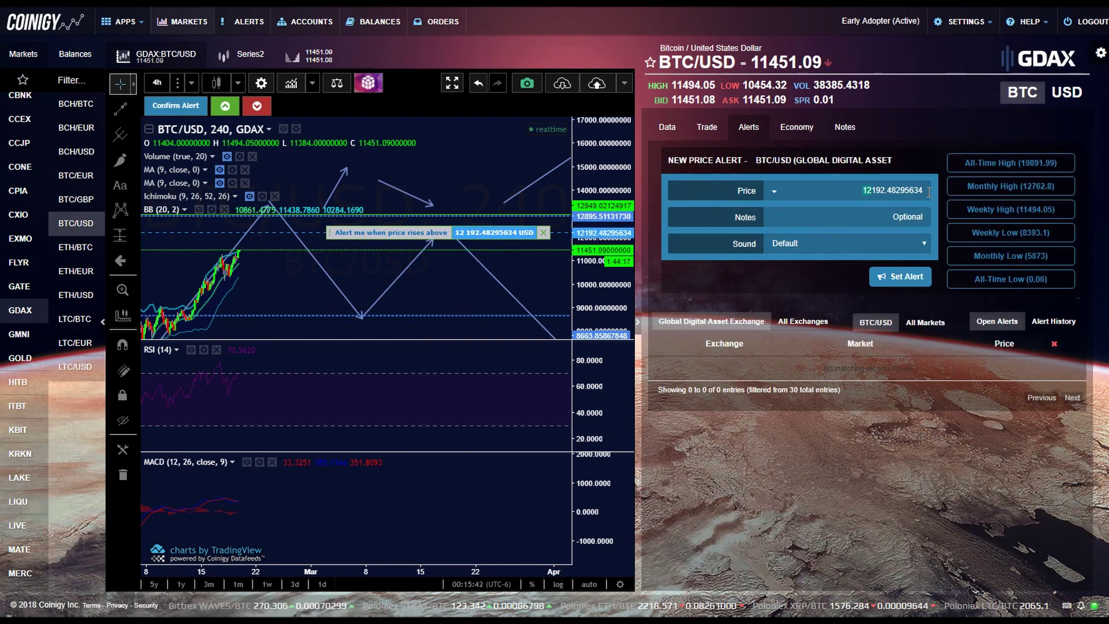
key(ctrl+a)
key(BackSpace)
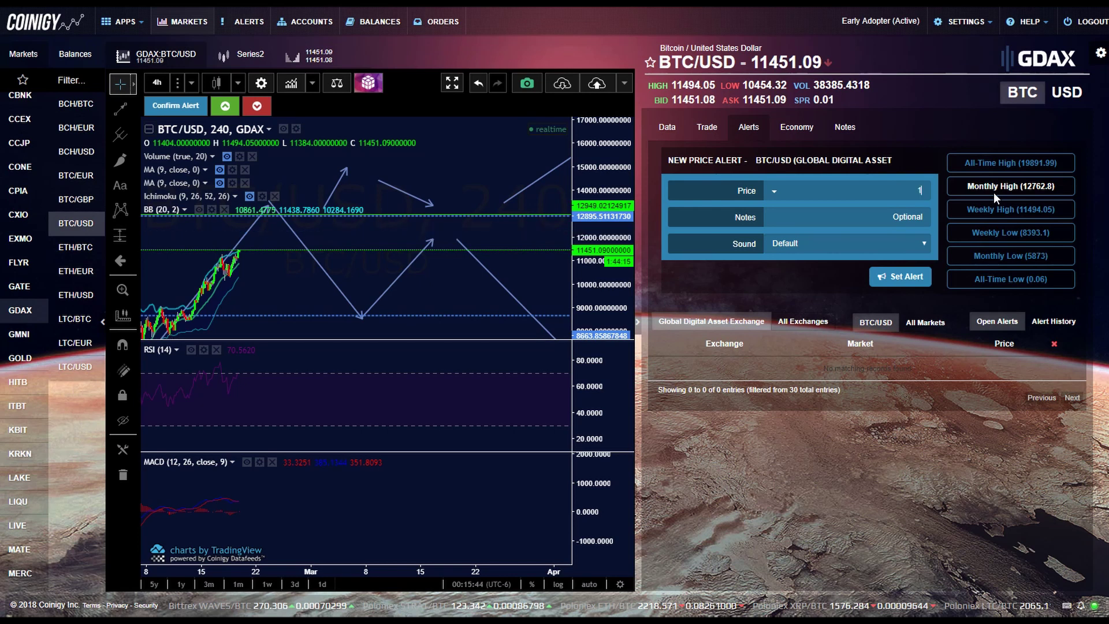
text(12000)
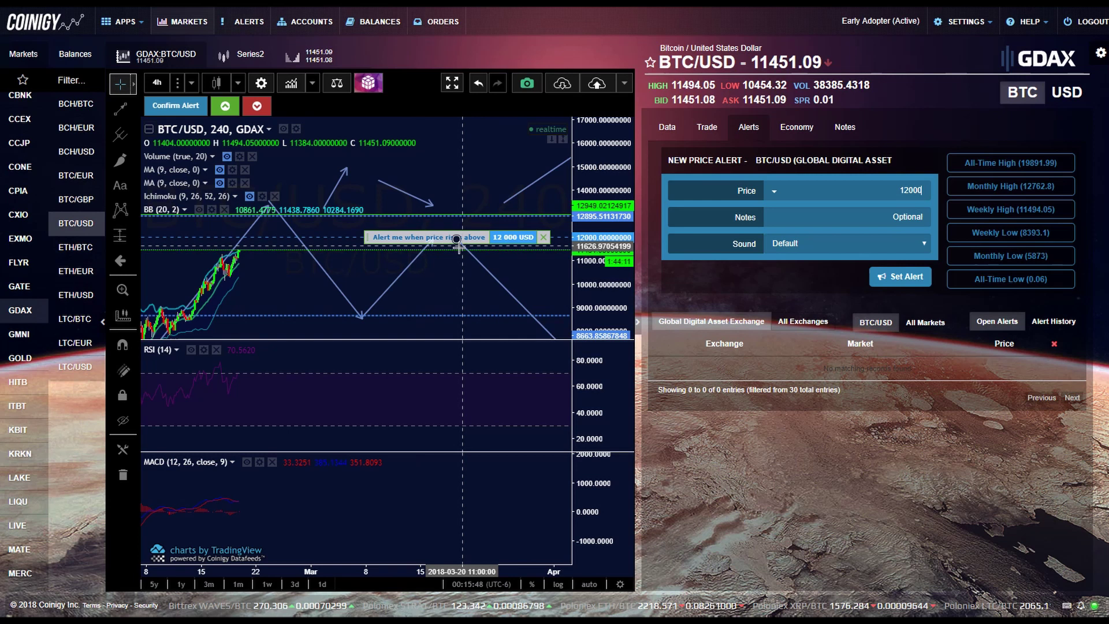
scroll(456, 239, up, 2)
scroll(507, 292, down, 3)
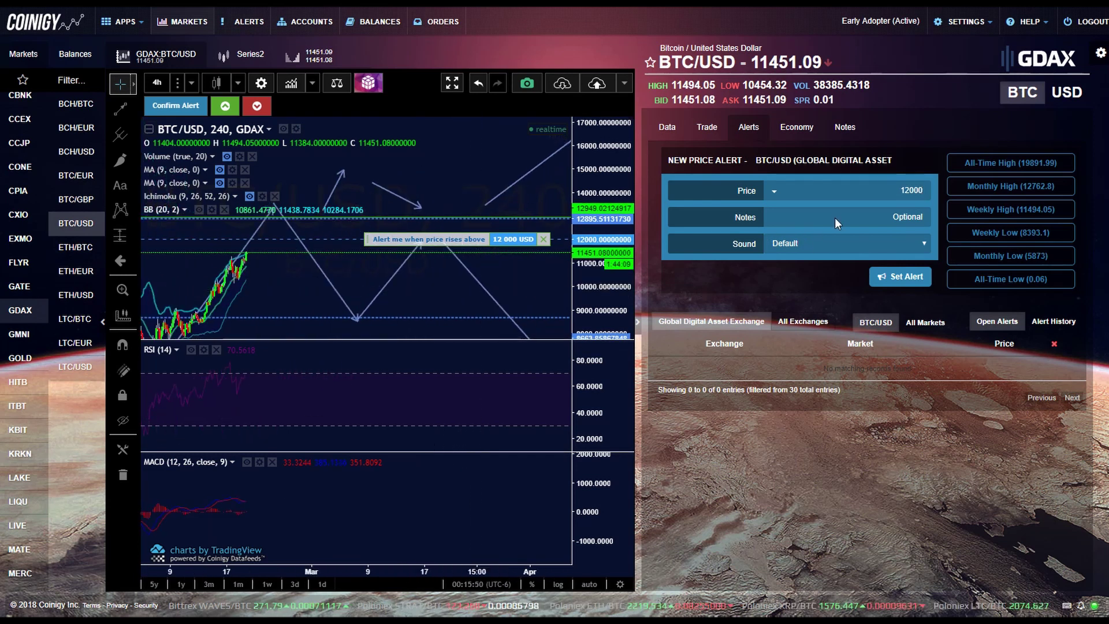
Keep the Default alert sound and create the alert for BTC/USD rising above 12000
click(812, 242)
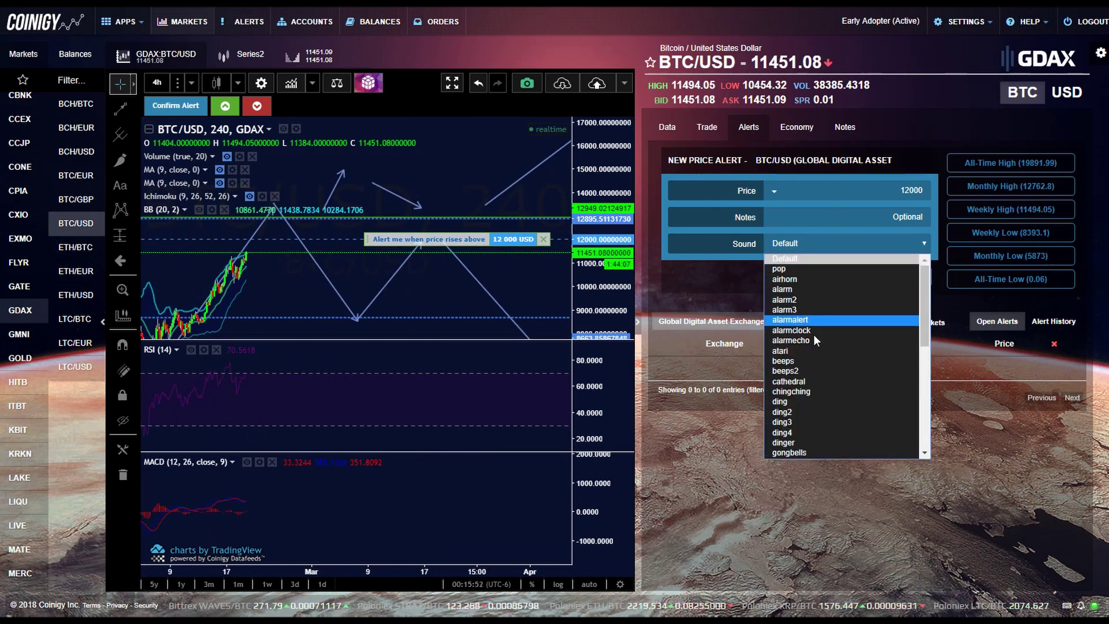
scroll(888, 380, down, 5)
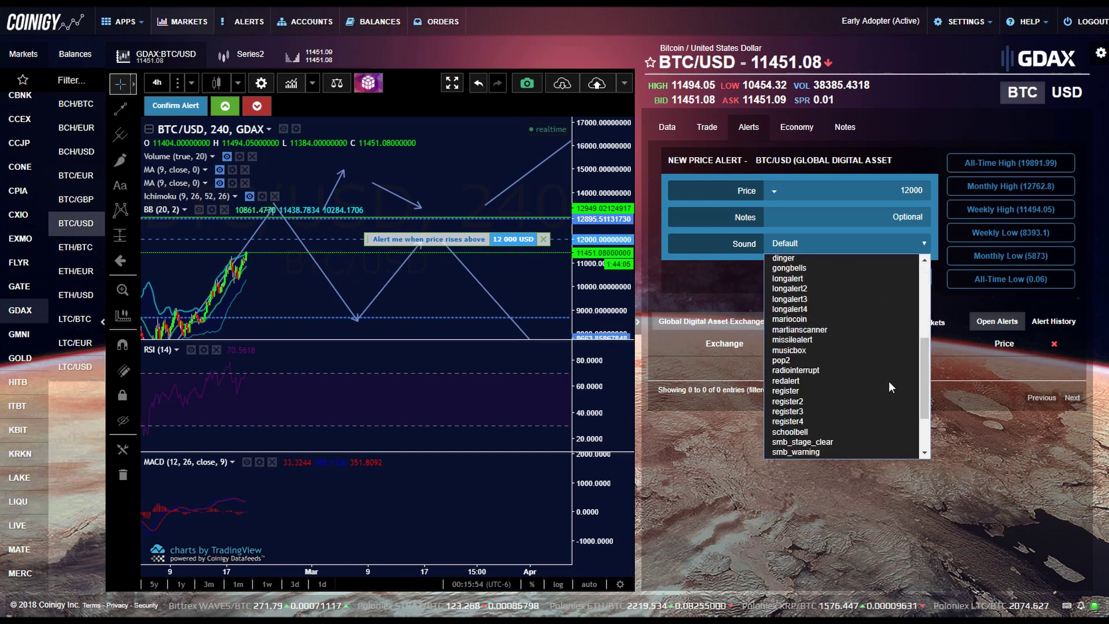
scroll(887, 388, up, 5)
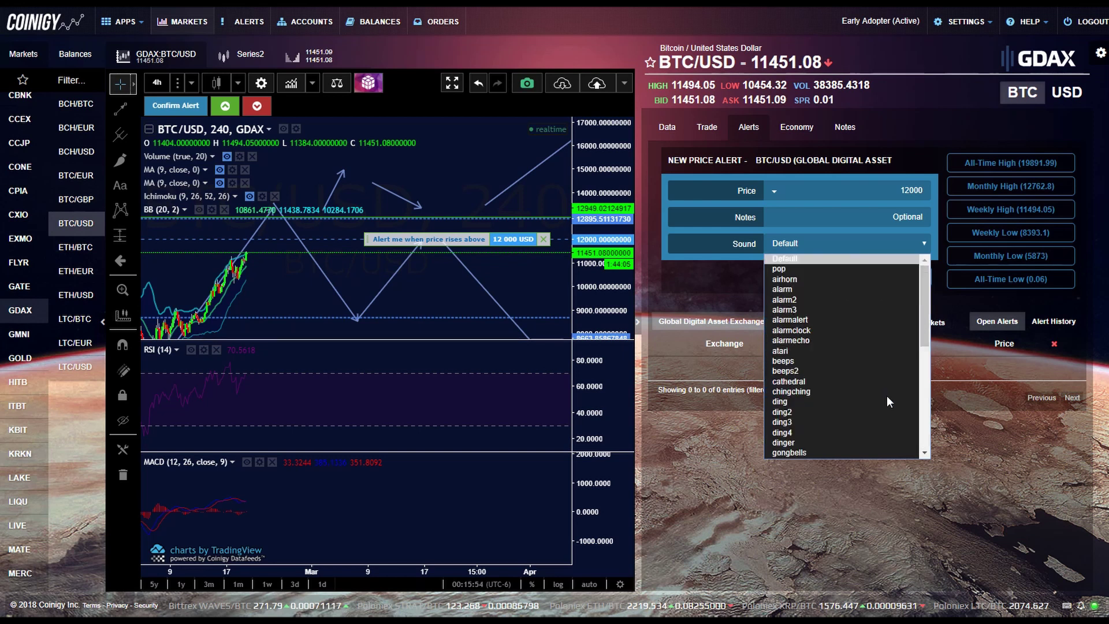
click(844, 320)
click(816, 243)
click(823, 258)
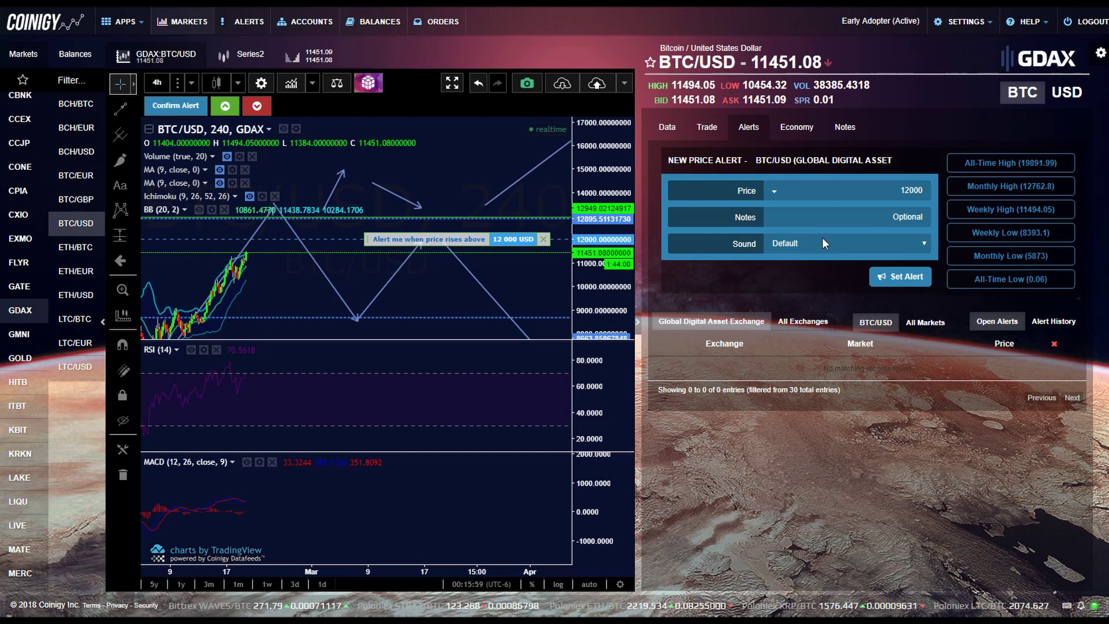
click(822, 238)
click(710, 302)
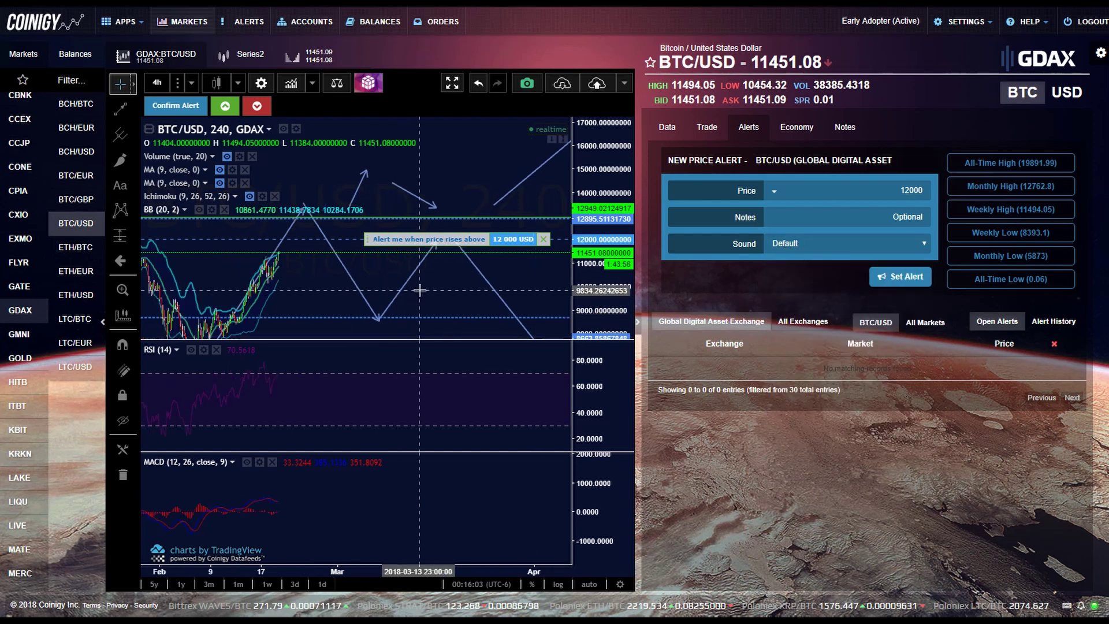
click(900, 280)
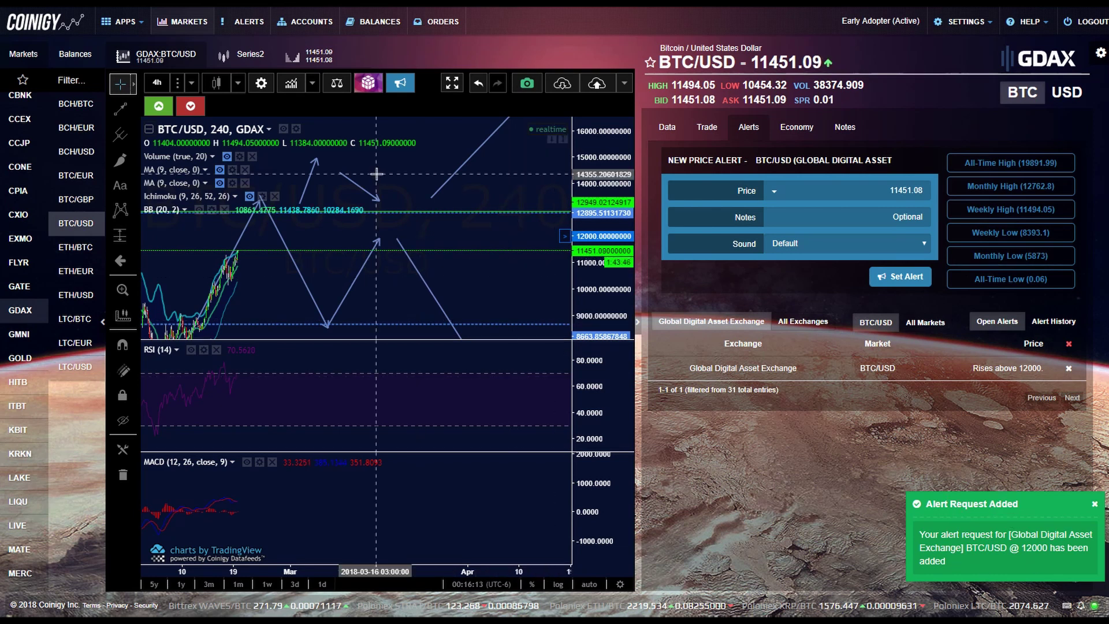
Pan and zoom the chart so the projected arrow path extends toward April
scroll(455, 257, down, 1)
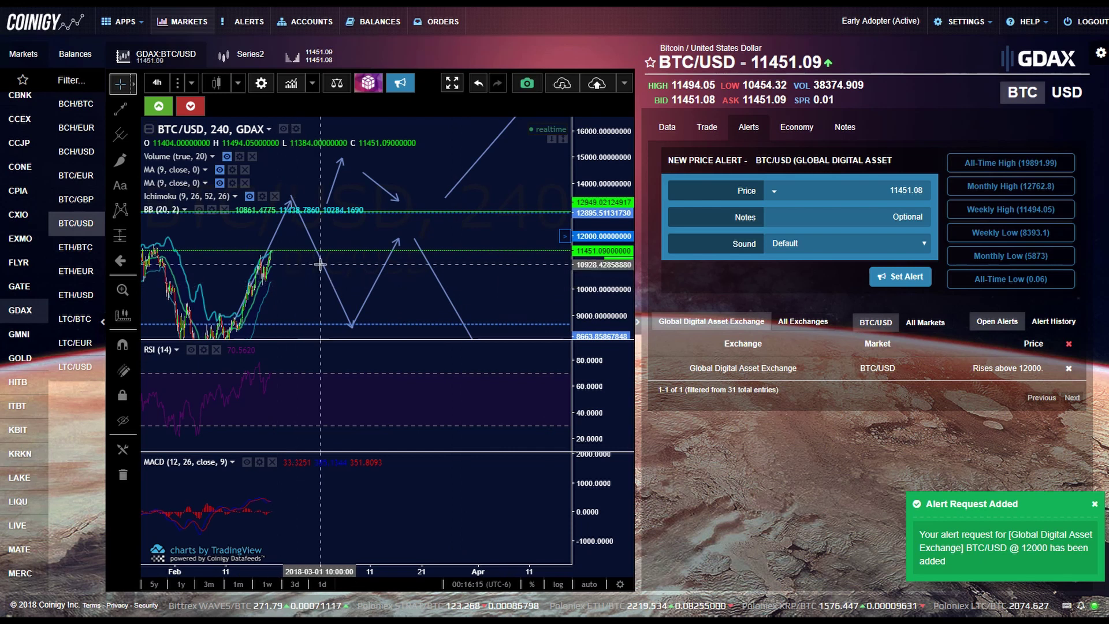
drag(320, 264, 426, 260)
scroll(426, 260, up, 2)
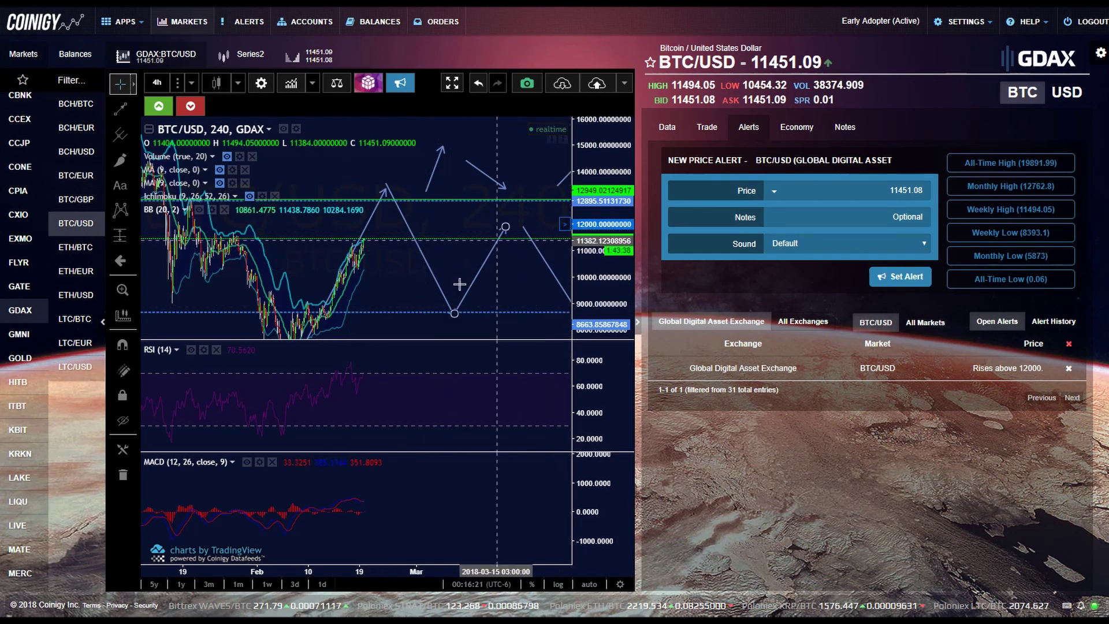
drag(456, 258, 407, 256)
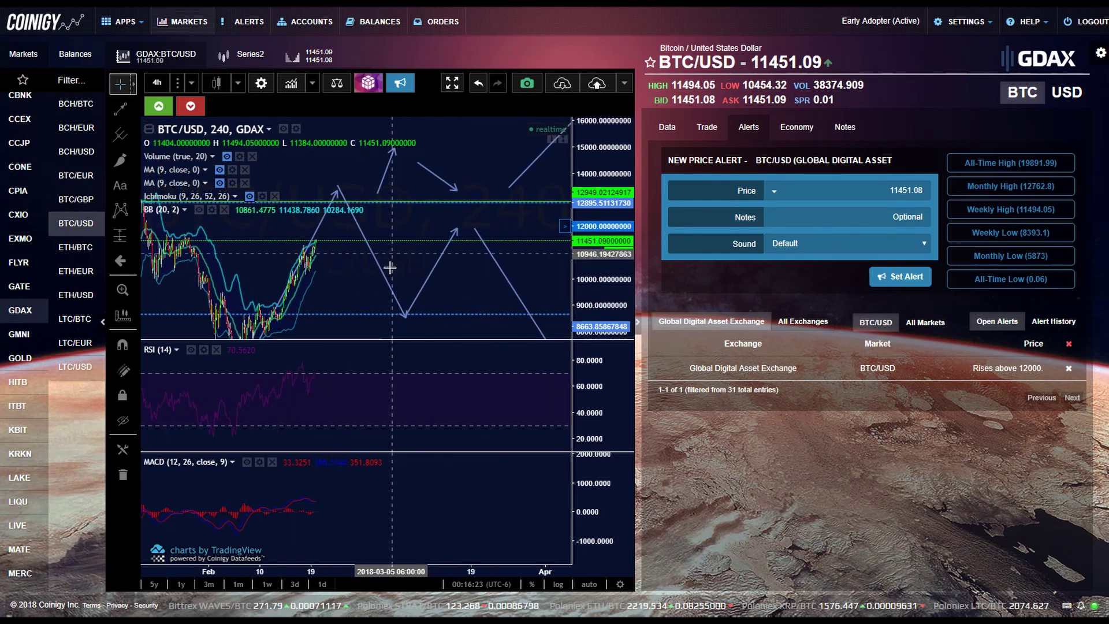
View the chart full screen zoomed in, then exit and pan back to January prices
click(451, 84)
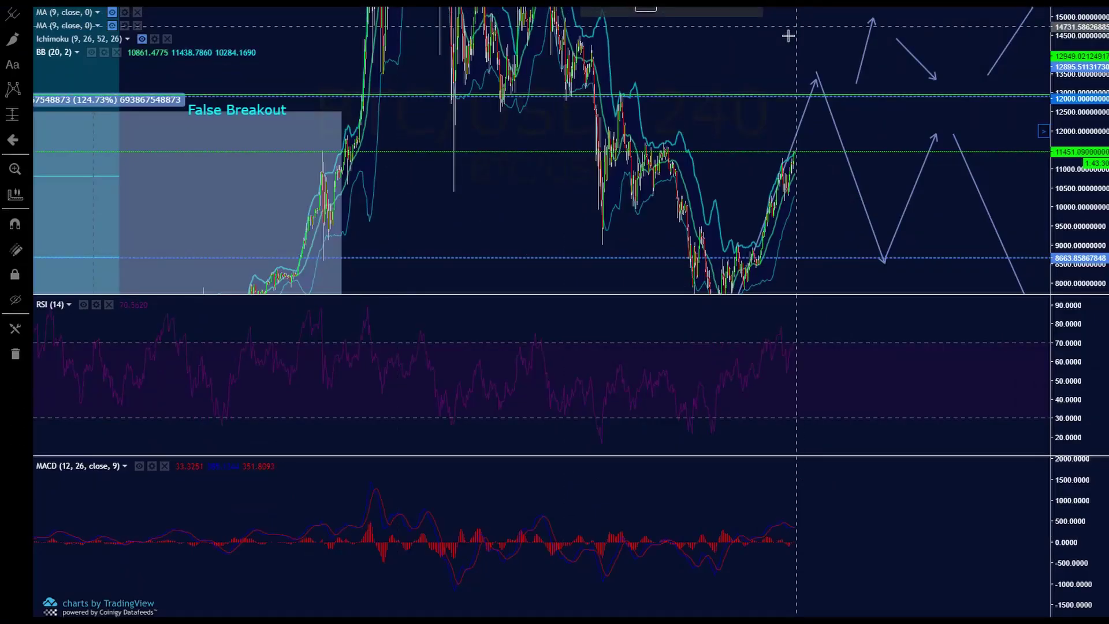
scroll(757, 243, up, 5)
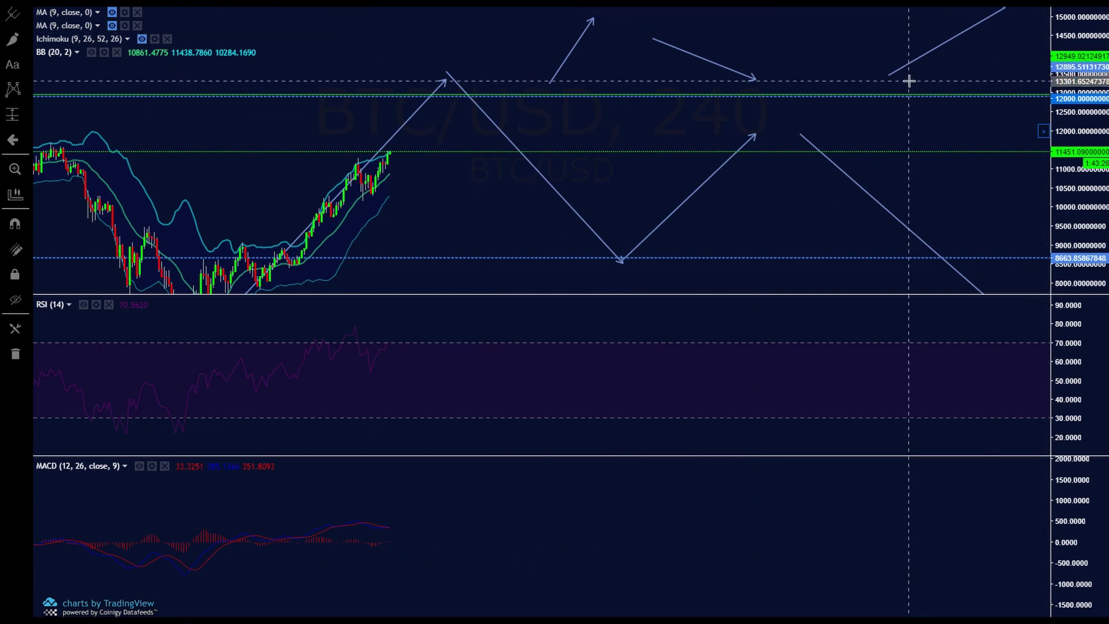
key(Escape)
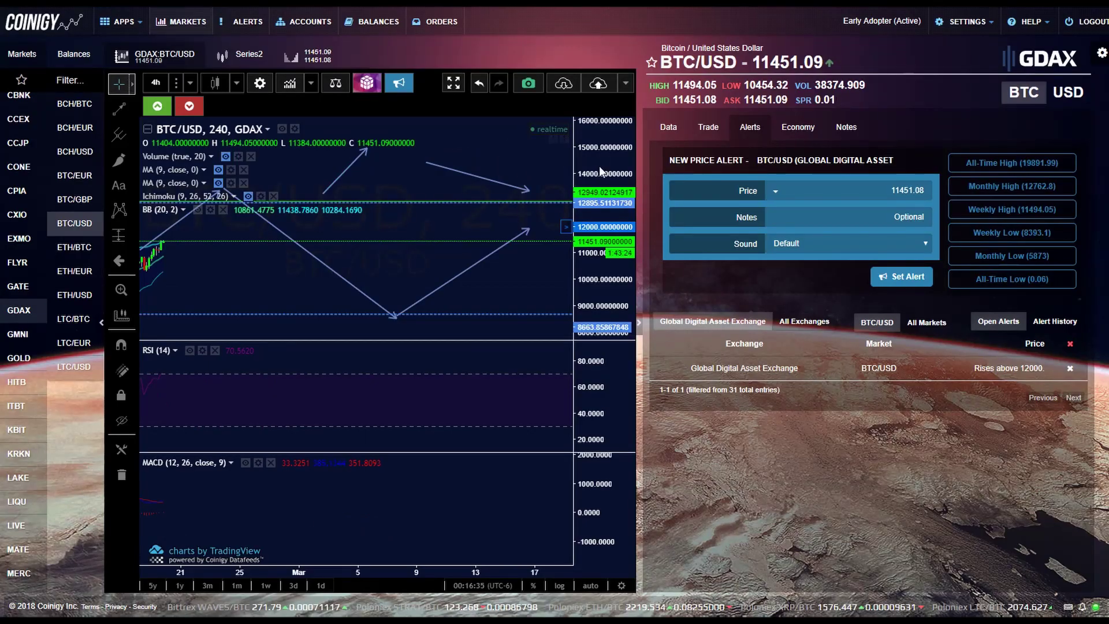
drag(411, 295, 486, 218)
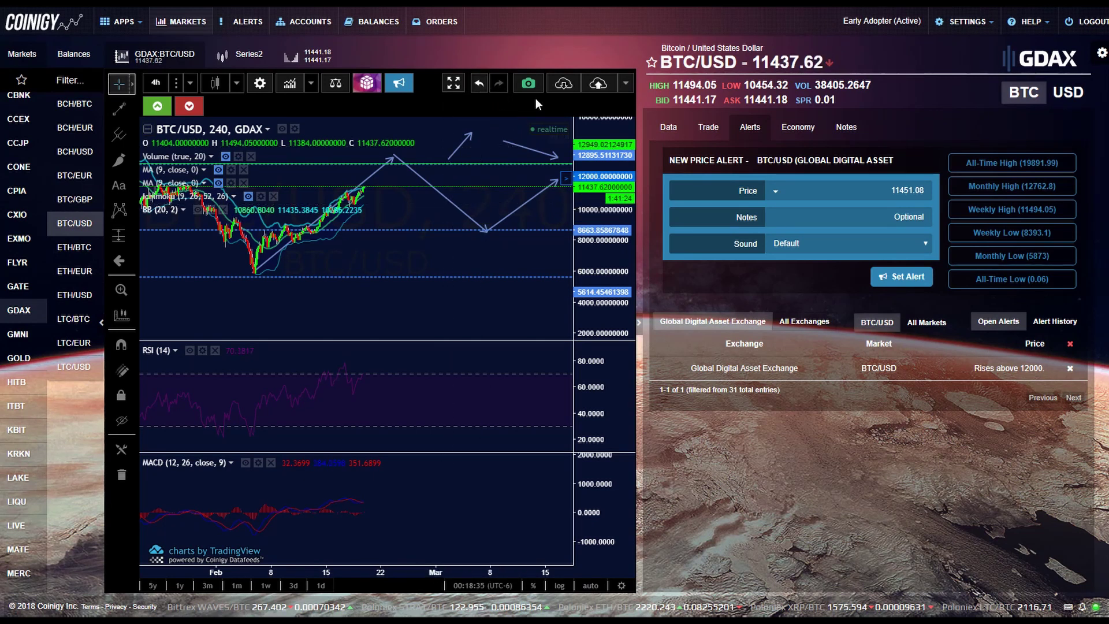
Step back and forth through recent chart changes with Undo and Redo
click(483, 85)
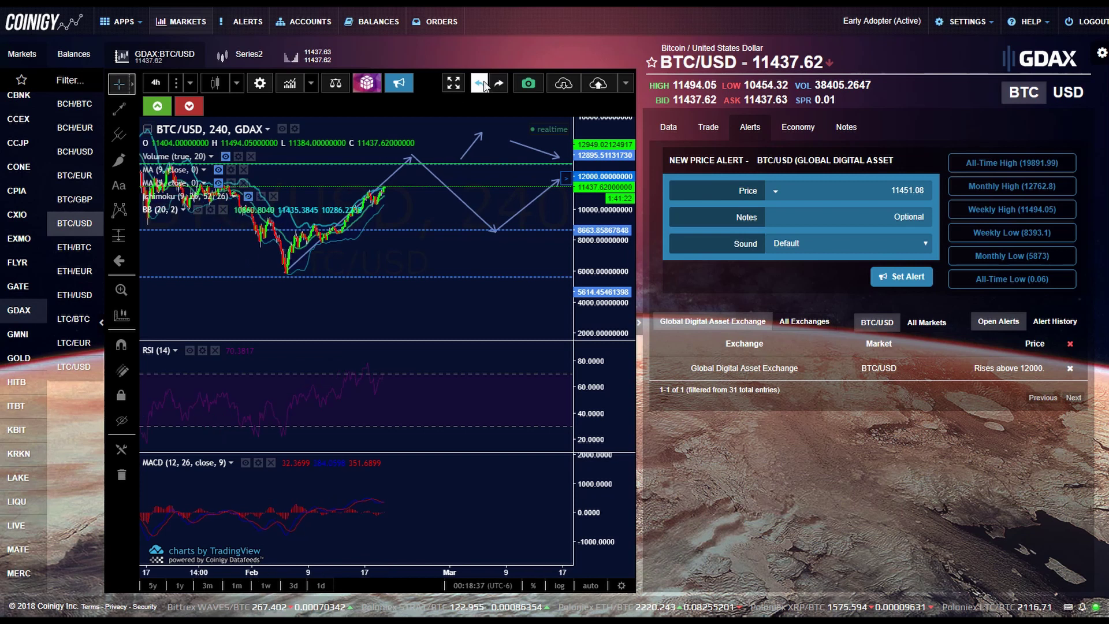
click(483, 85)
click(483, 85)
click(483, 85)
click(483, 85)
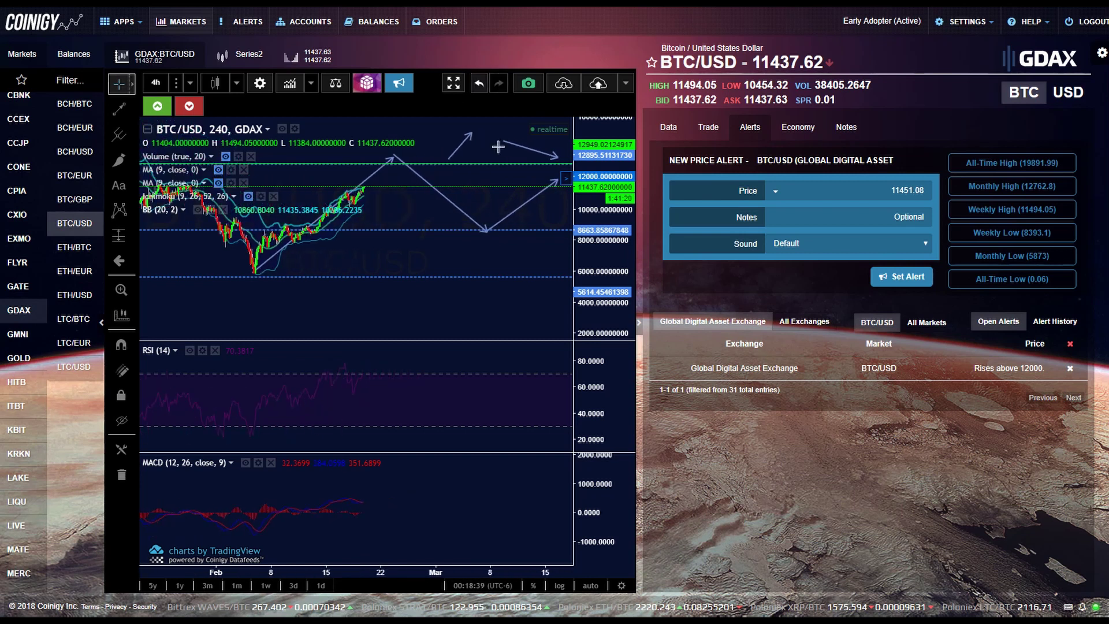
click(483, 85)
click(483, 85)
click(483, 85)
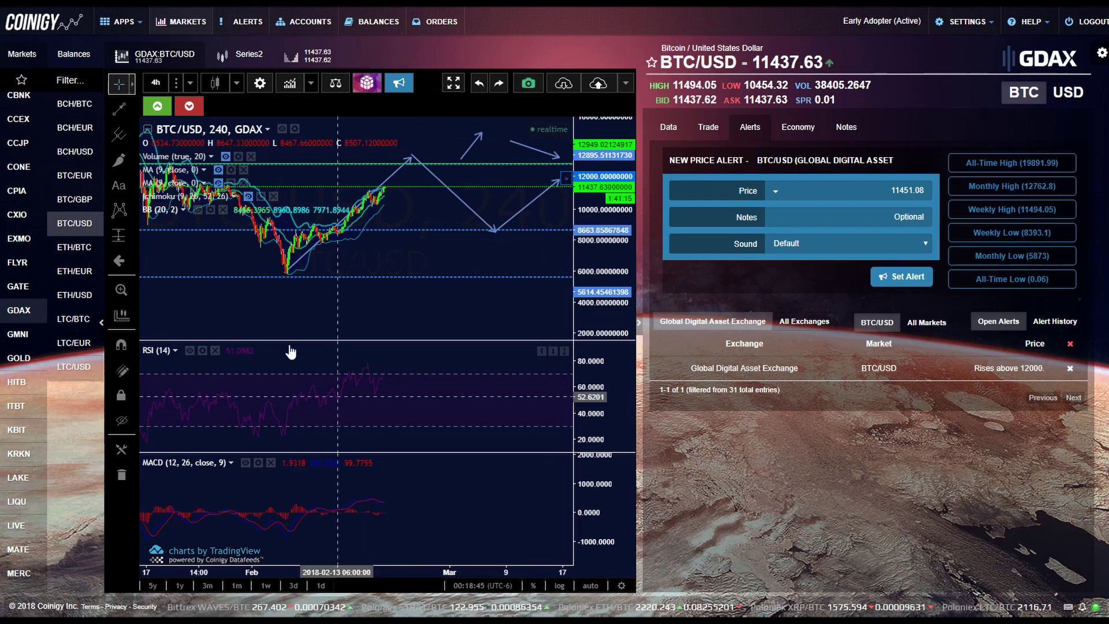
Snapshot the BTC/USD chart and select the snapshot's shareable Image URL link
click(531, 85)
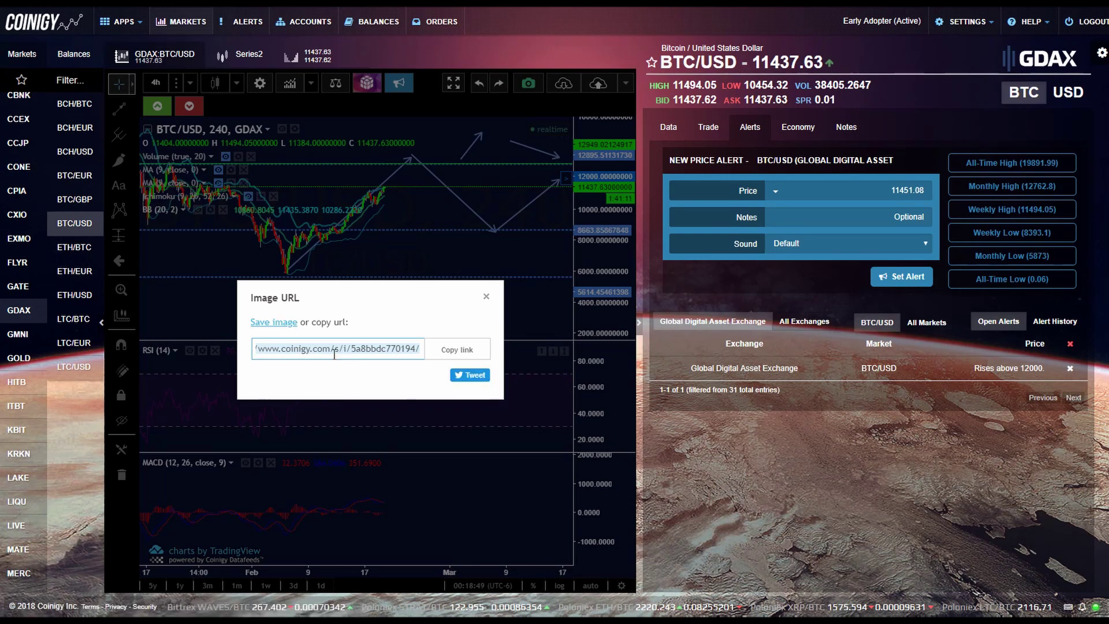
click(318, 347)
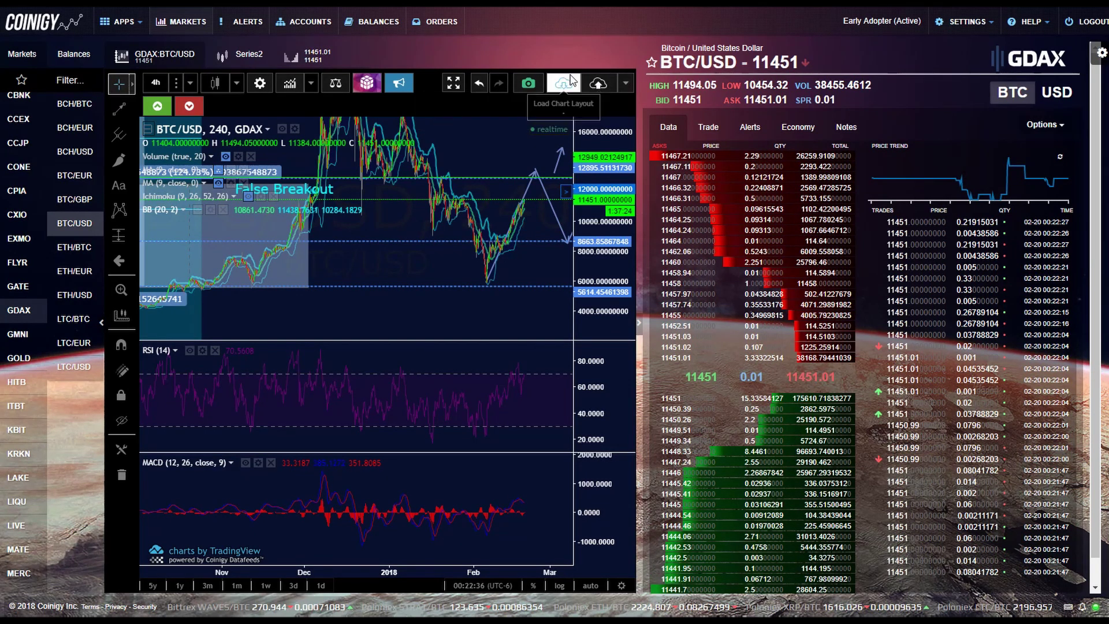
click(625, 84)
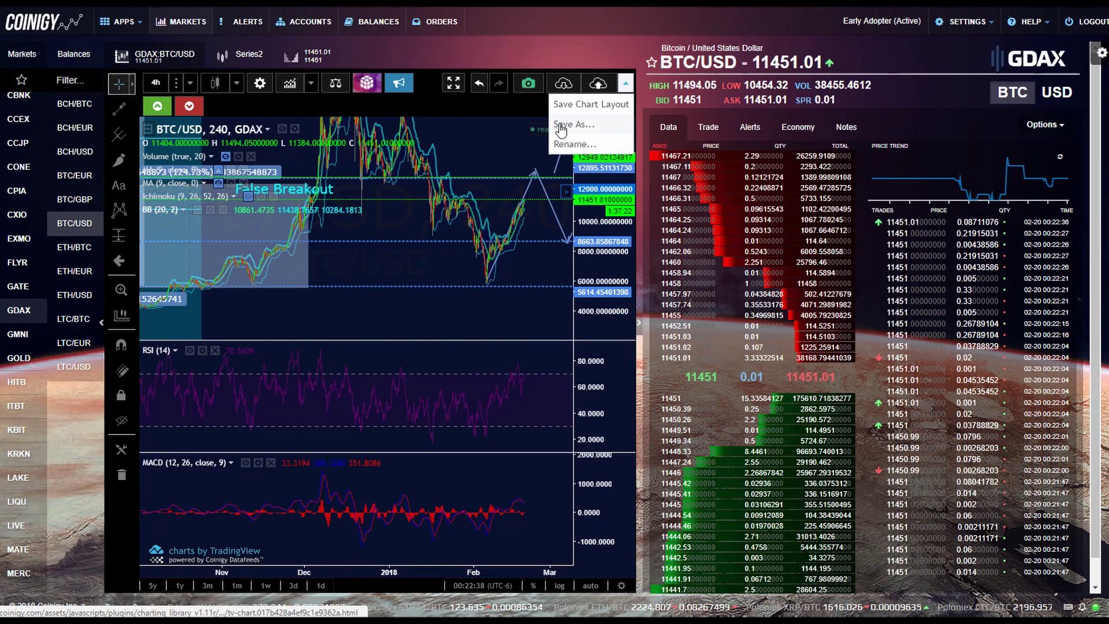
click(562, 85)
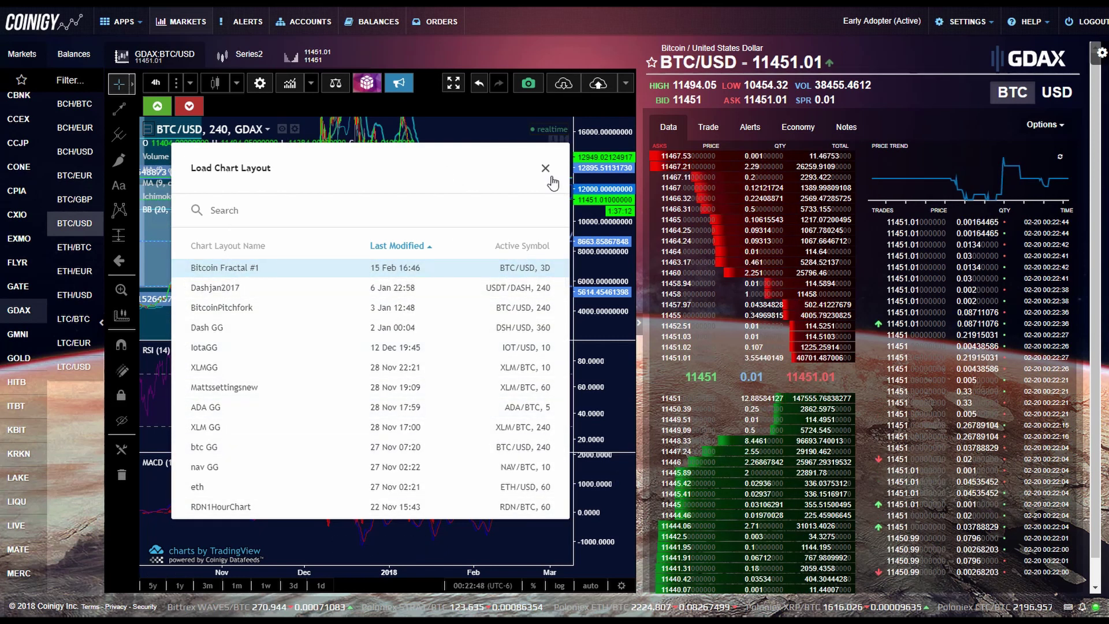
click(545, 168)
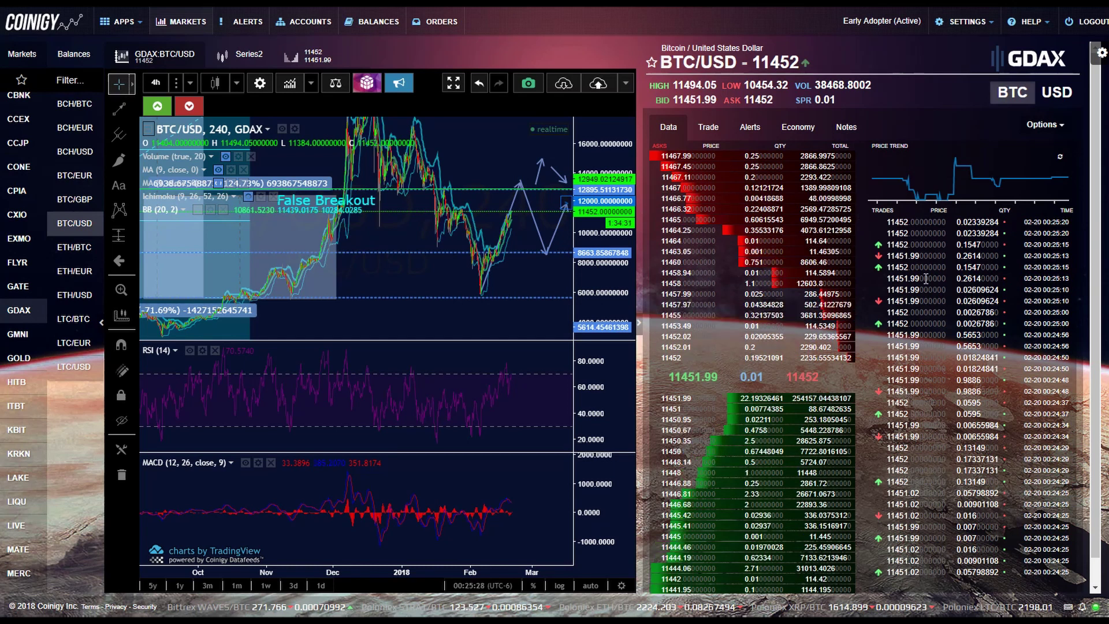
Show the BTC/USD limit-order buy and sell forms in the Trade panel
click(709, 128)
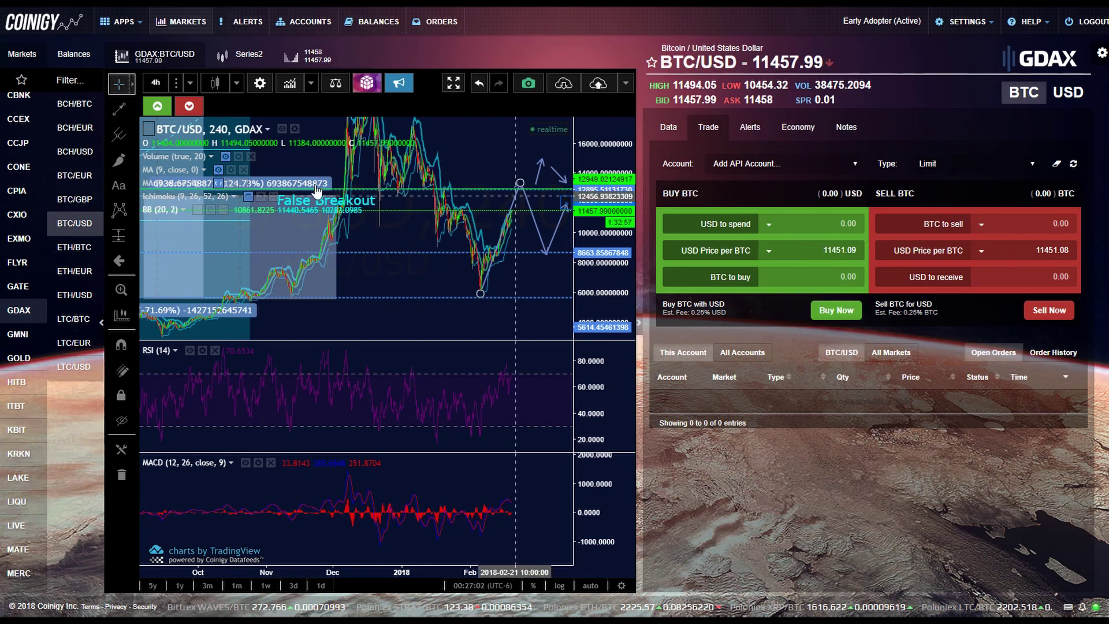
Check the alert sound stays Default, then show Bitcoin's market cap, supply and Proof of Work details
click(754, 132)
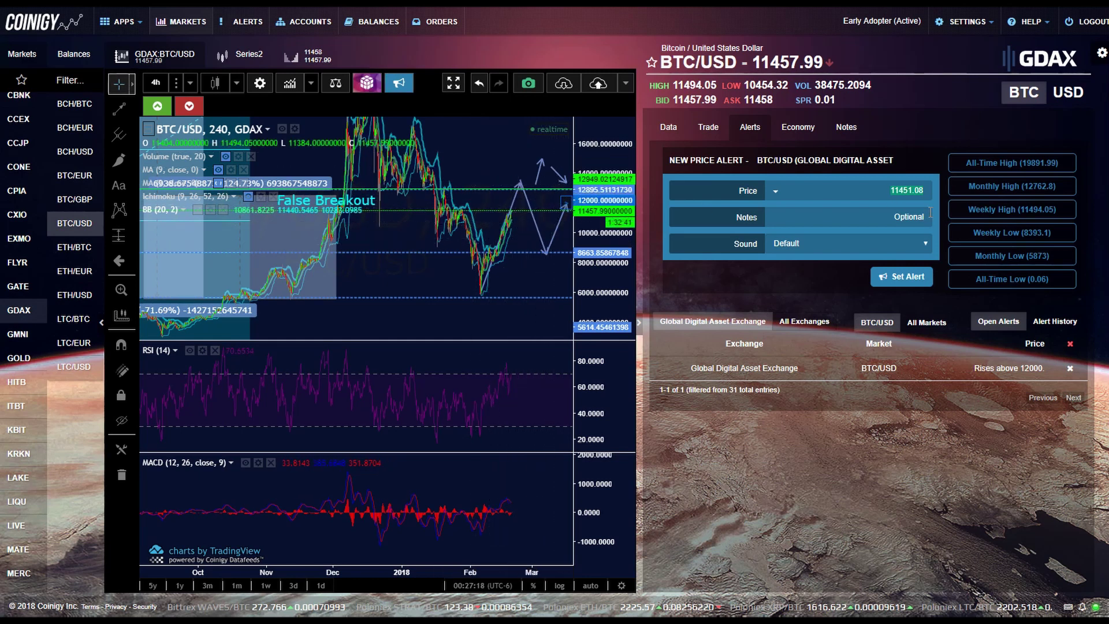
click(900, 247)
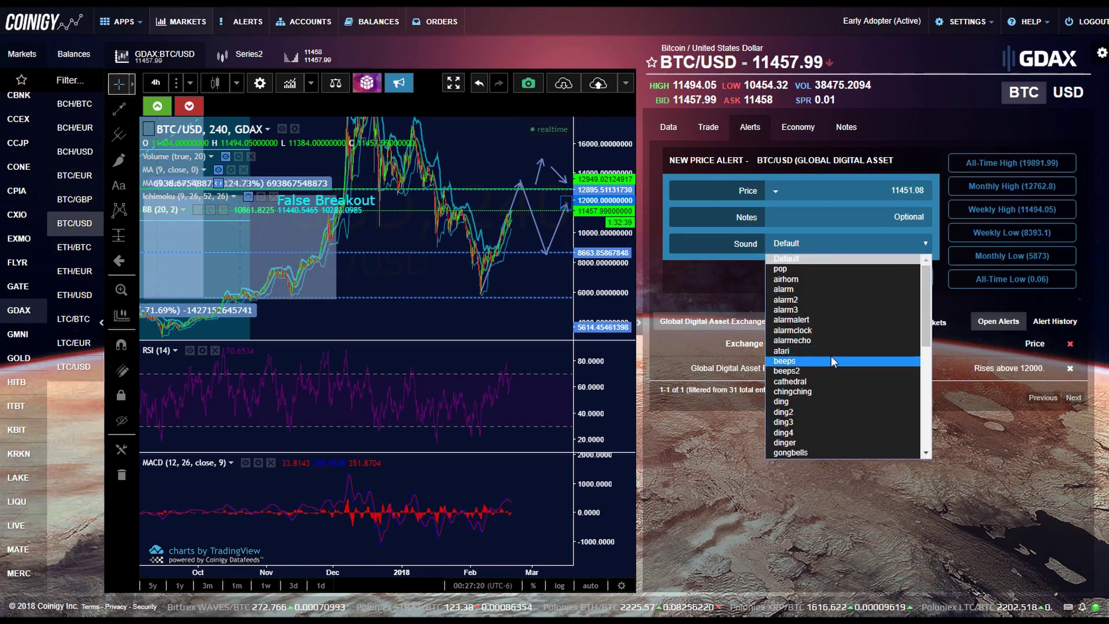
click(831, 239)
click(818, 124)
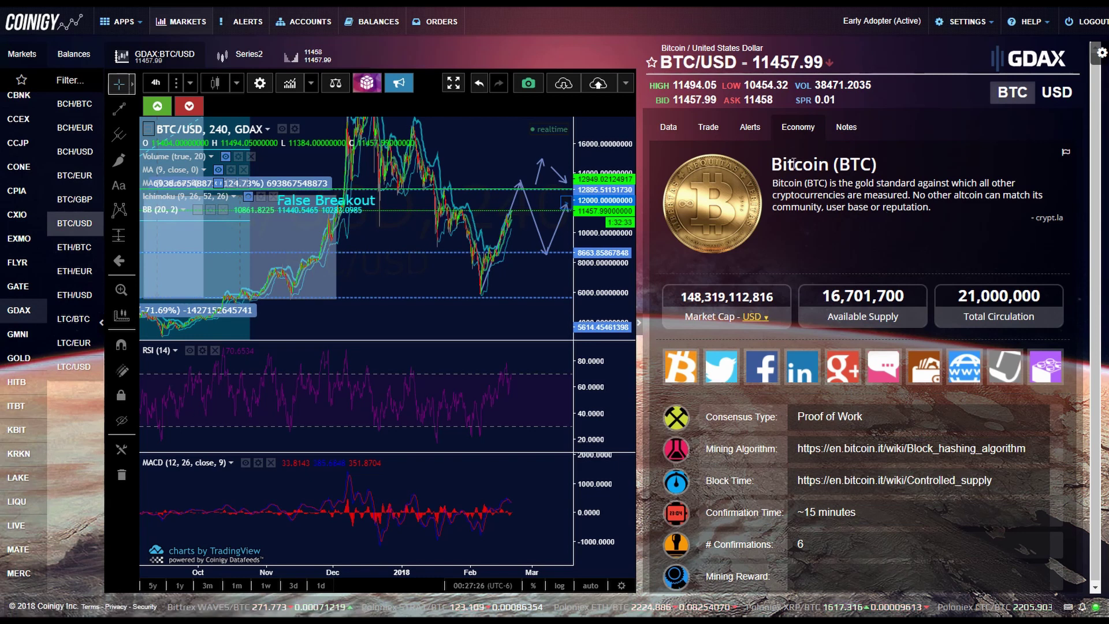
drag(775, 164, 892, 165)
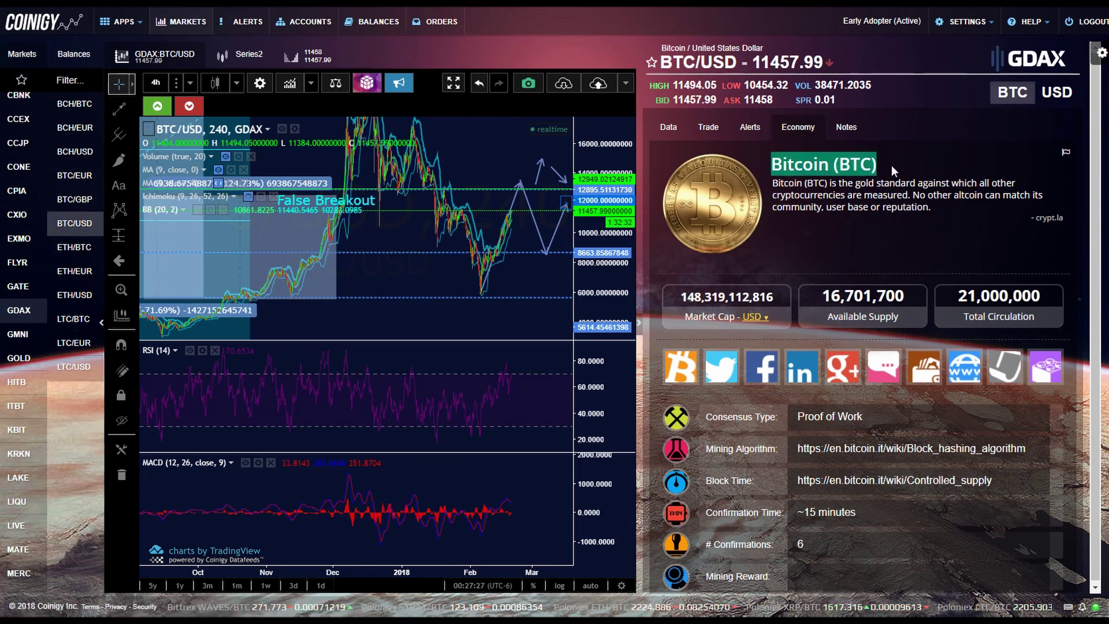
double_click(888, 196)
click(808, 162)
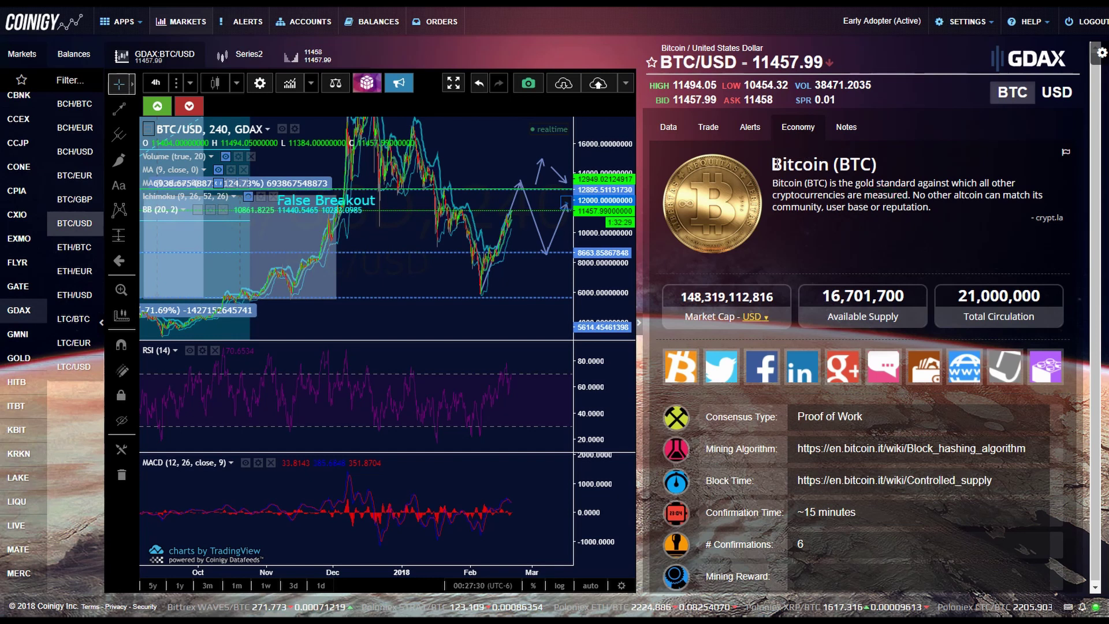
drag(774, 162, 901, 170)
drag(929, 207, 777, 184)
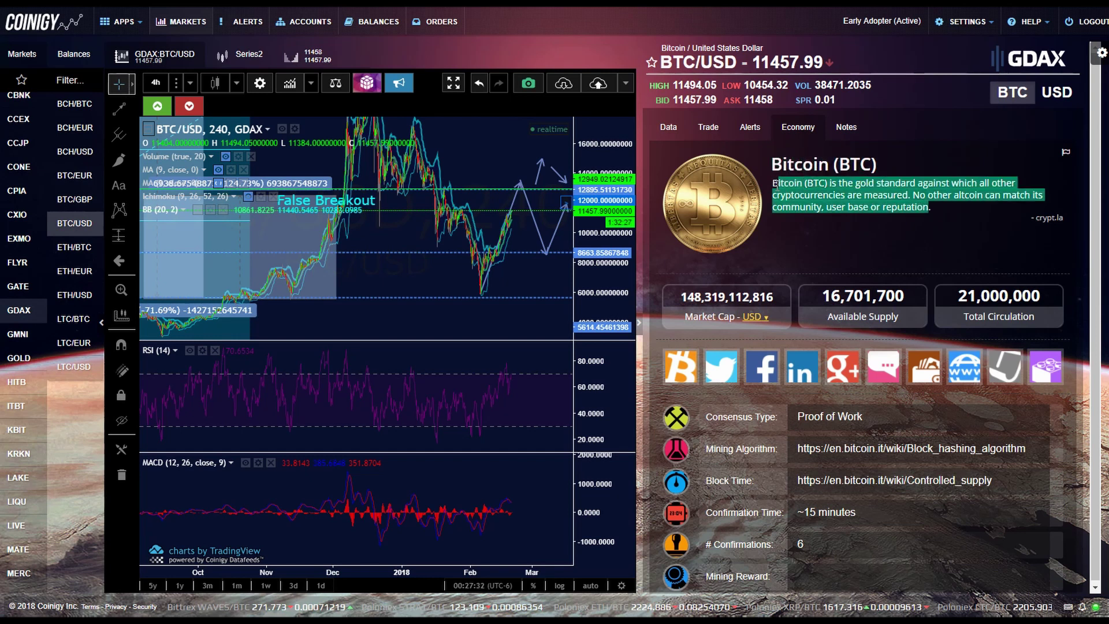
click(813, 195)
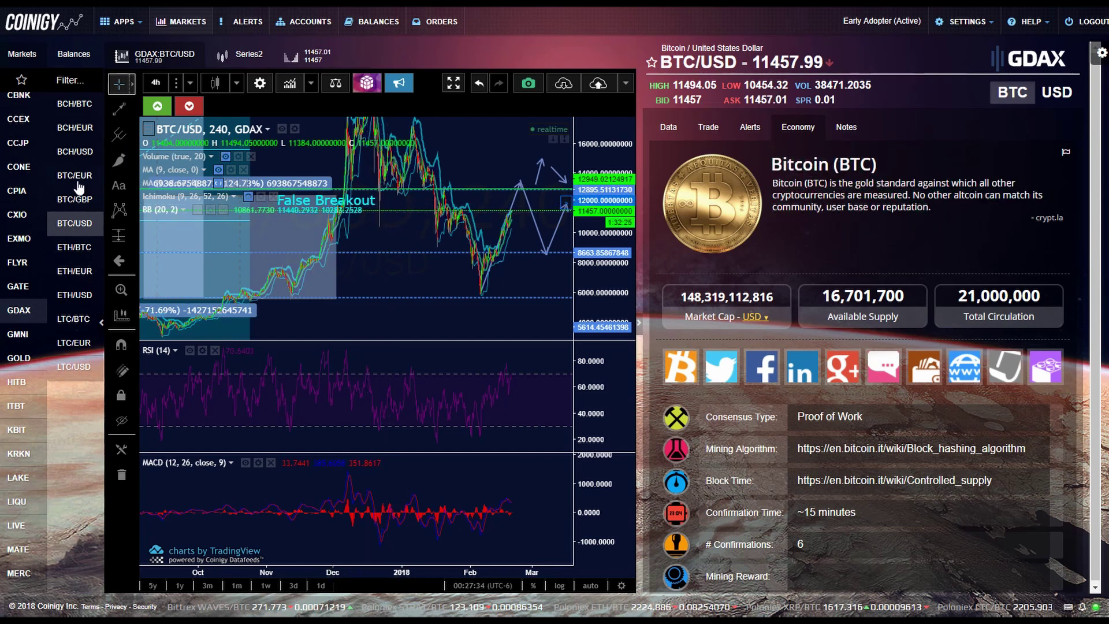
Switch to ETH/BTC and review its Economy description, market cap and available supply
click(76, 247)
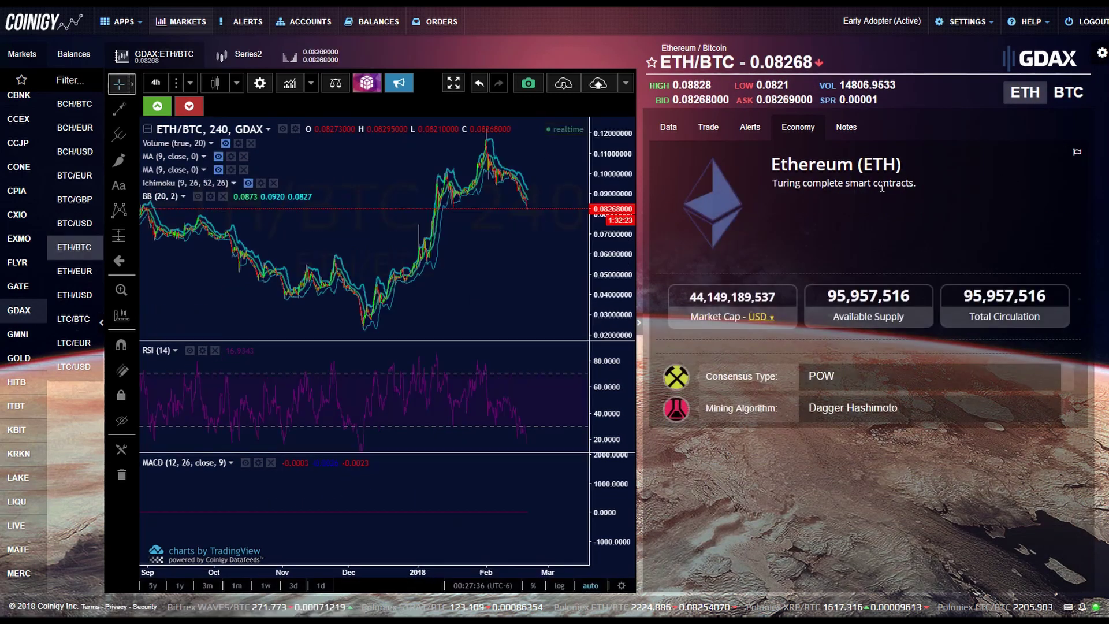
drag(927, 184, 800, 185)
click(846, 268)
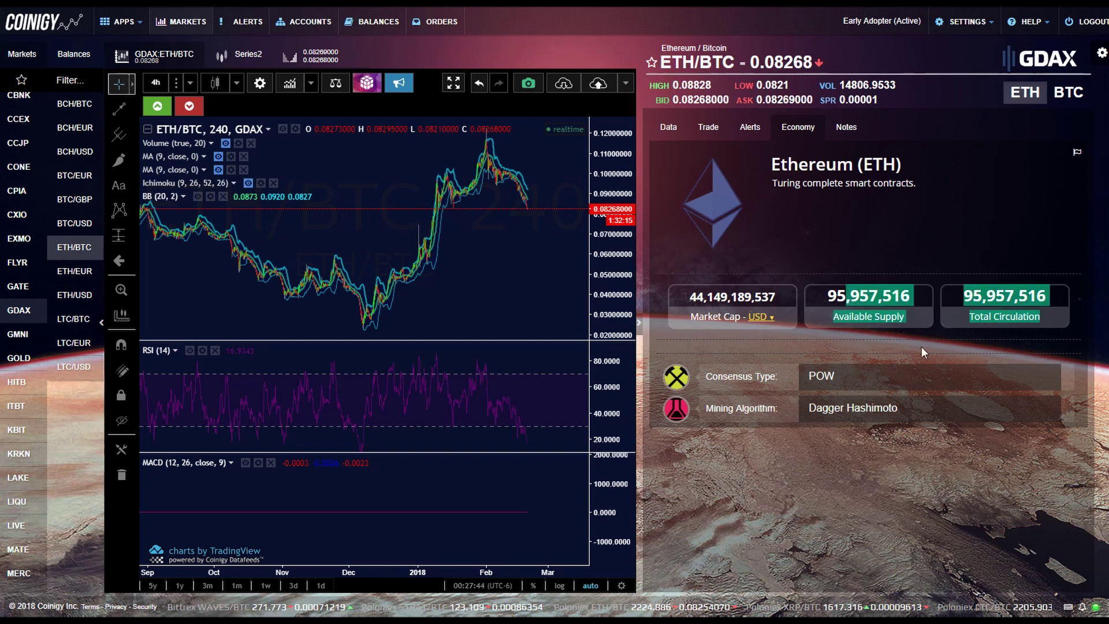
drag(688, 298, 789, 300)
click(898, 290)
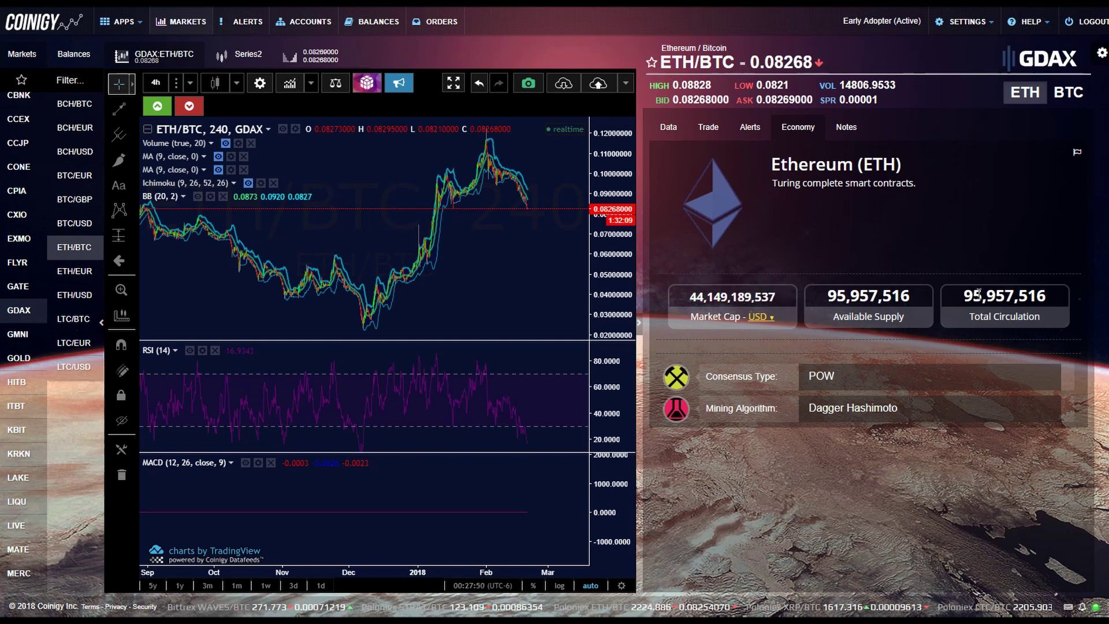
drag(966, 297, 1050, 327)
click(1050, 326)
drag(916, 296, 821, 294)
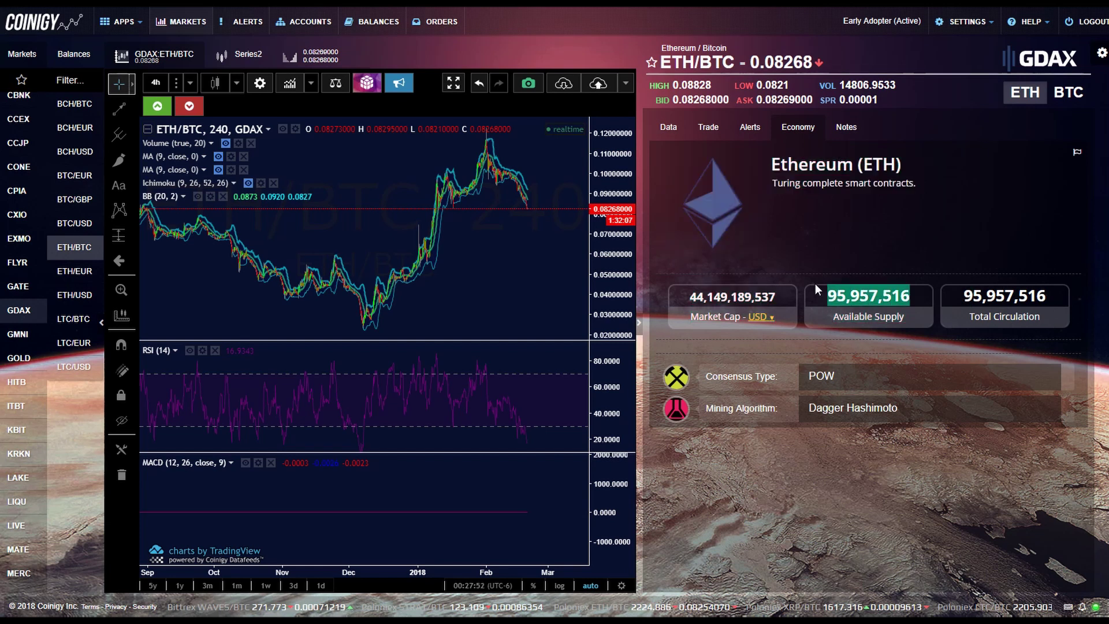
click(888, 305)
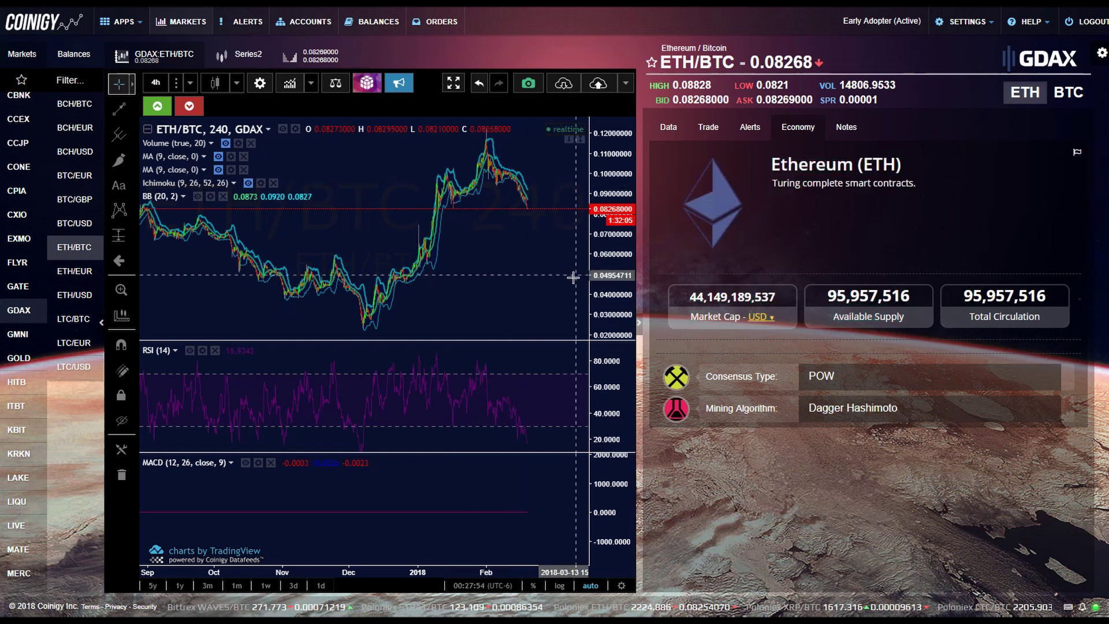
scroll(501, 265, down, 3)
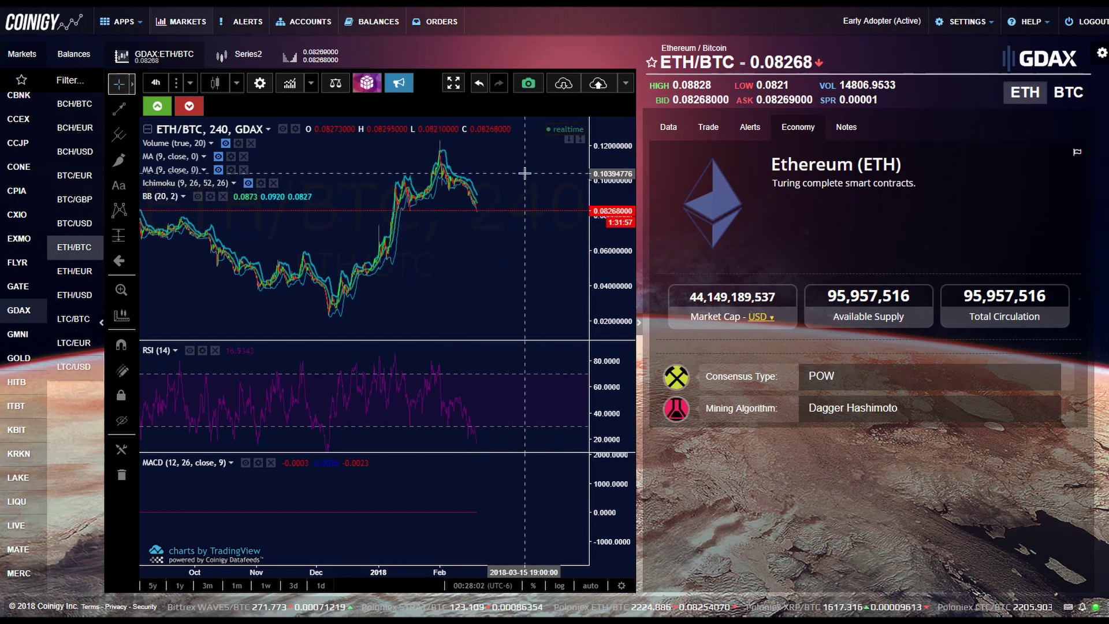
Shift the ETH/BTC chart, recheck market cap, and start writing in the empty market notes
drag(517, 236, 611, 279)
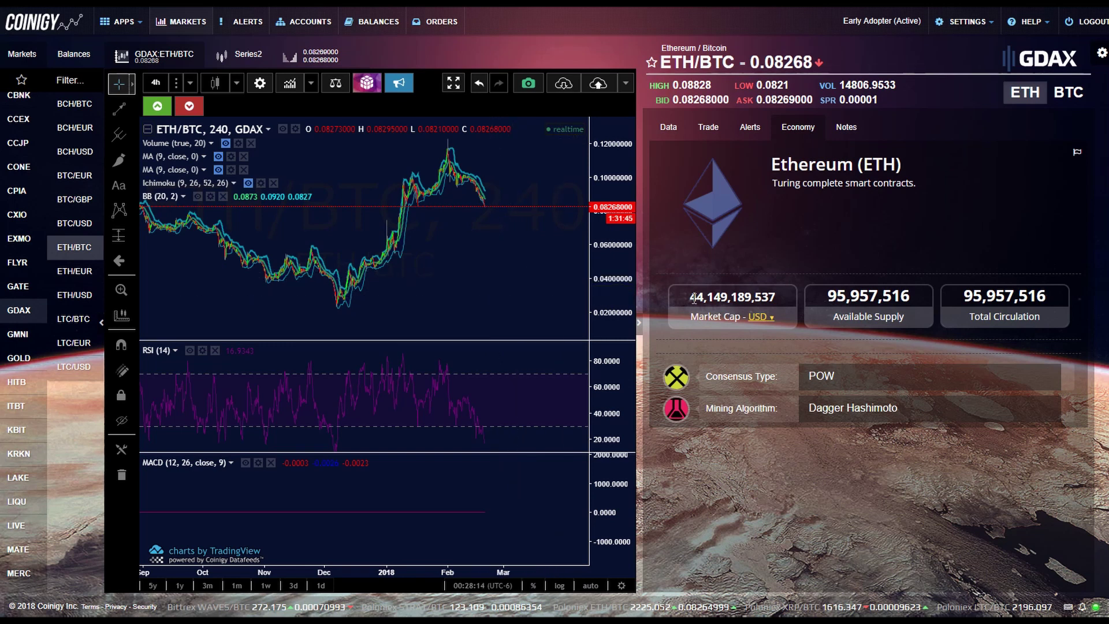
double_click(787, 296)
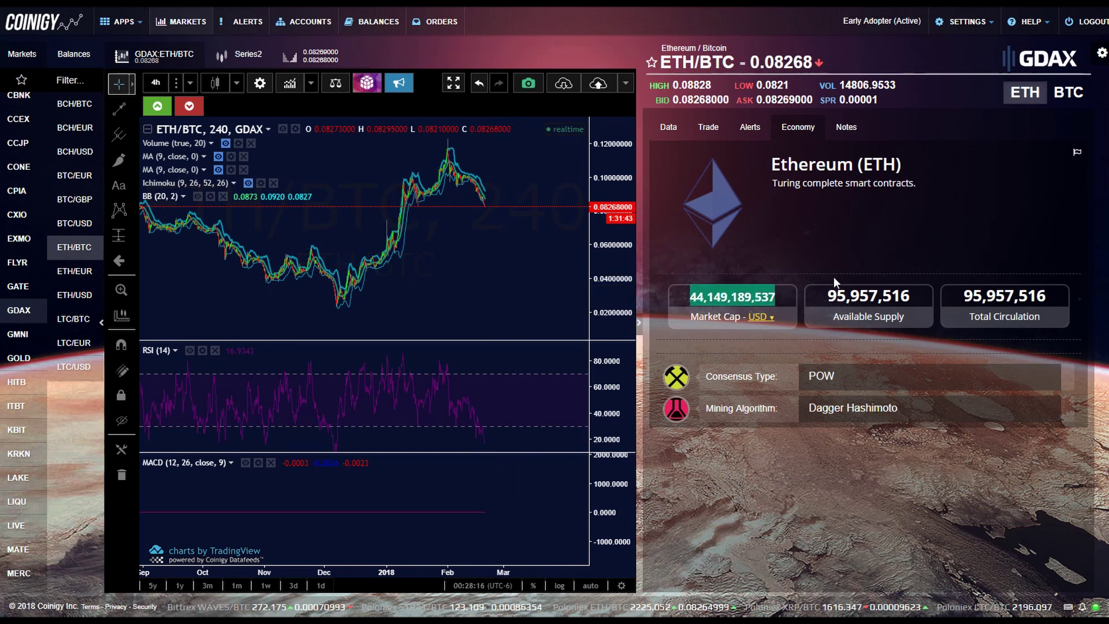
click(845, 127)
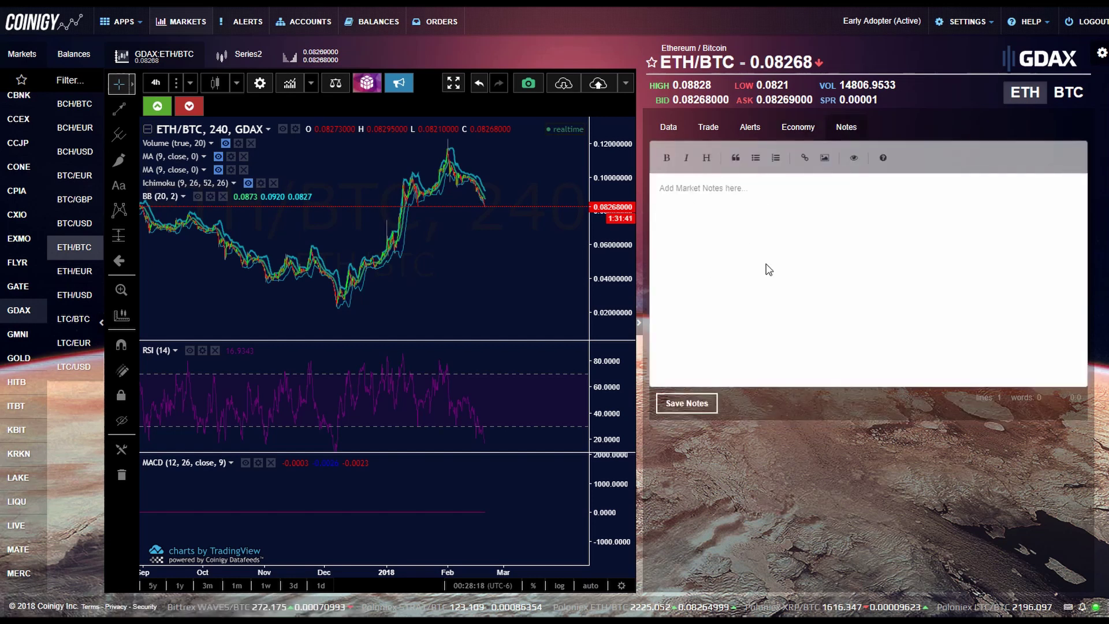
click(725, 187)
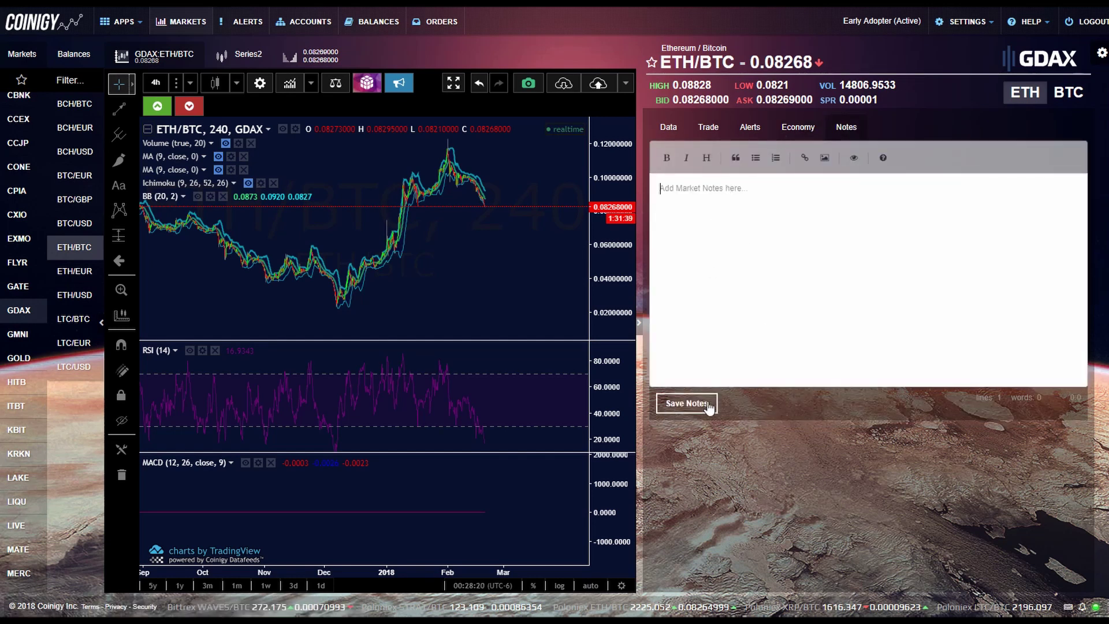